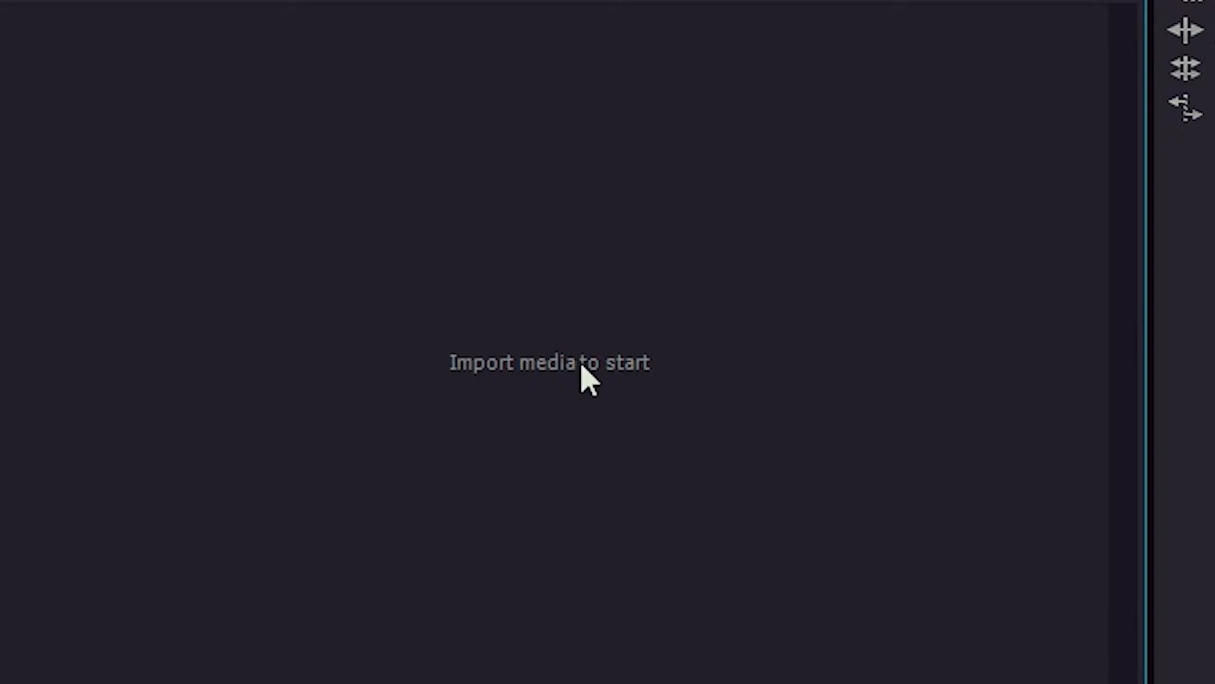
Import all media files from the Desktop's INYAMA folder into the project, leaving out the INYAMA 2 subfolder.
double_click(580, 362)
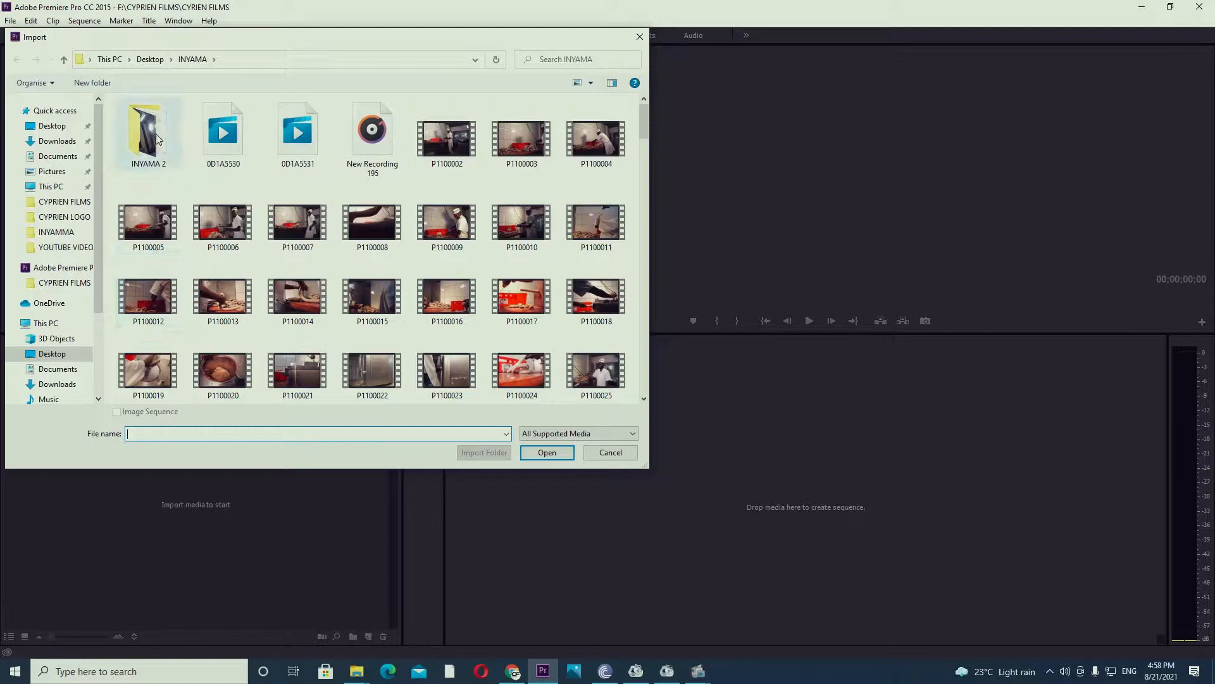
left_click(444, 379)
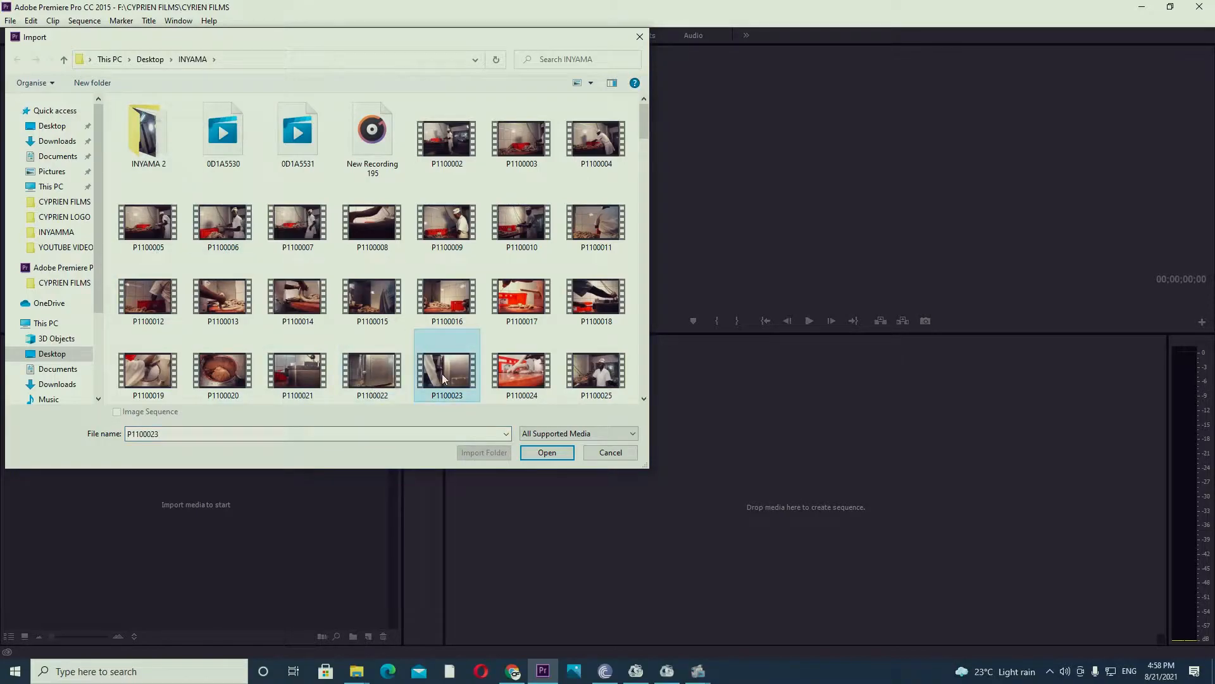
key("ctrl+a")
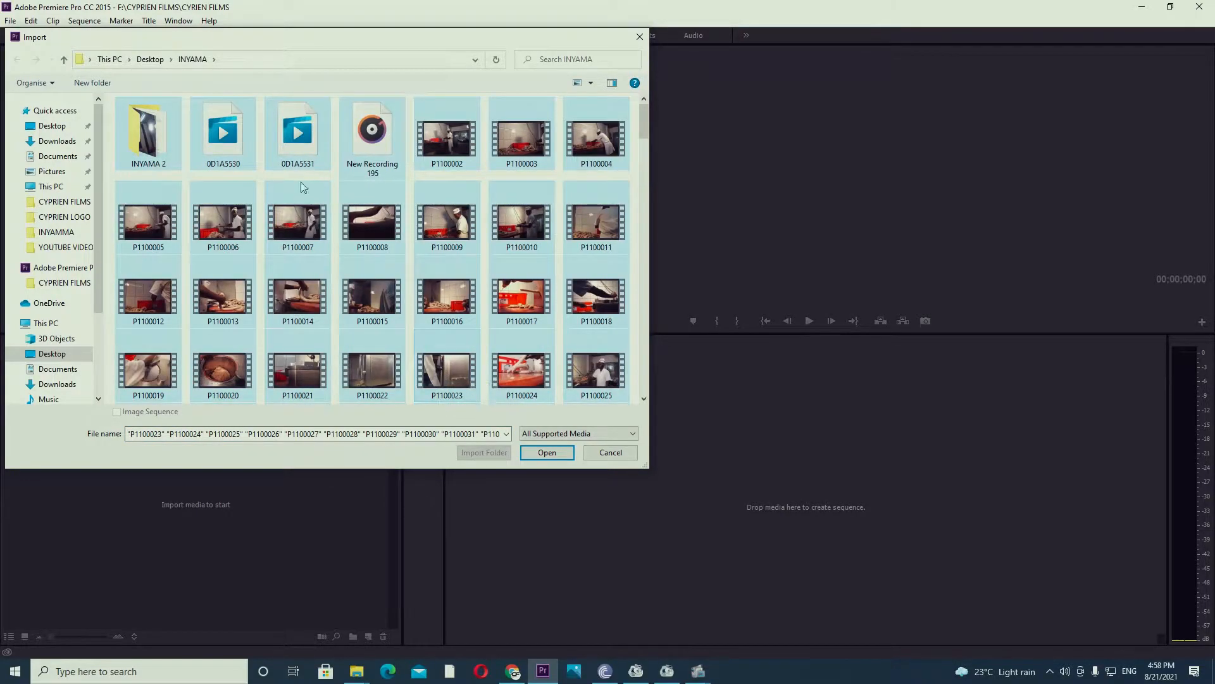
left_click(150, 152, "ctrl")
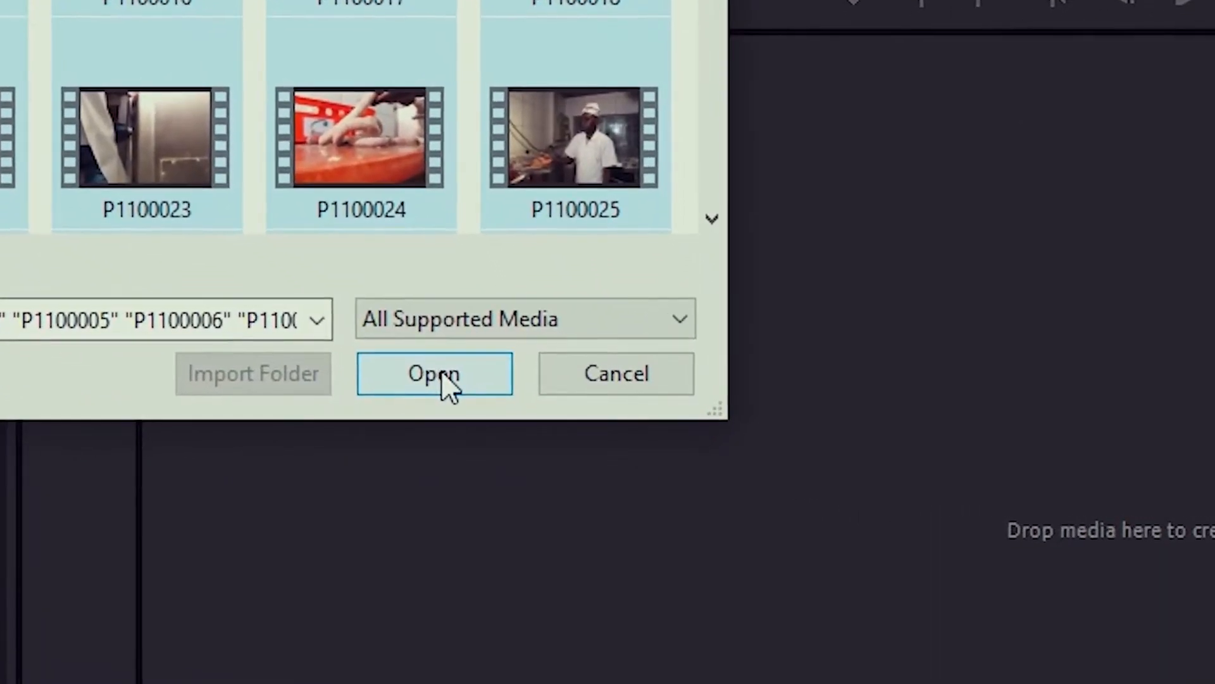
left_click(442, 373)
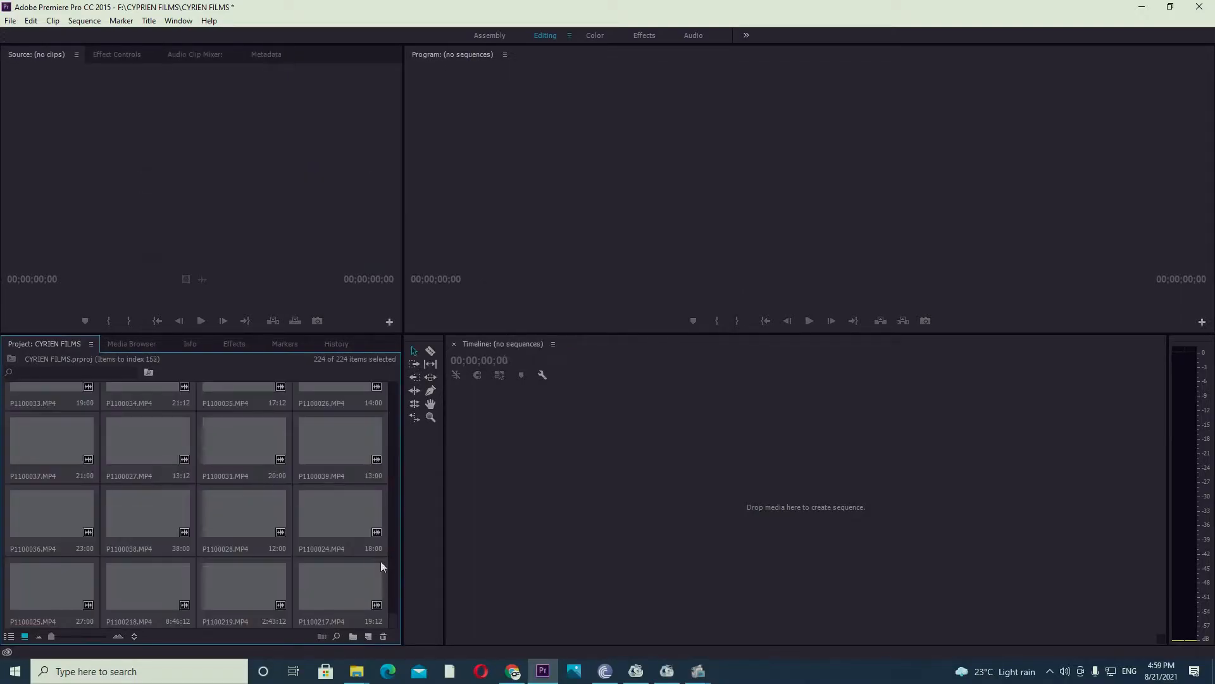
Look through the imported clips in the project, and delete all of them.
left_click_drag(392, 624, 381, 466)
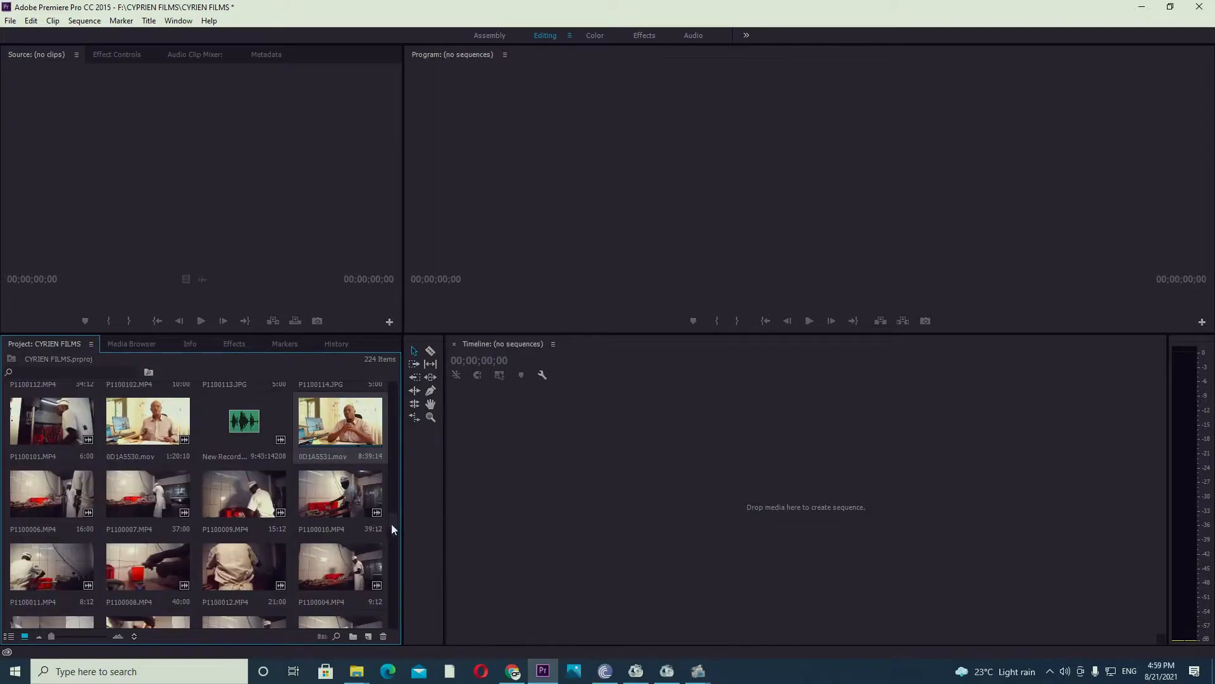
mouse_move(391, 523)
left_mouse_down()
mouse_move(390, 546)
mouse_move(400, 507)
mouse_move(394, 541)
left_mouse_up()
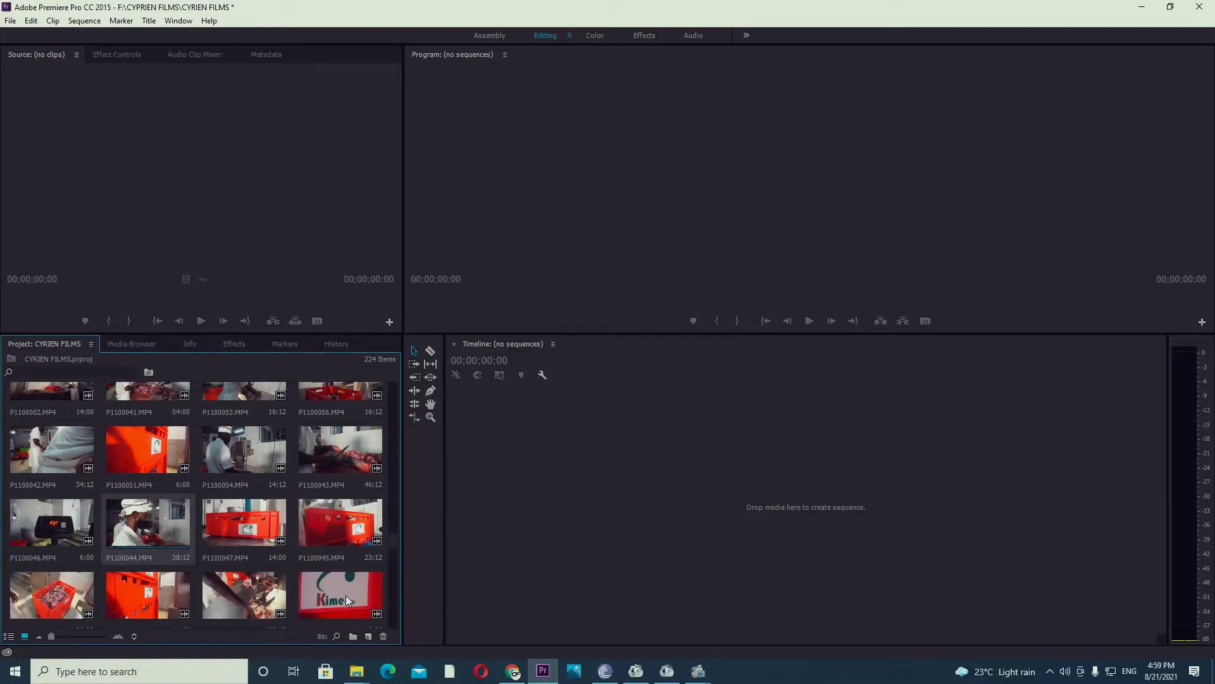
left_click_drag(390, 538, 415, 455)
left_click(350, 485)
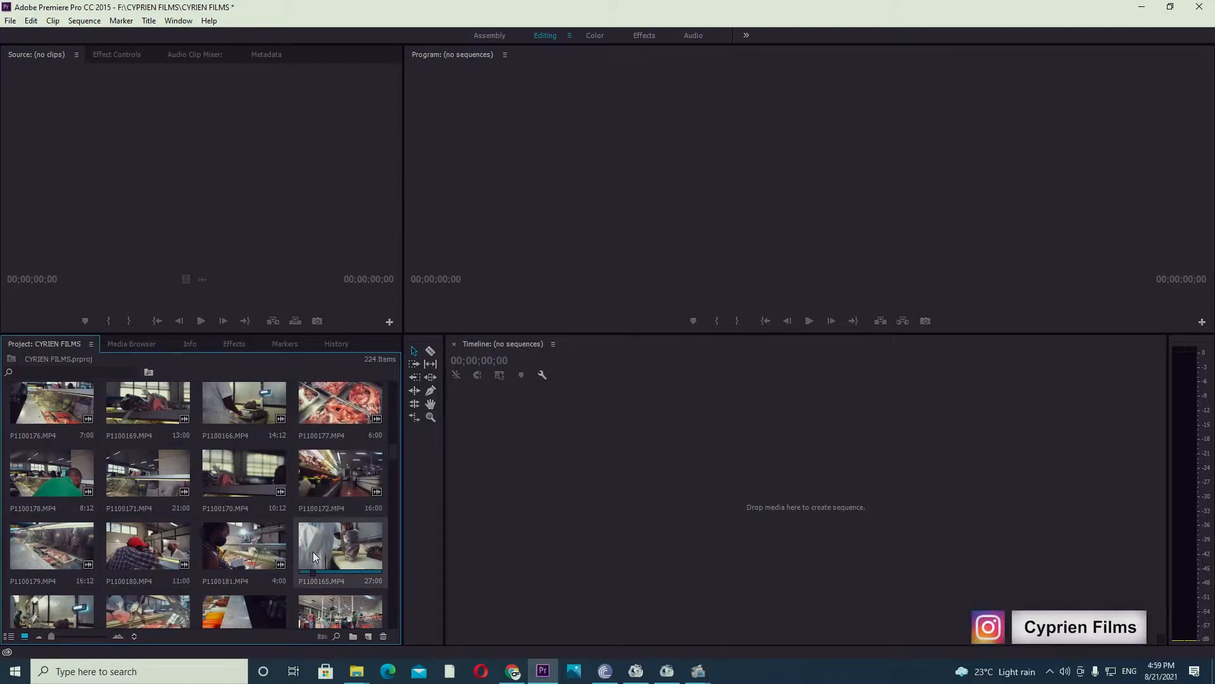
key("ctrl+a")
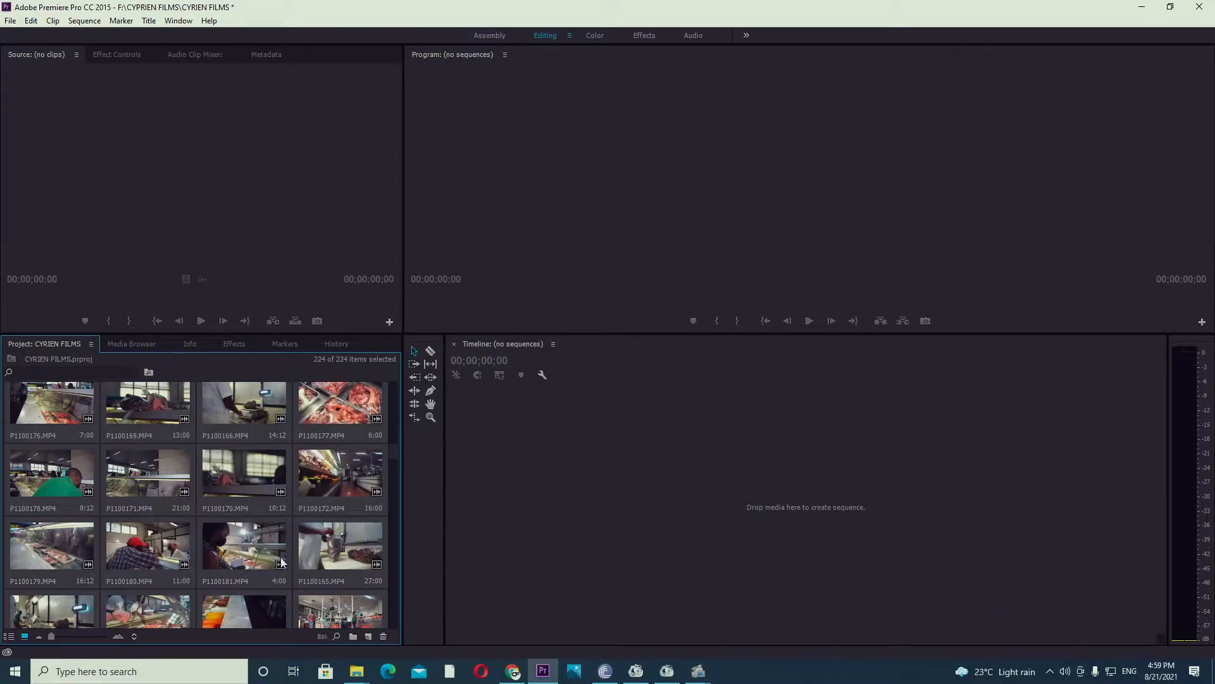
key("BackSpace")
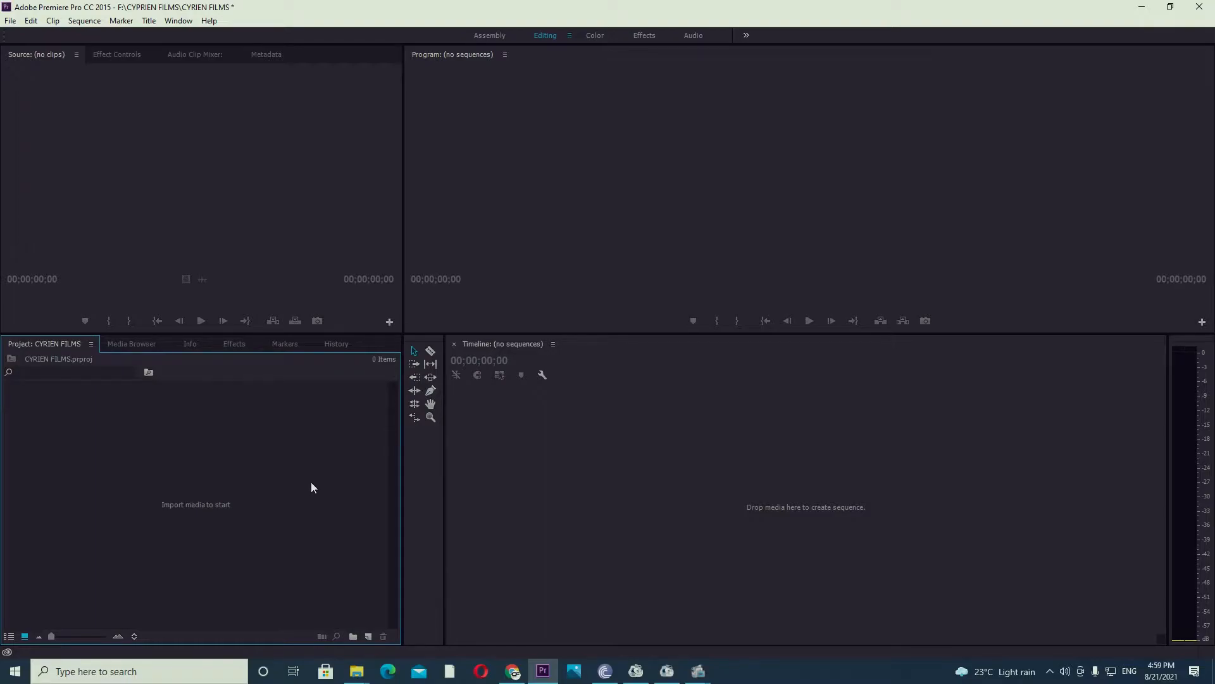
Import the INYAMA folder's files again using the Import command, from 0D1A5530 through P1100219, without the INYAMA 2 subfolder.
left_click(10, 20)
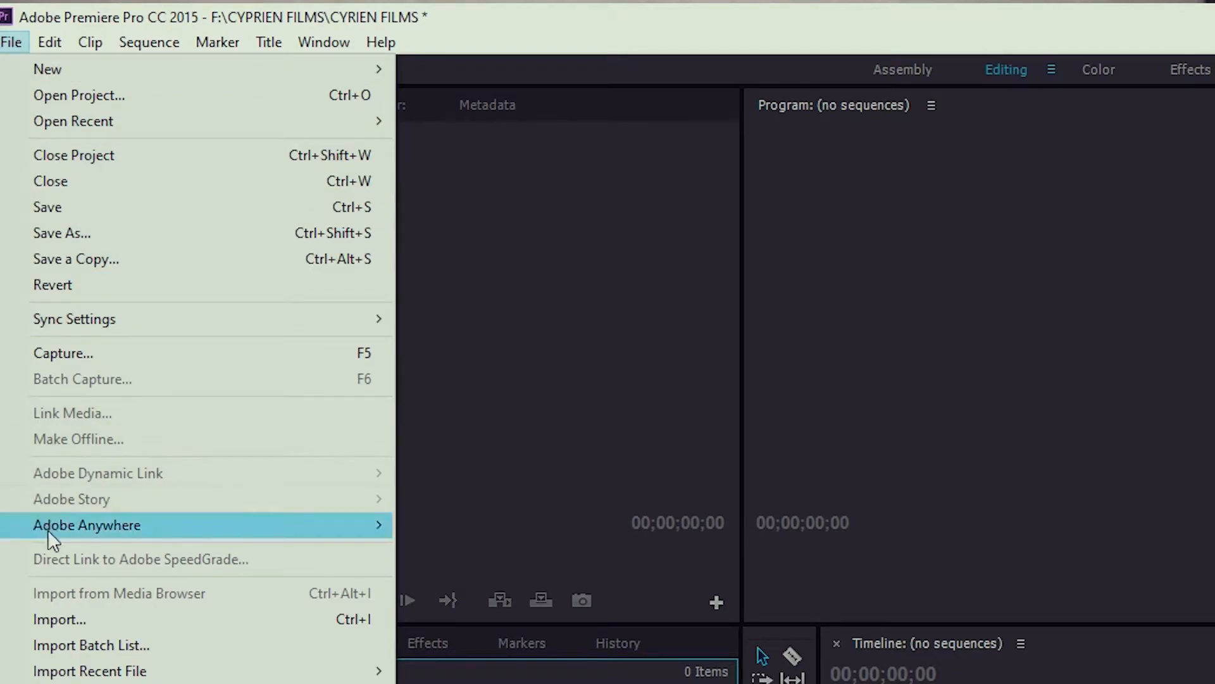
left_click(85, 623)
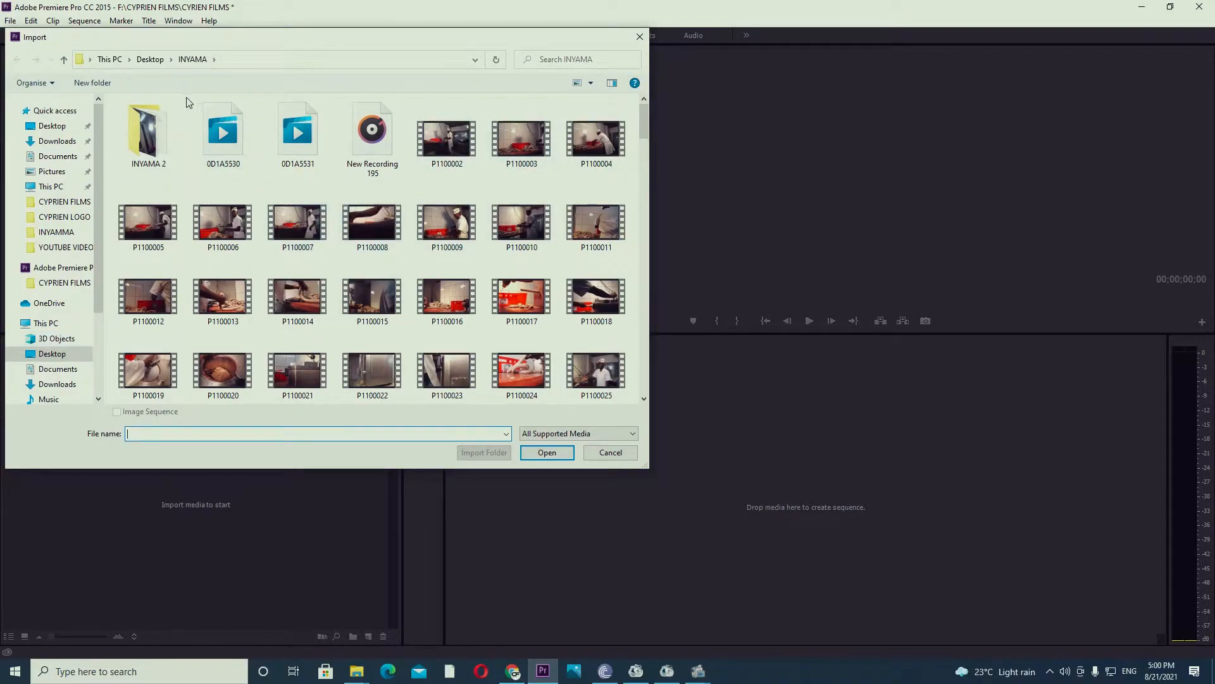
left_click_drag(188, 101, 1097, 491)
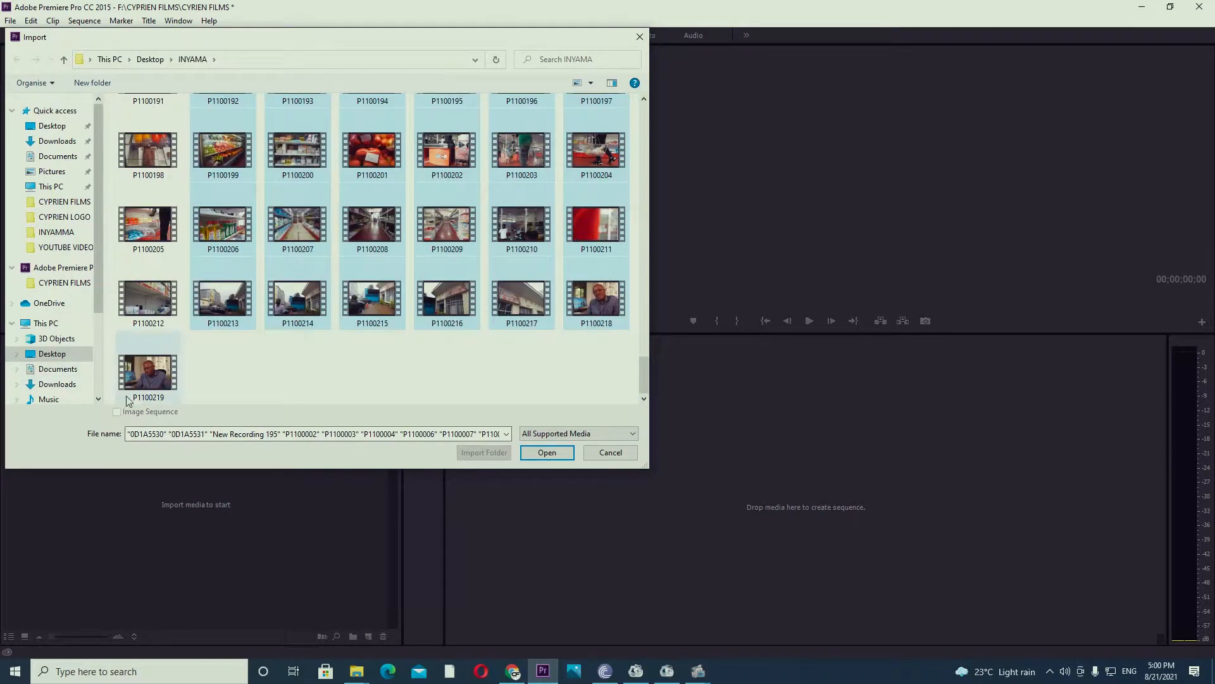
left_click(155, 373, "ctrl")
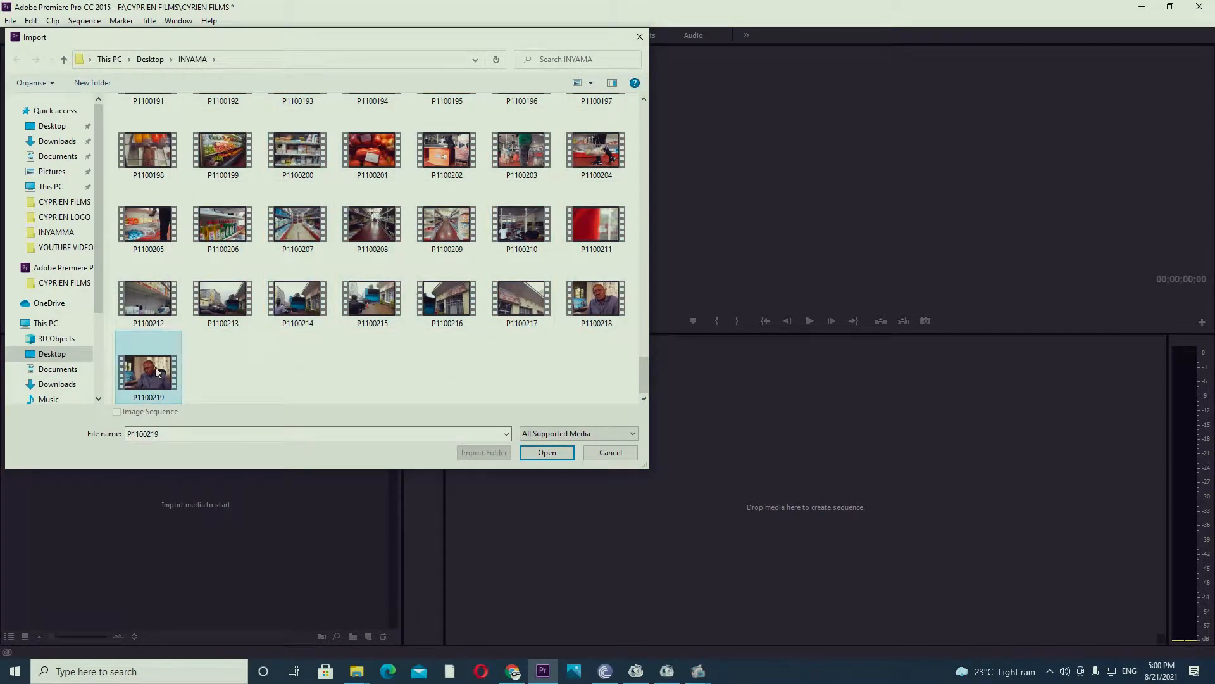
left_click_drag(644, 382, 644, 78)
left_click(158, 142, "ctrl")
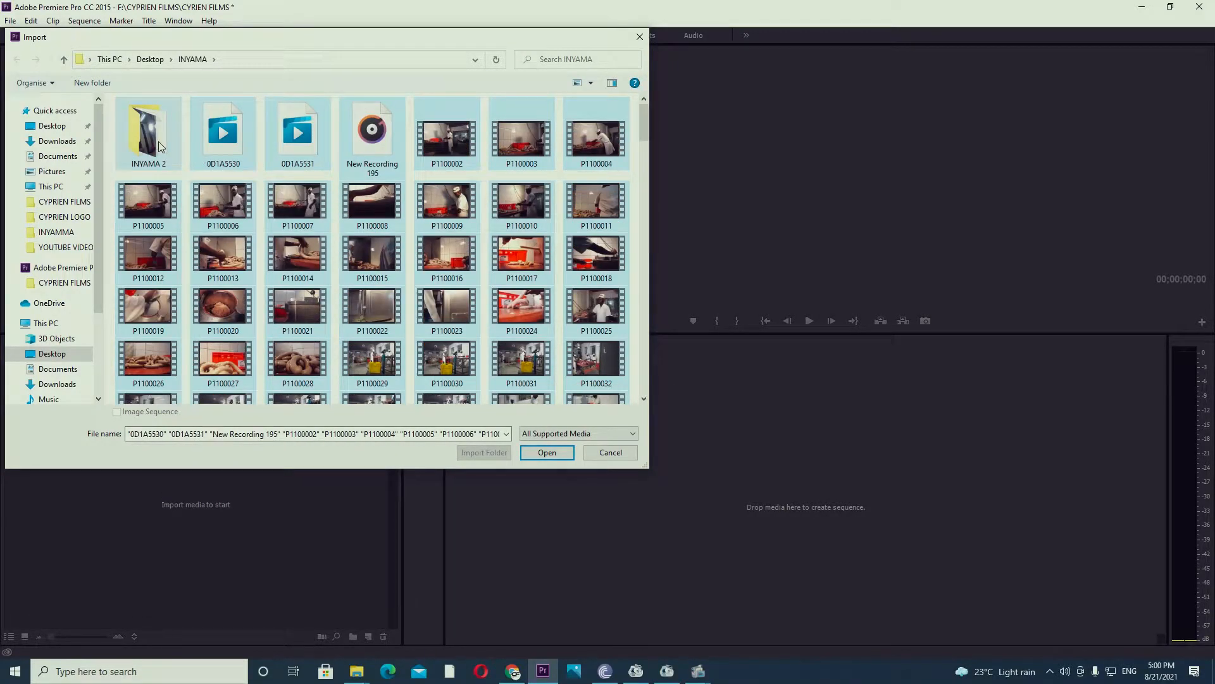
left_click(547, 451)
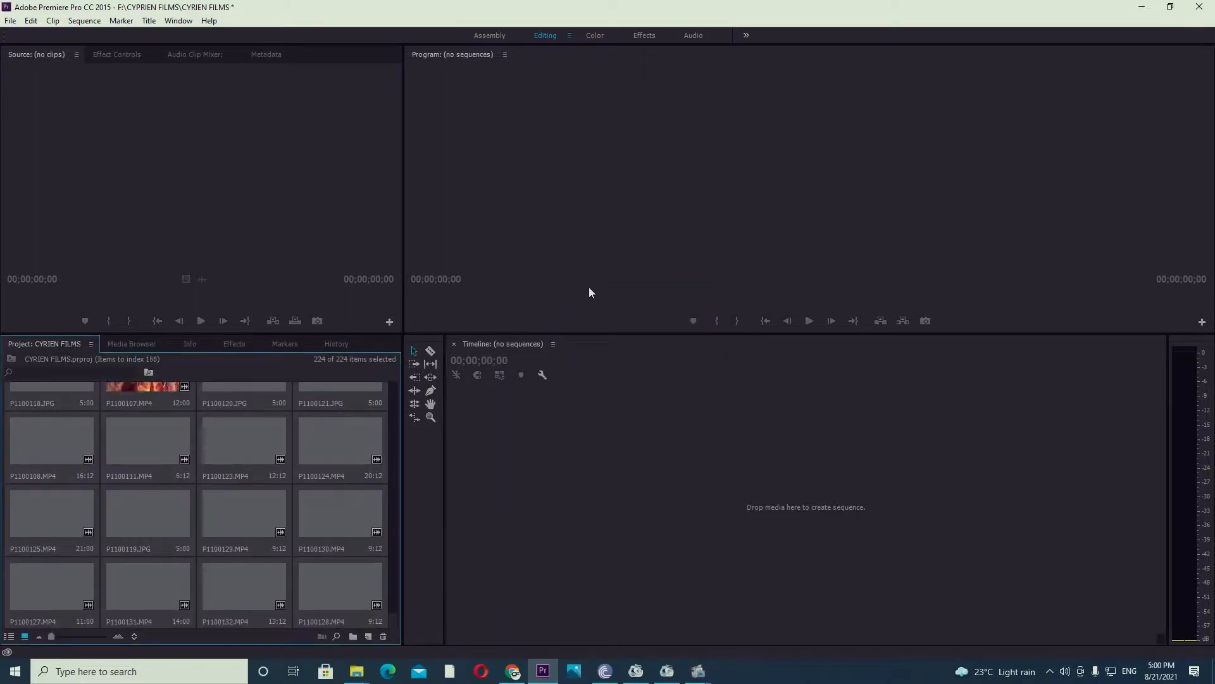
Clear the project again by removing every imported item.
scroll(292, 482, "up", 3)
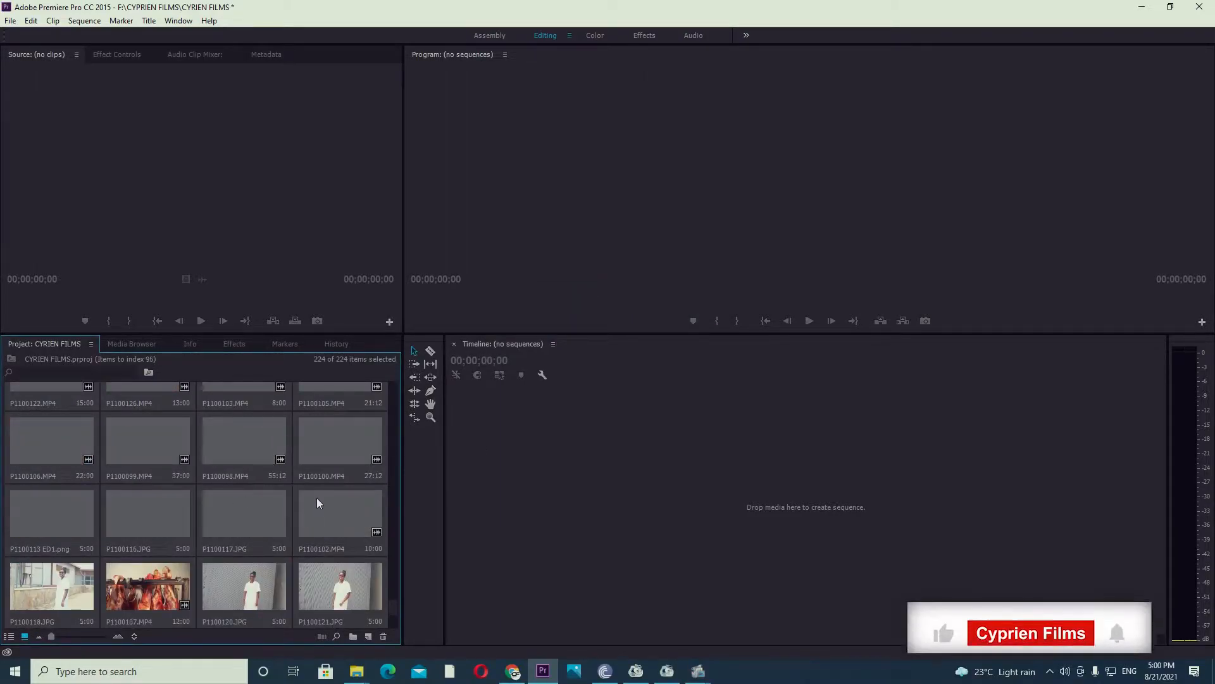
left_click(264, 532)
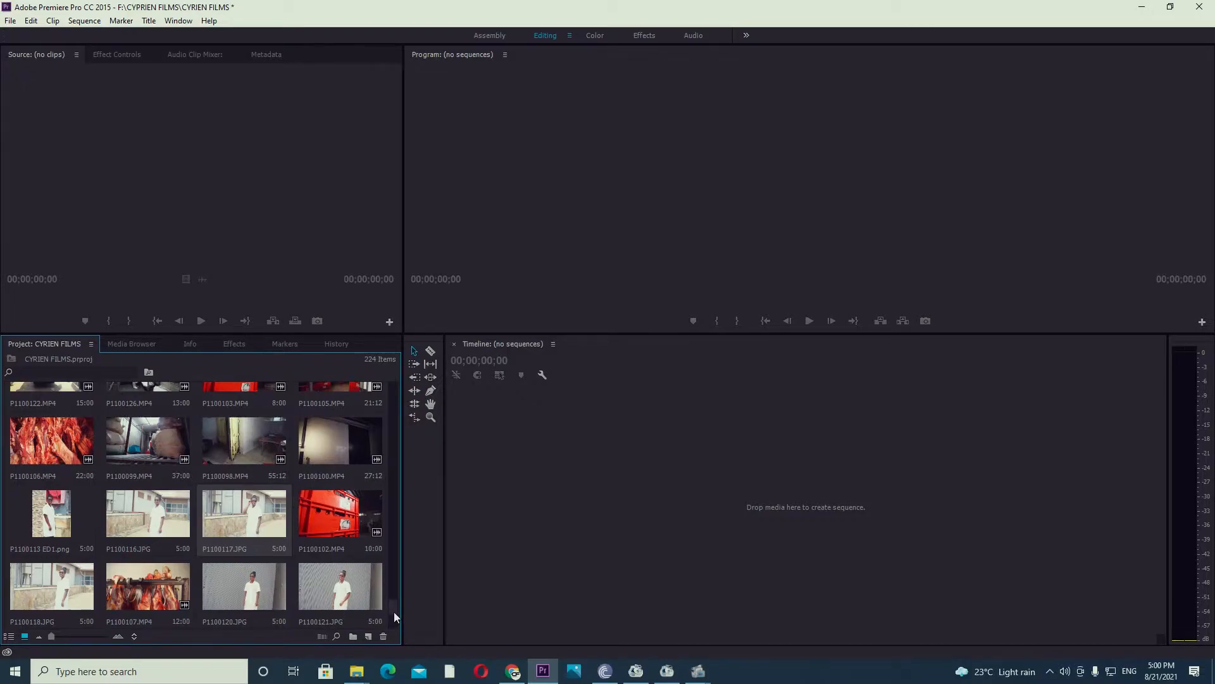
left_click_drag(393, 612, 398, 385)
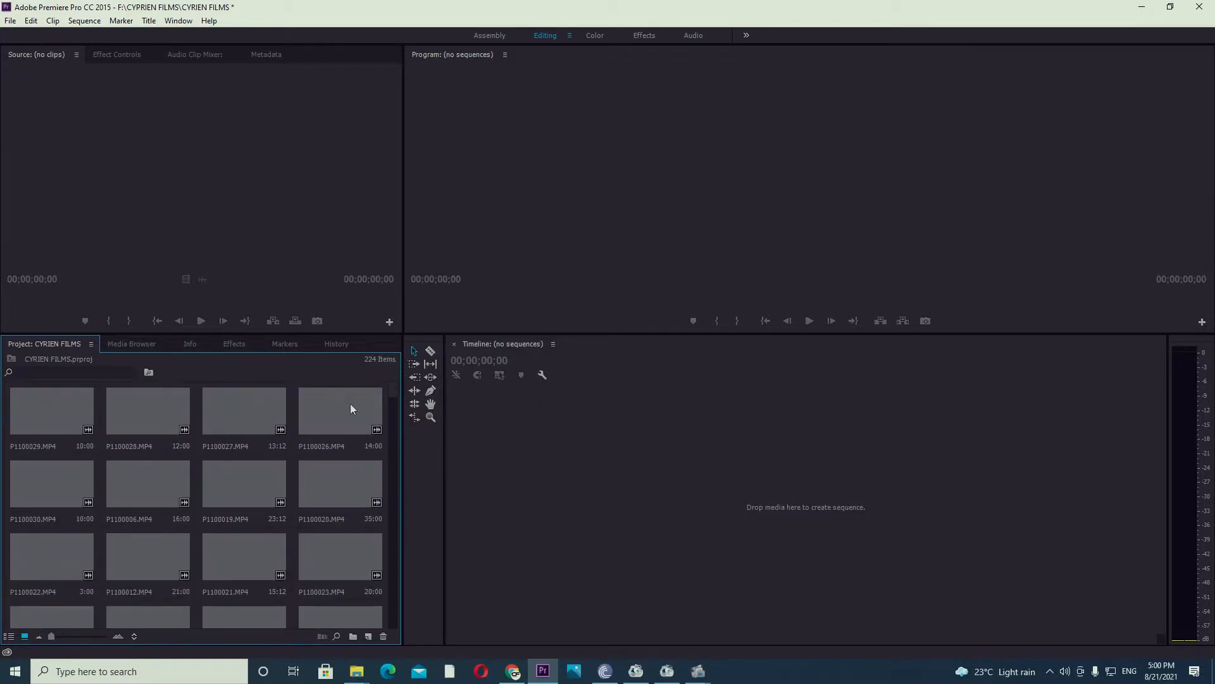
key("ctrl+a")
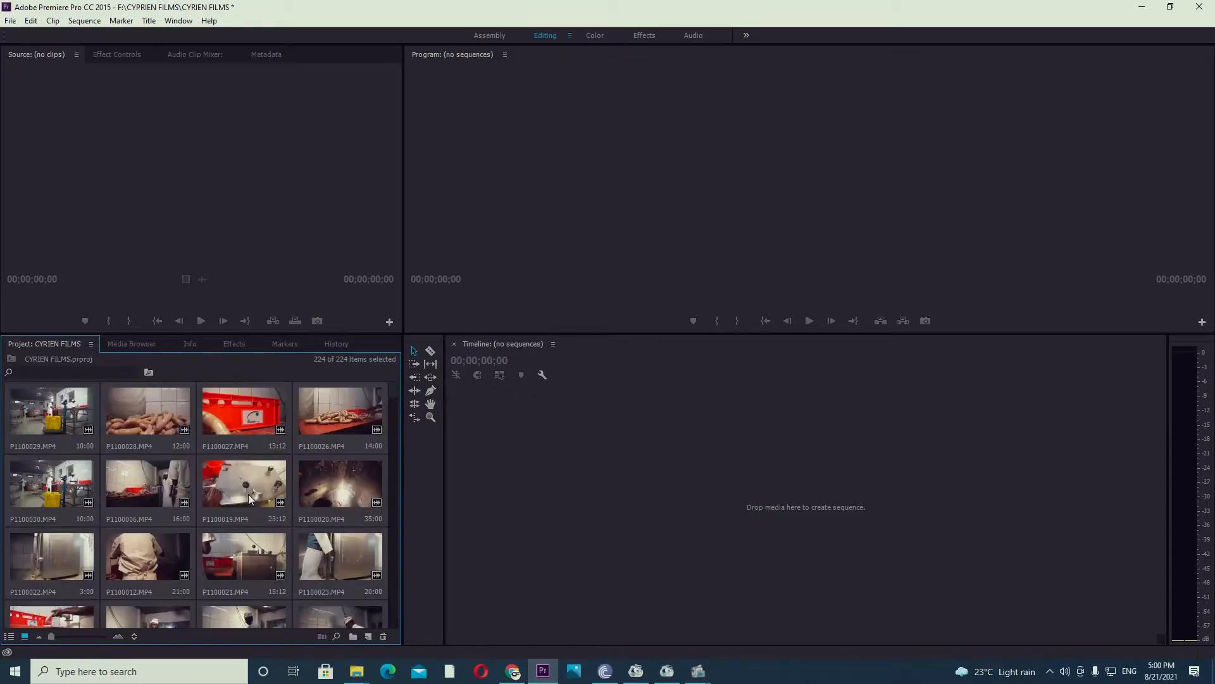
key("BackSpace")
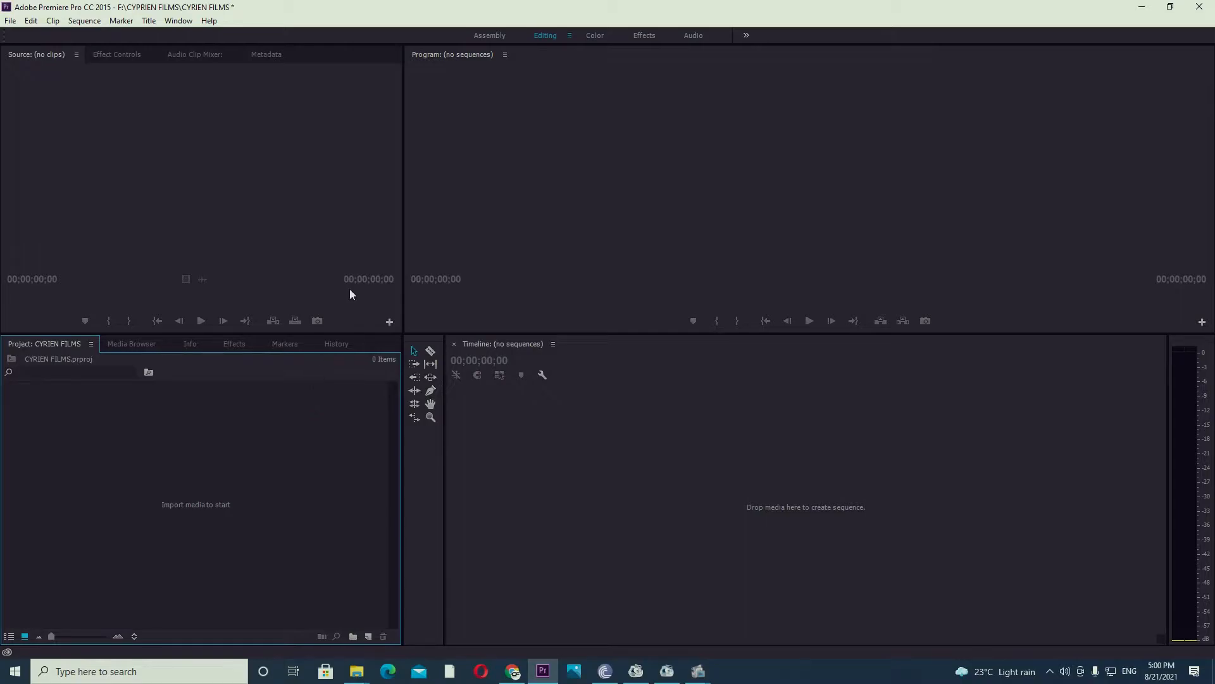
Switch to File Explorer, open the Desktop's INYAMA folder, and place its window so the empty project area stays visible.
left_click(359, 676)
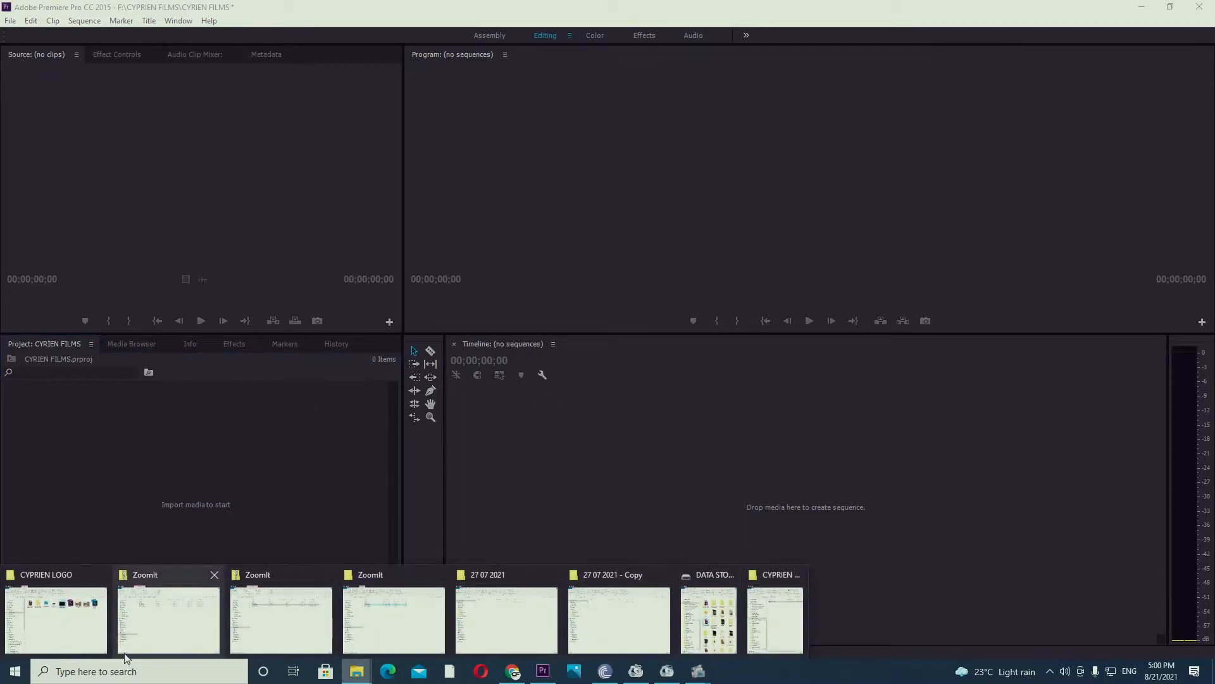
left_click(377, 618)
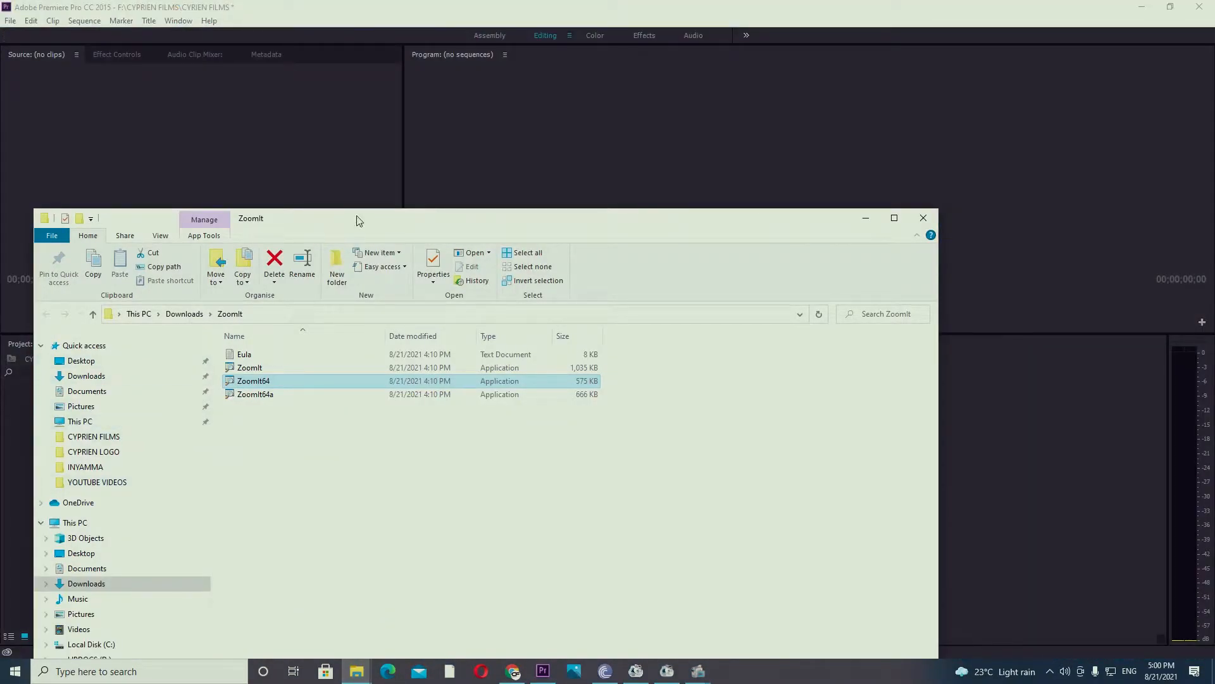
left_click_drag(357, 218, 969, 145)
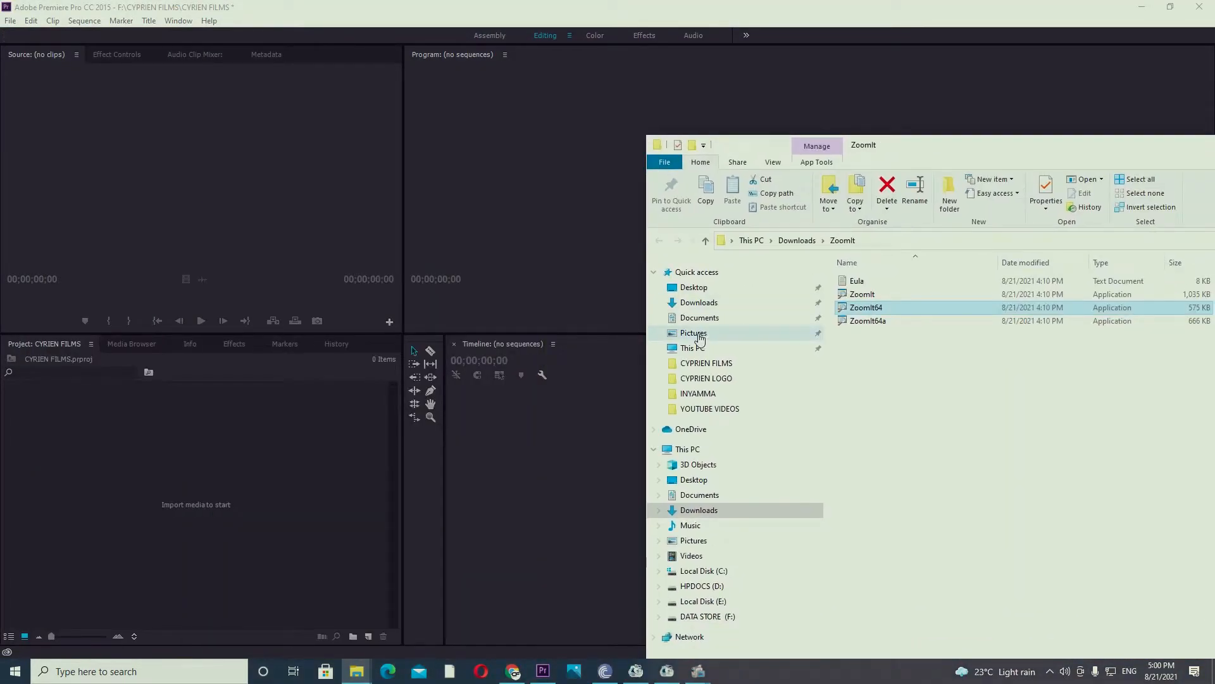
left_click(704, 395)
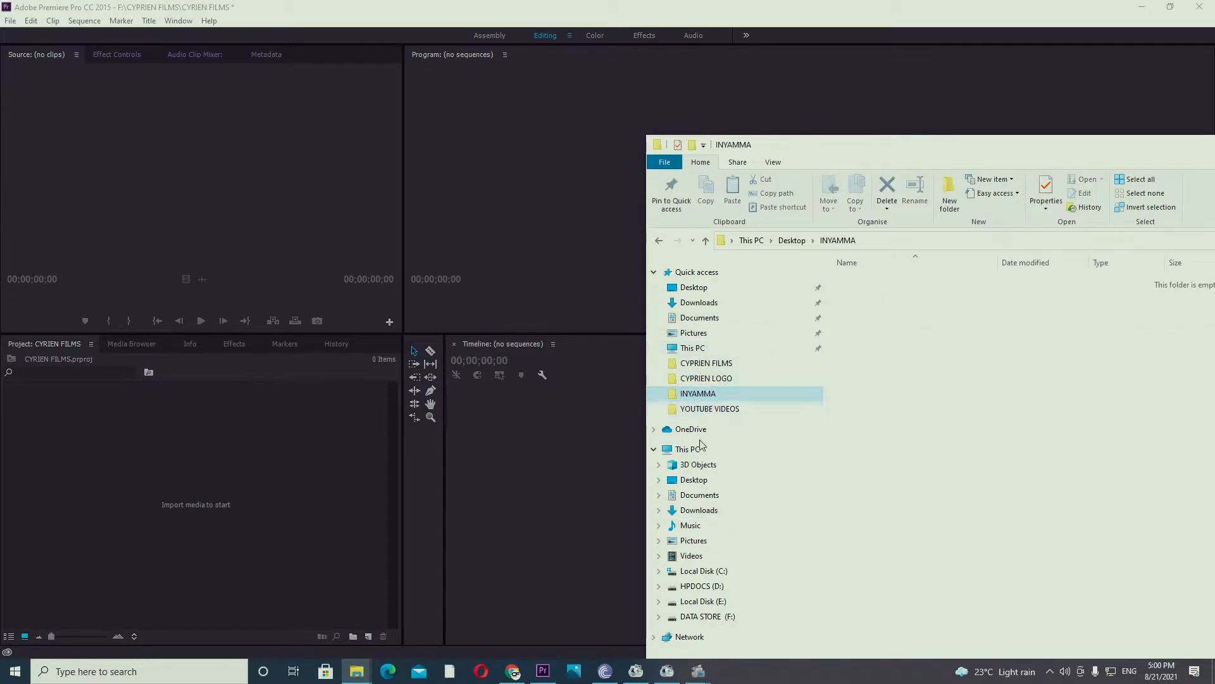
left_click(694, 287)
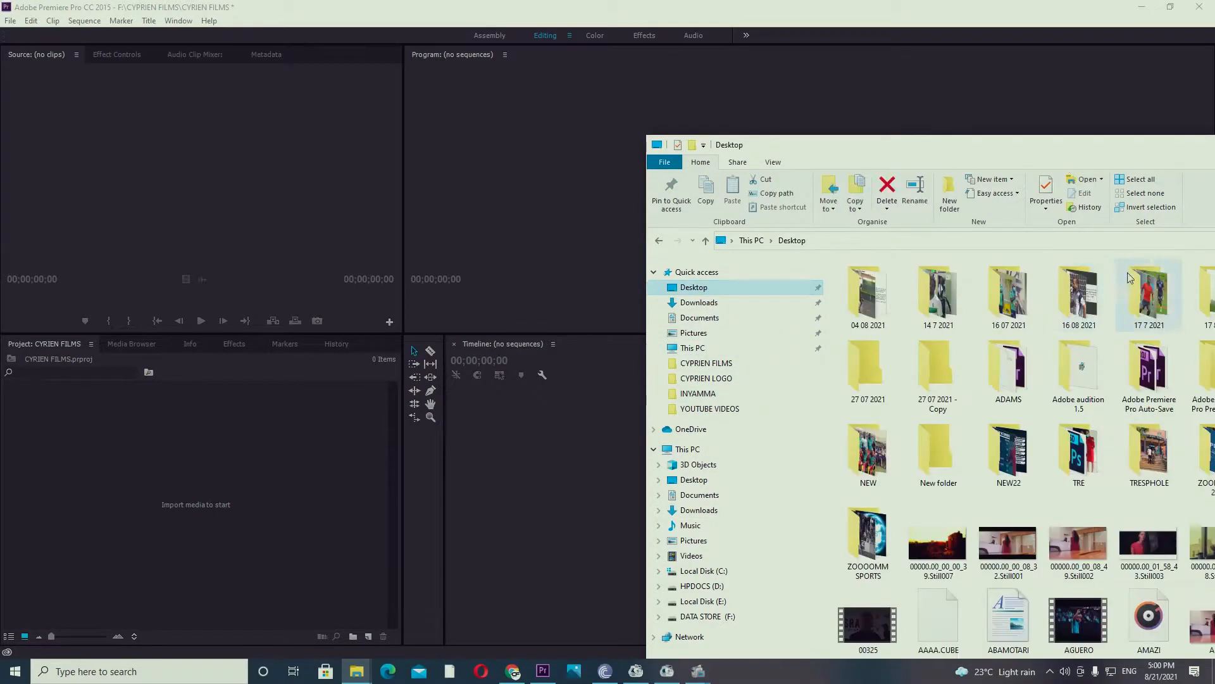
left_click_drag(1058, 163, 908, 101)
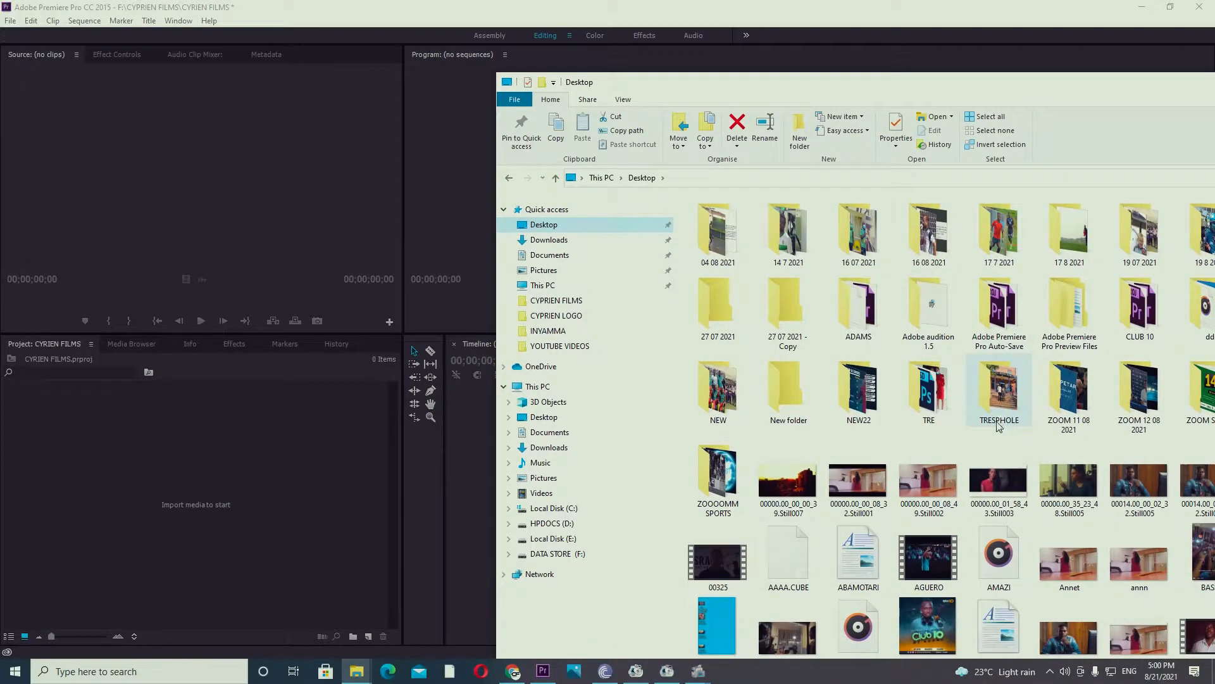
left_click_drag(1053, 87, 882, 66)
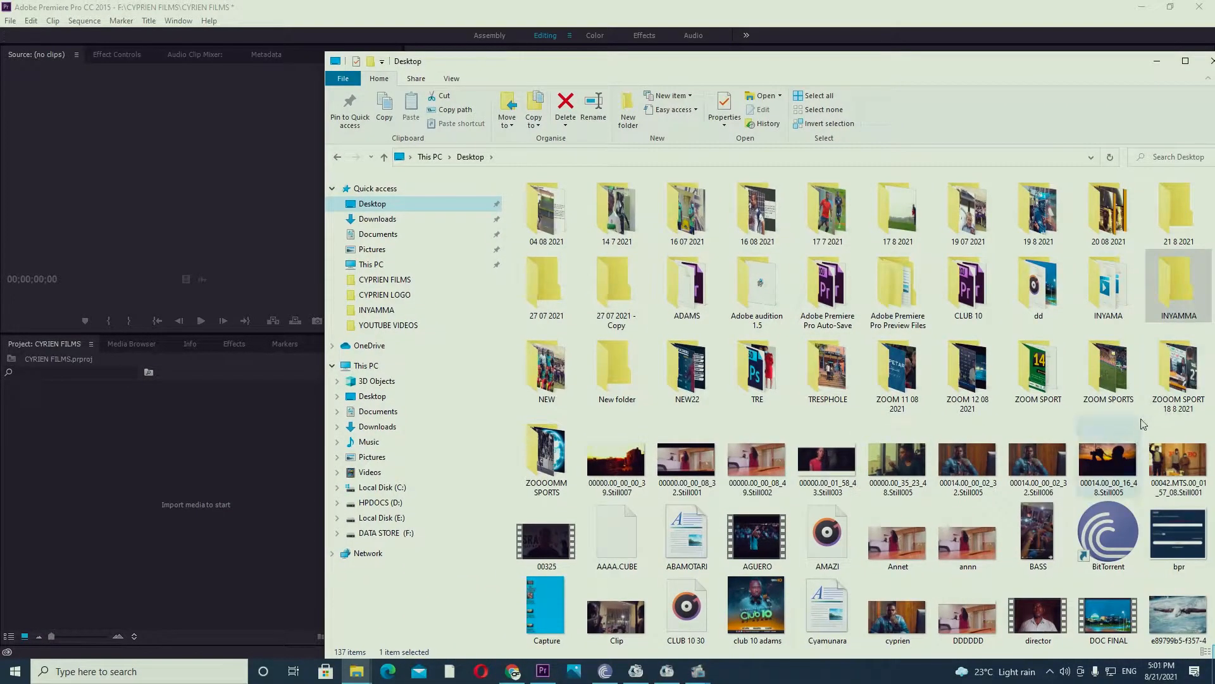
double_click(1112, 298)
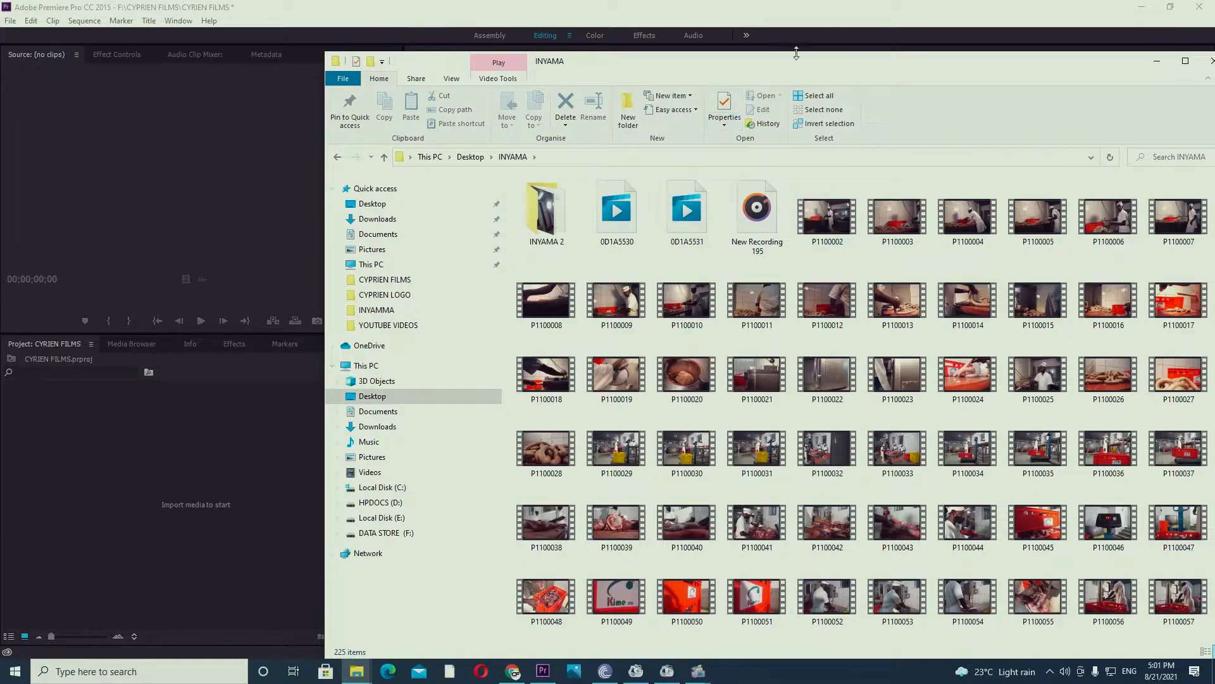
left_click_drag(909, 63, 871, 54)
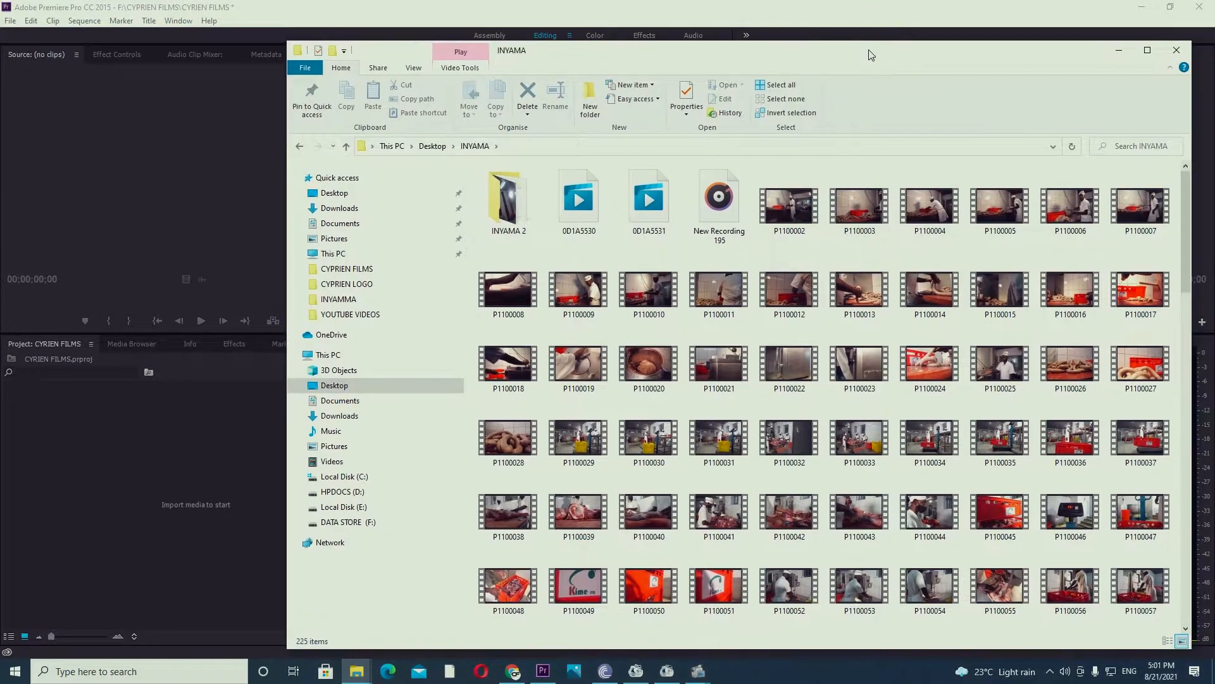
Bring all files except the INYAMA 2 subfolder from the File Explorer window directly into the Premiere Pro project.
left_click(580, 311)
key("ctrl+a")
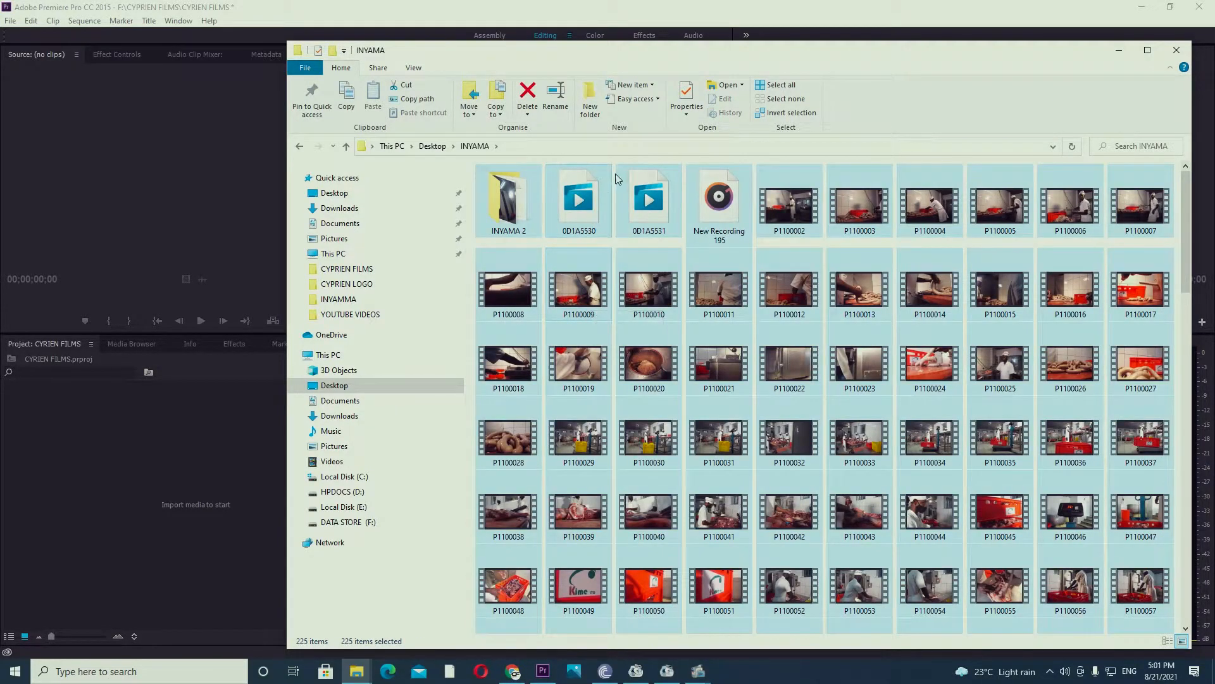
left_click(516, 209, "ctrl")
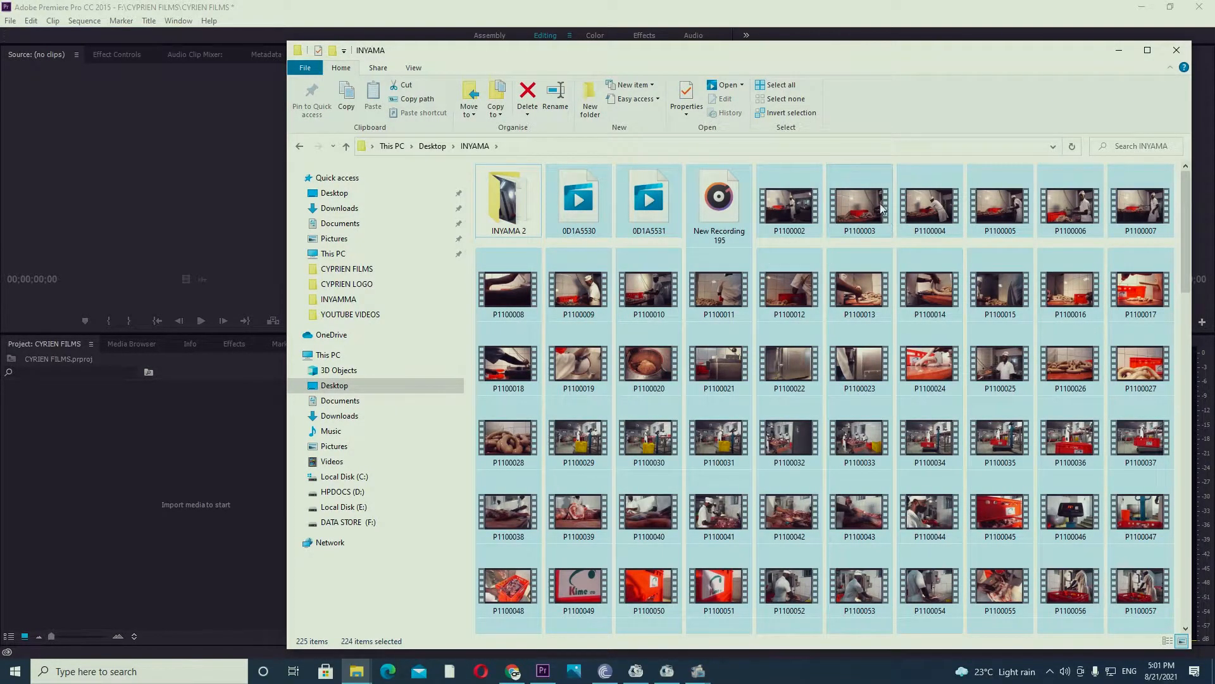
left_click_drag(872, 203, 187, 519)
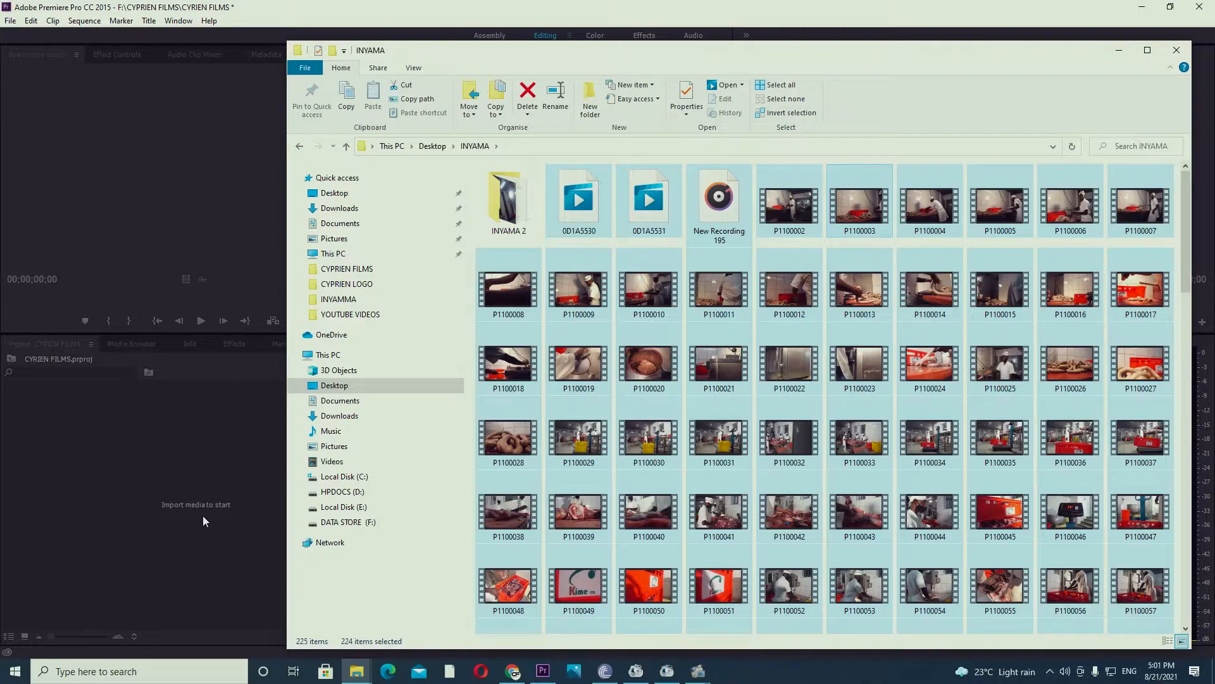
left_click_drag(202, 515, 202, 516)
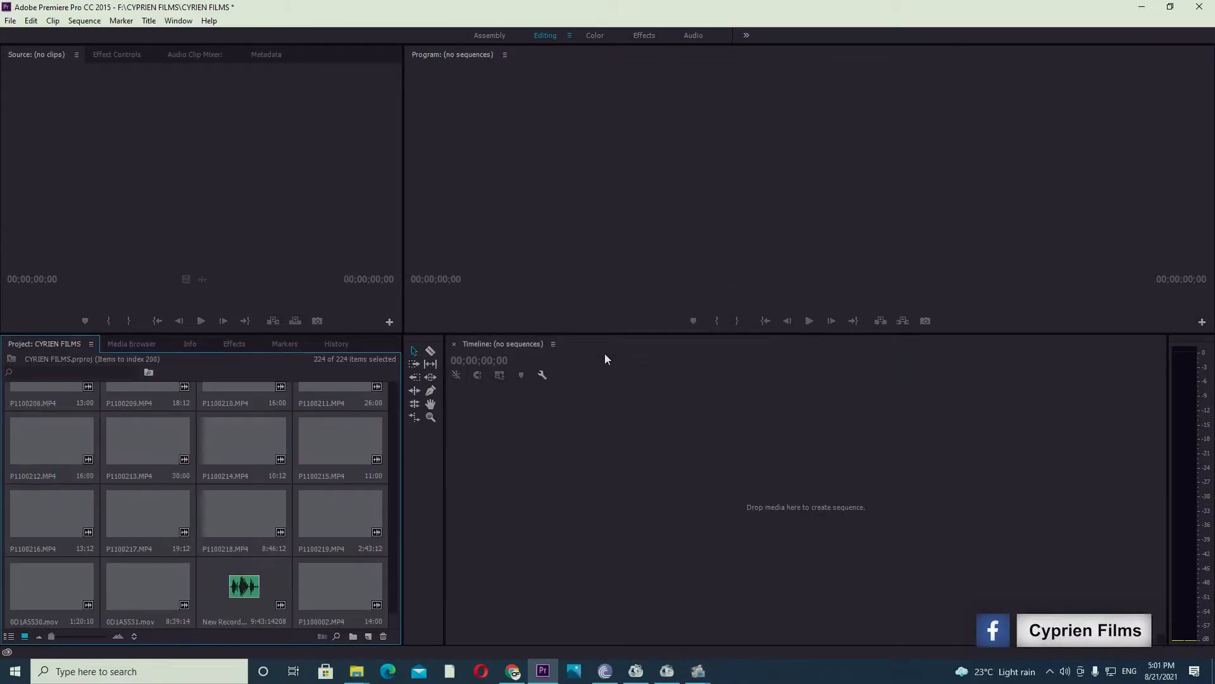
left_click(234, 499)
left_click(302, 467)
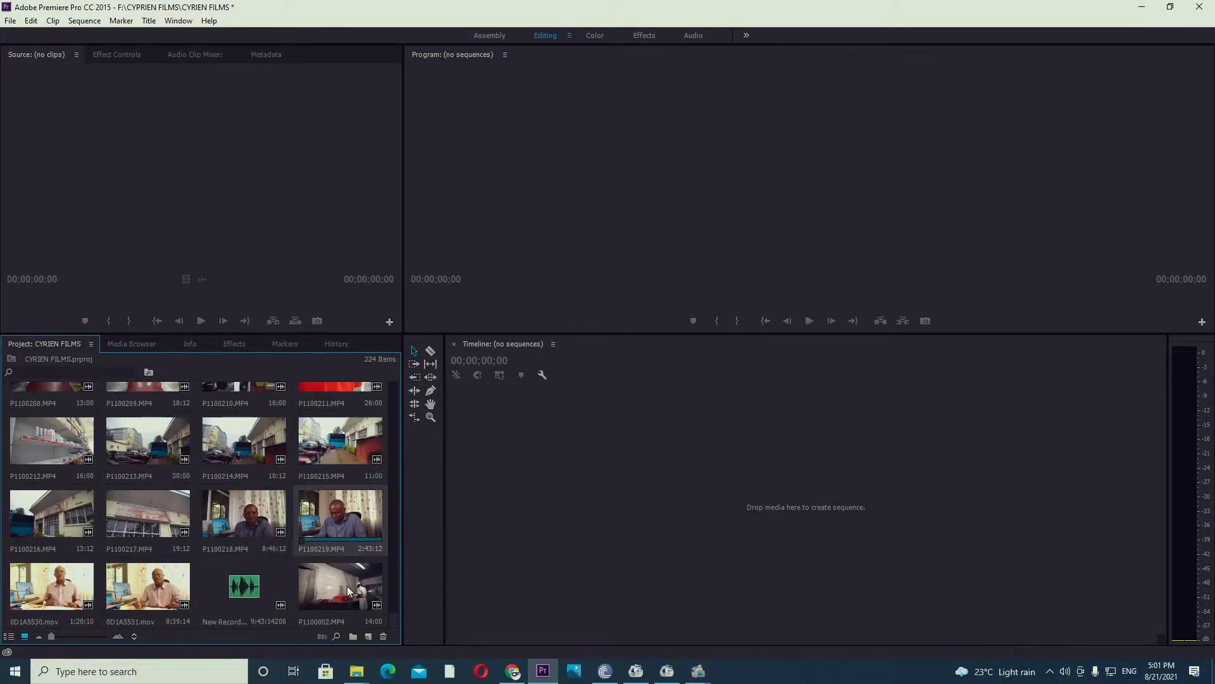
Find clip P1100155.MP4 among the imported footage and open it in the Source monitor.
scroll(347, 586, "up", 2)
left_click_drag(394, 614, 393, 586)
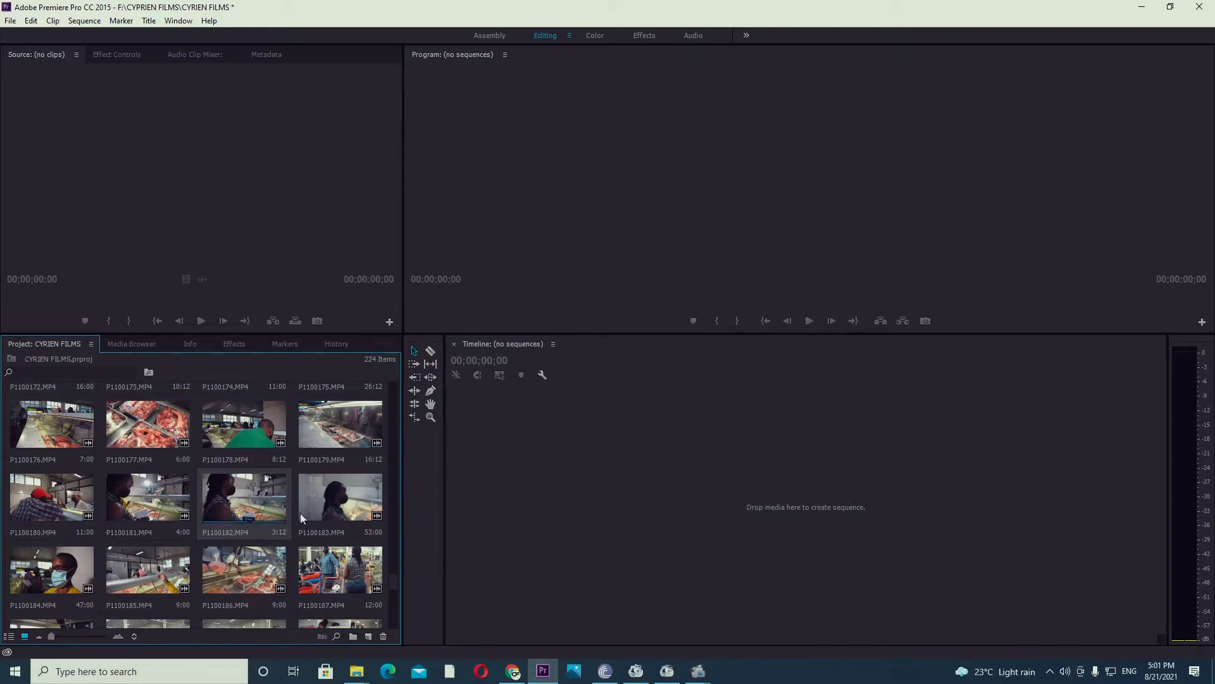
scroll(189, 475, "up", 6)
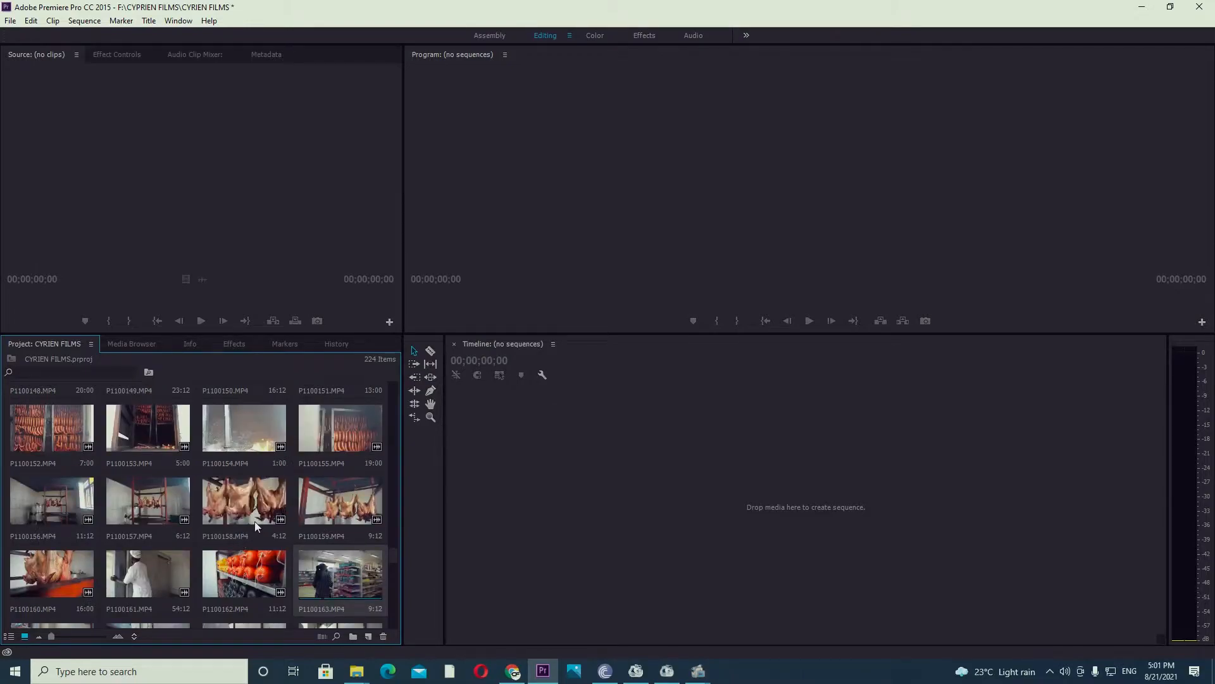
left_click(172, 182)
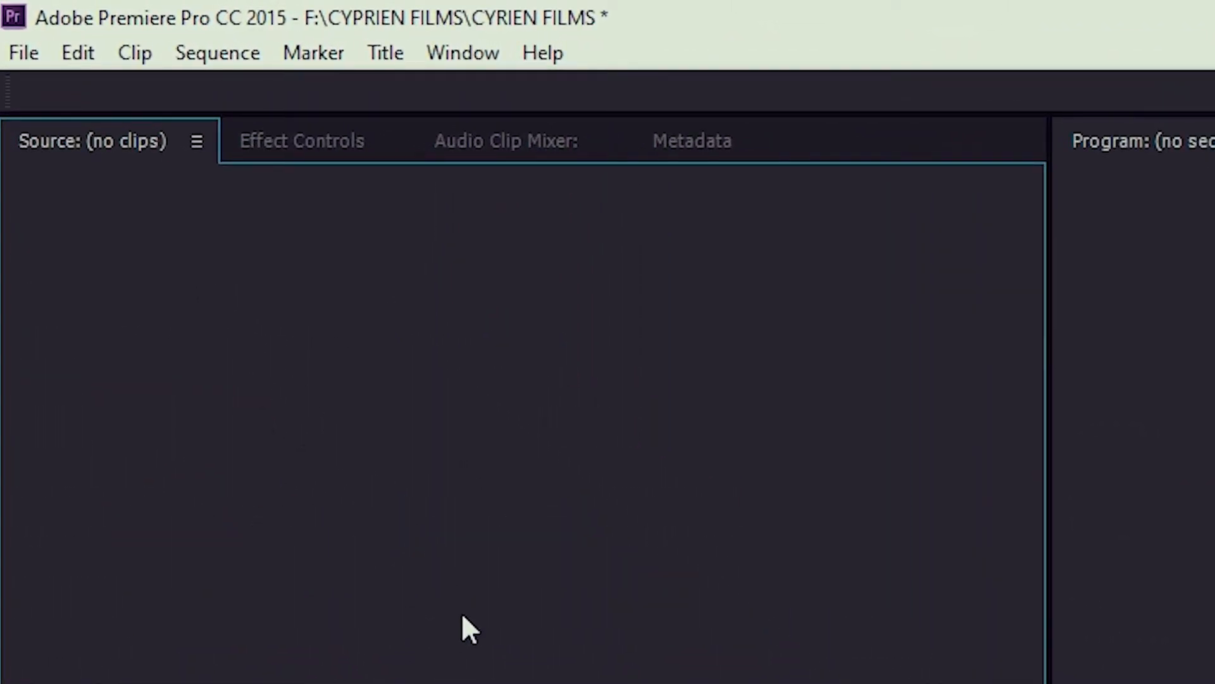
double_click(334, 429)
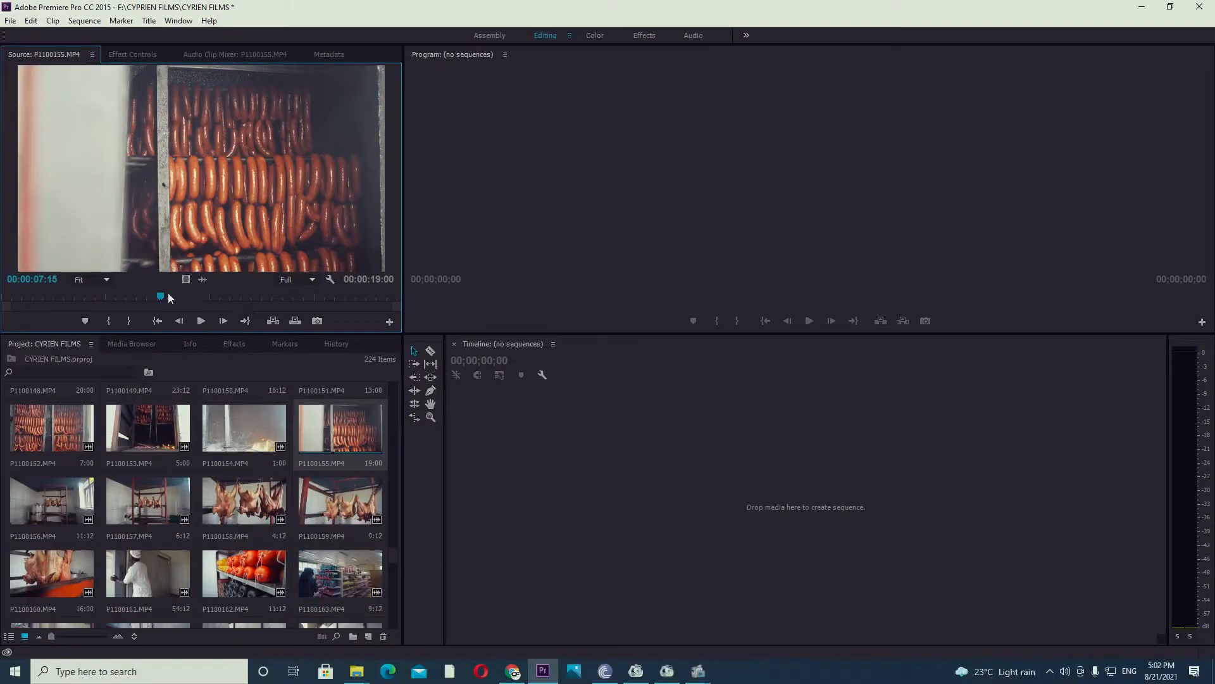
Mark an In point at 00:00:04:23 and an Out point at 00:00:09:06 on the P1100155.MP4 source clip.
left_click_drag(164, 296, 108, 299)
key("space")
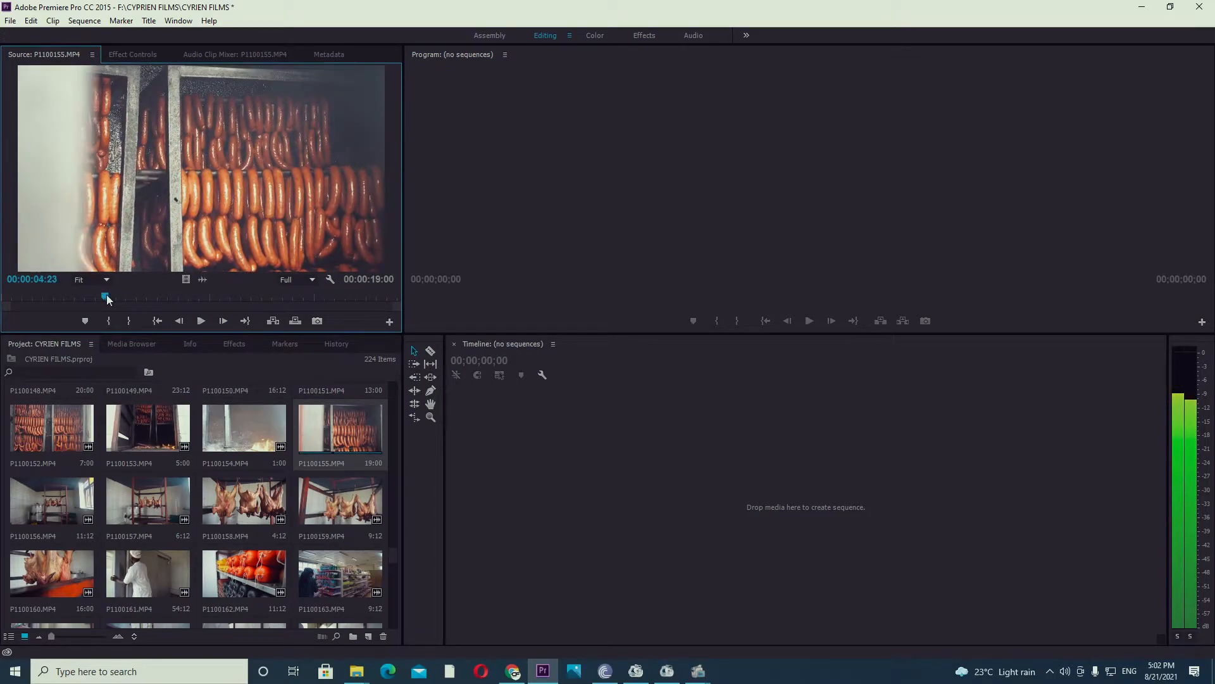
left_click(109, 321)
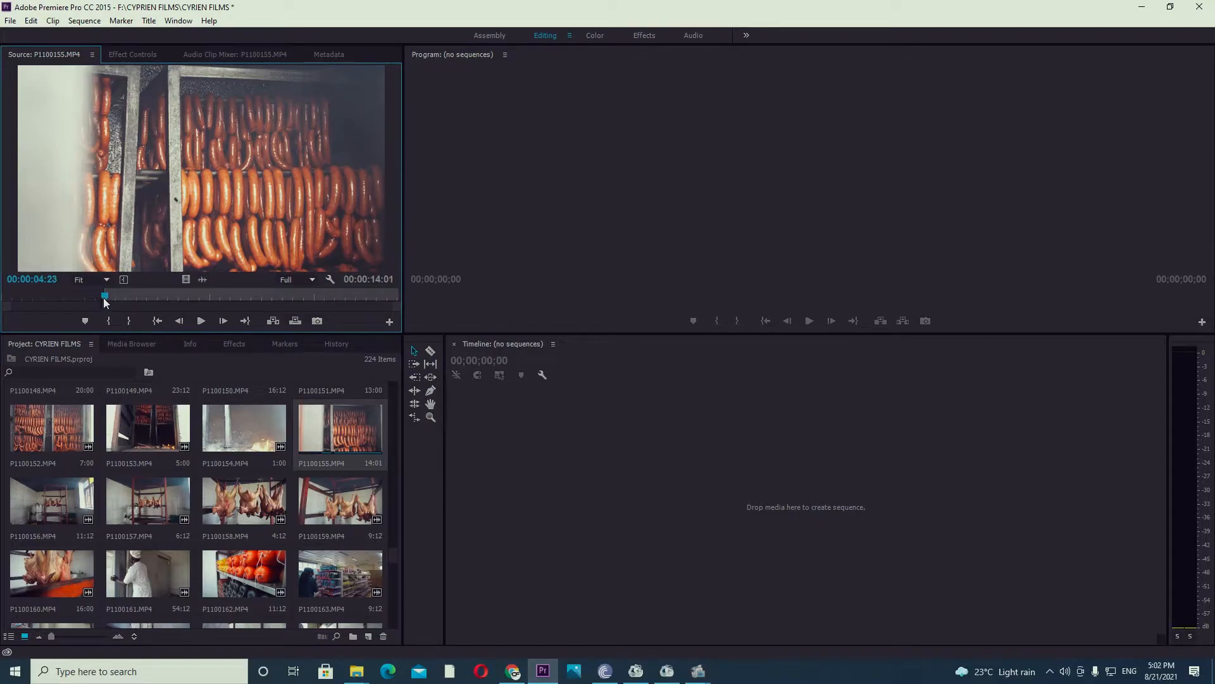
left_click_drag(105, 298, 194, 298)
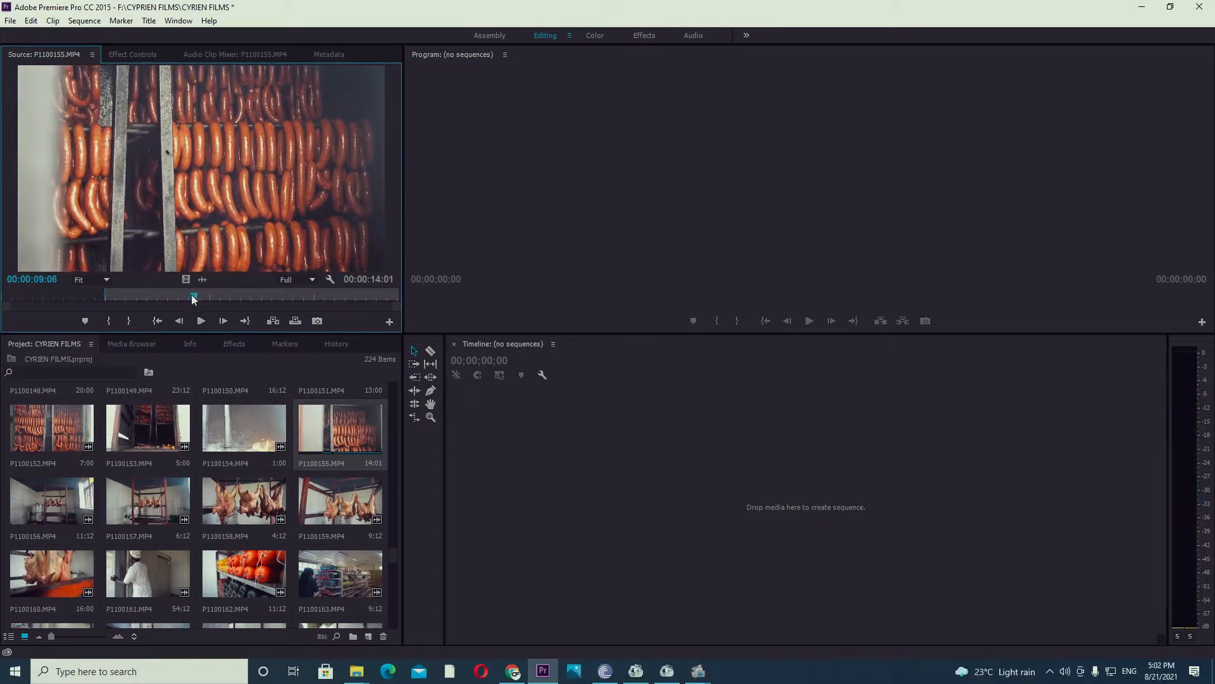
left_click(128, 321)
Create a sequence from the marked portion of P1100155.MP4 by placing it in the empty timeline.
left_click_drag(181, 191, 489, 505)
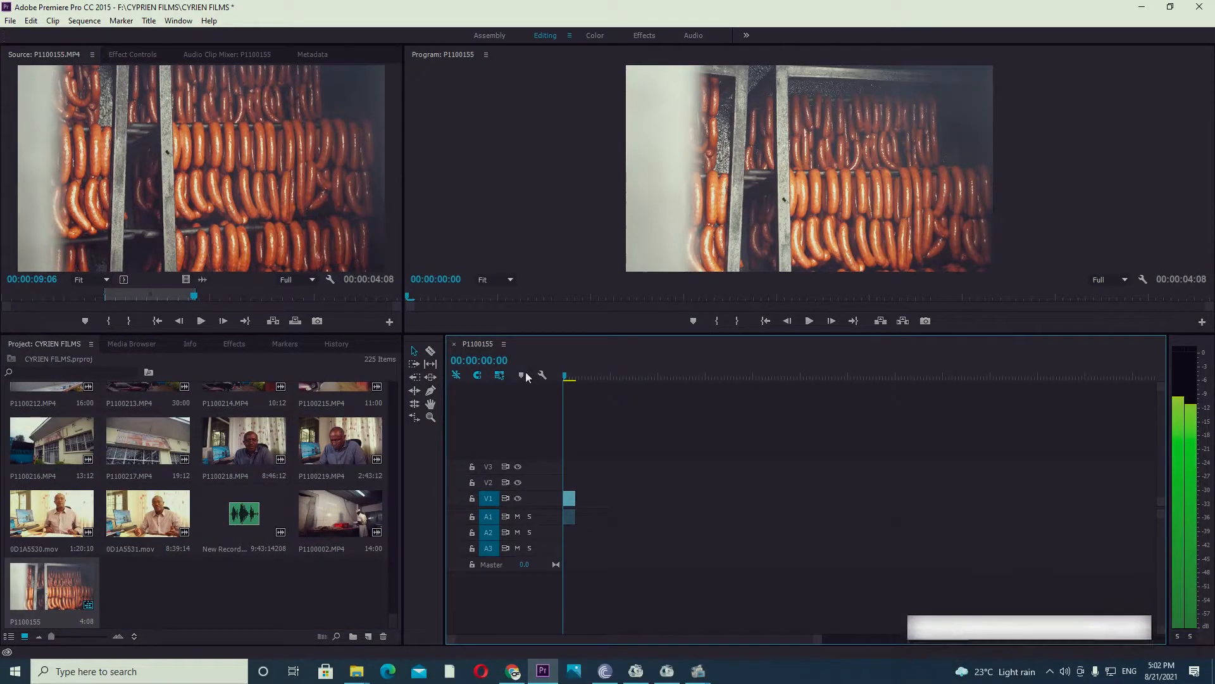
left_click(240, 181)
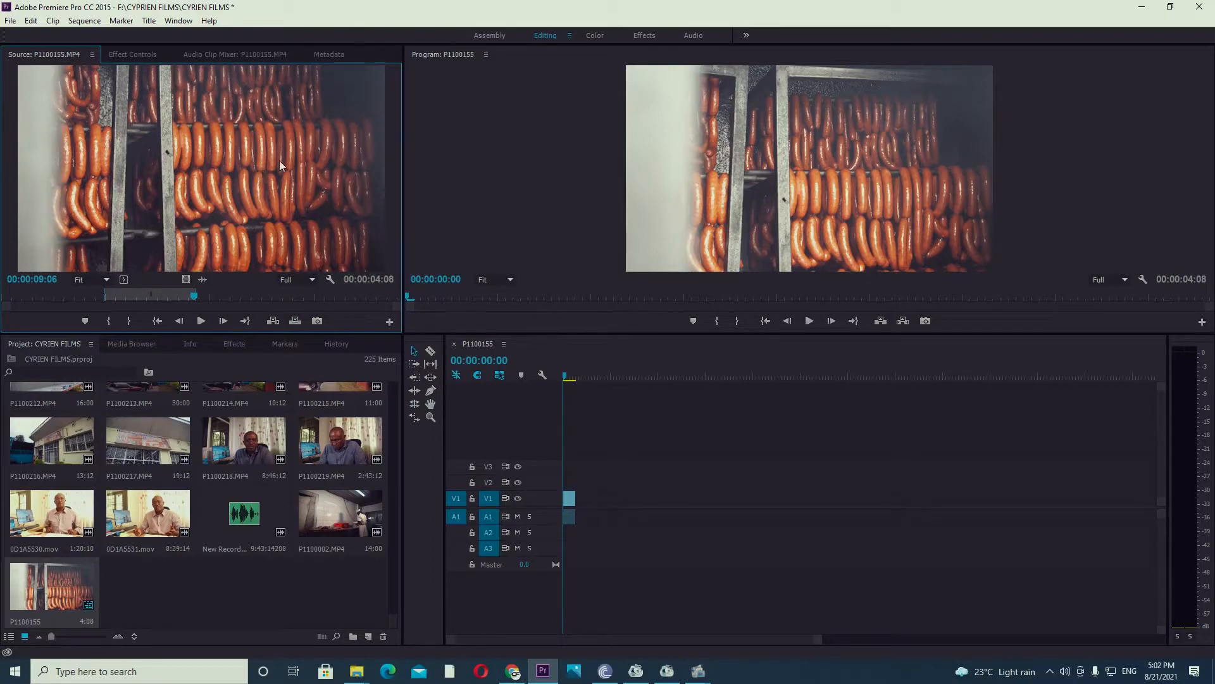
left_click(569, 497)
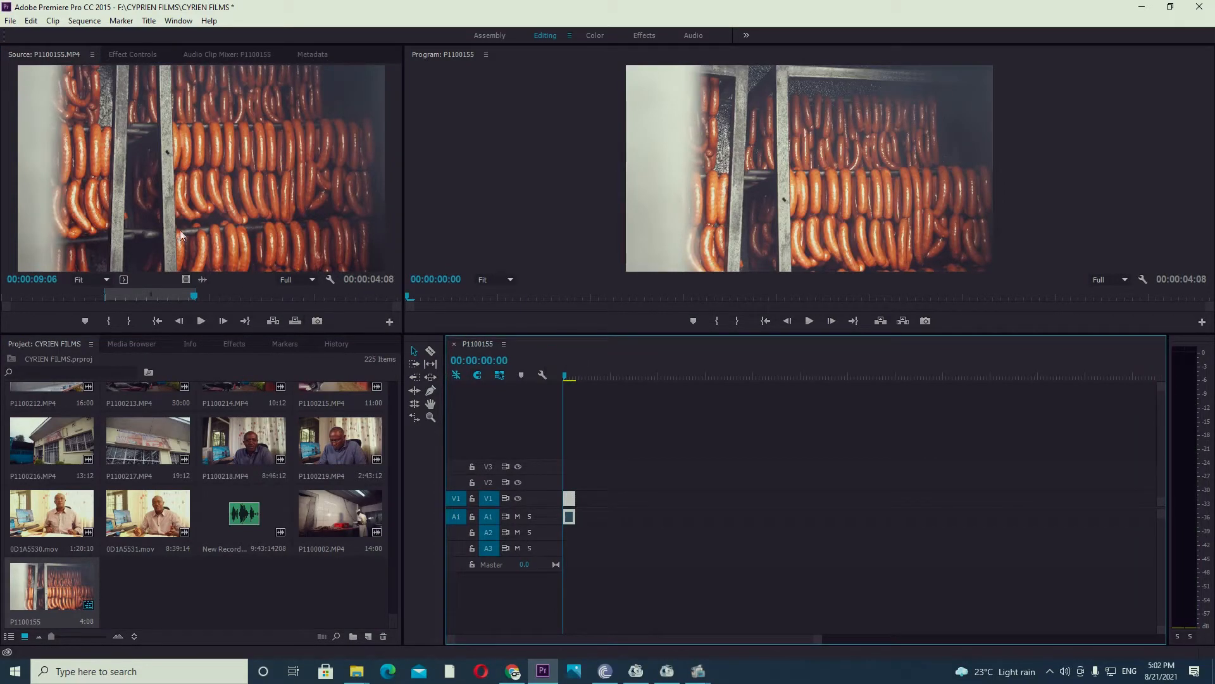
Delete the clip's video and audio from the P1100155 sequence.
left_click(583, 484)
left_click_drag(608, 477, 541, 518)
key("Delete")
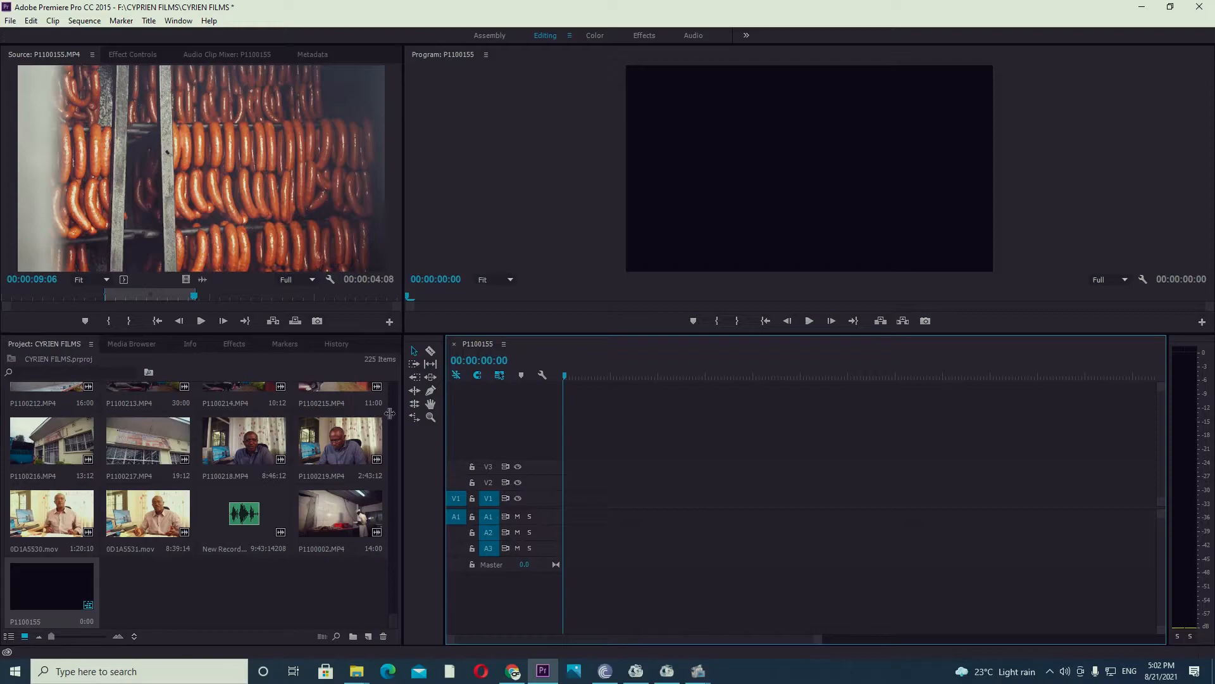
Place the marked portion of P1100155.MP4 with its audio at the start of tracks V1 and A1.
left_click(179, 162)
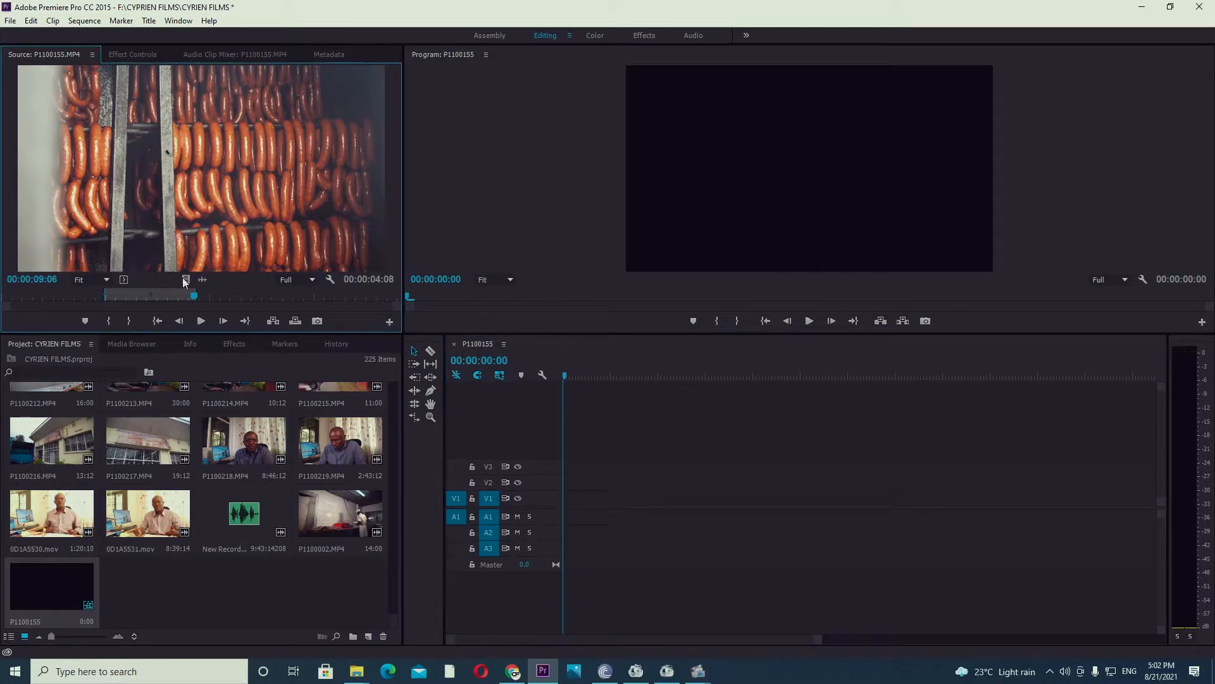
left_click_drag(234, 171, 557, 518)
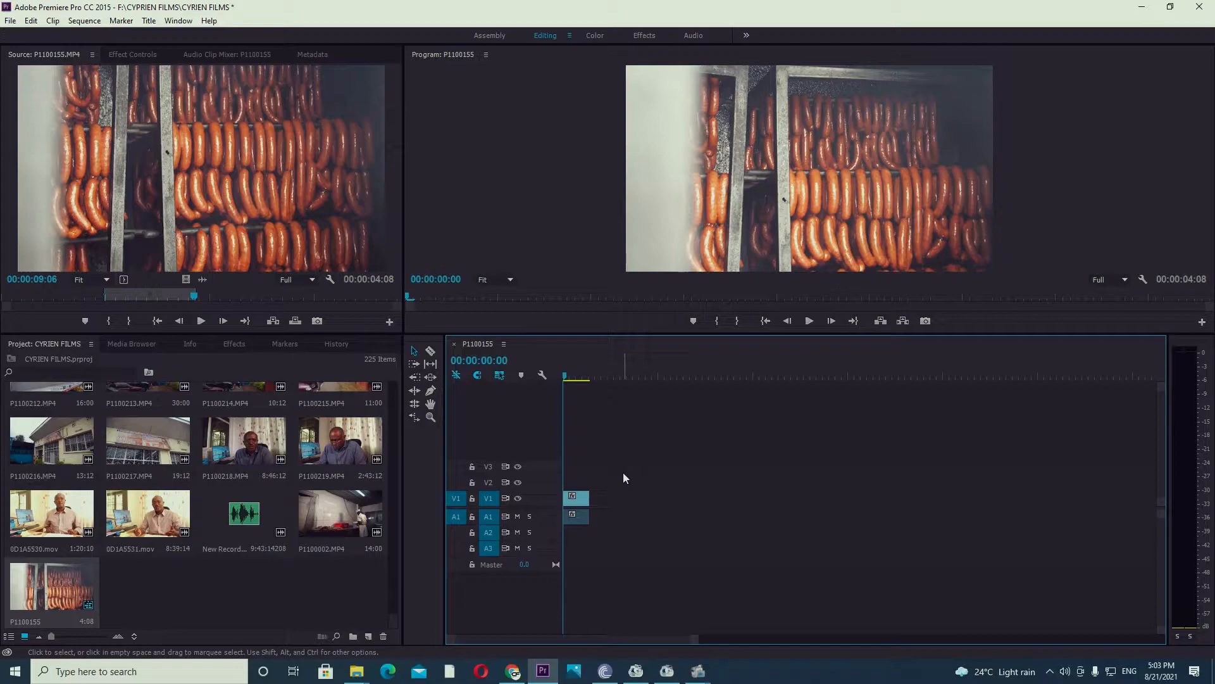
left_click(823, 154)
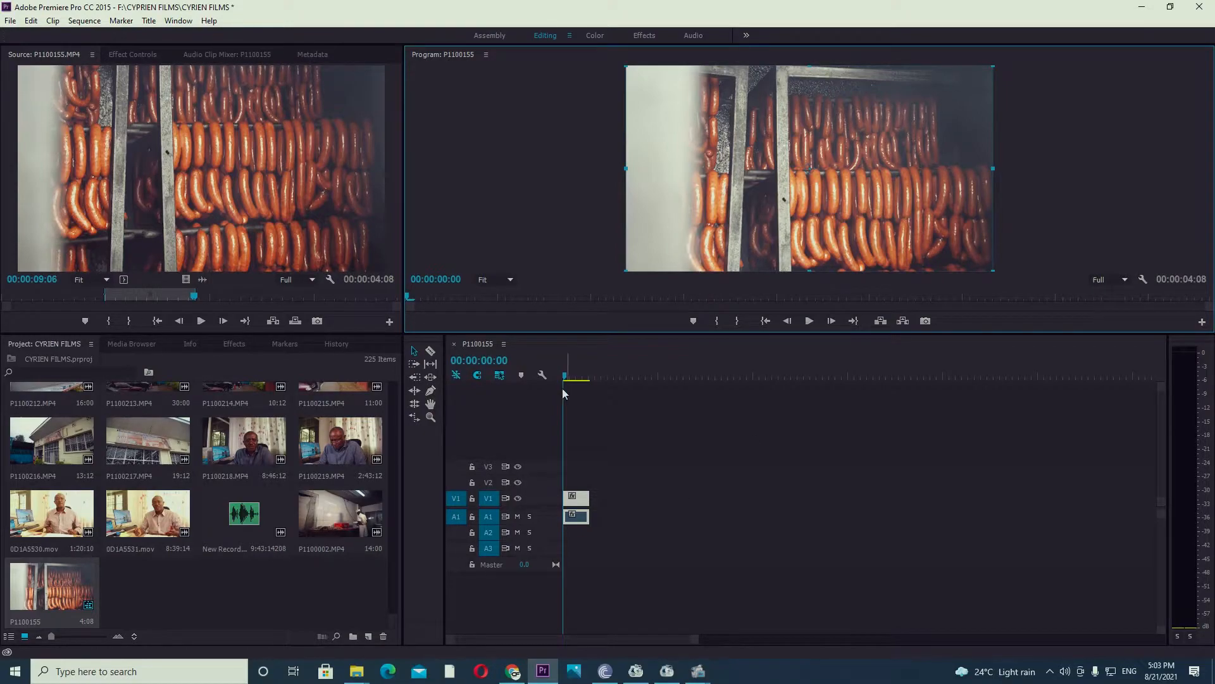
Play the short clip in the sequence from its start to its end.
left_click_drag(605, 375, 534, 432)
left_click(903, 473)
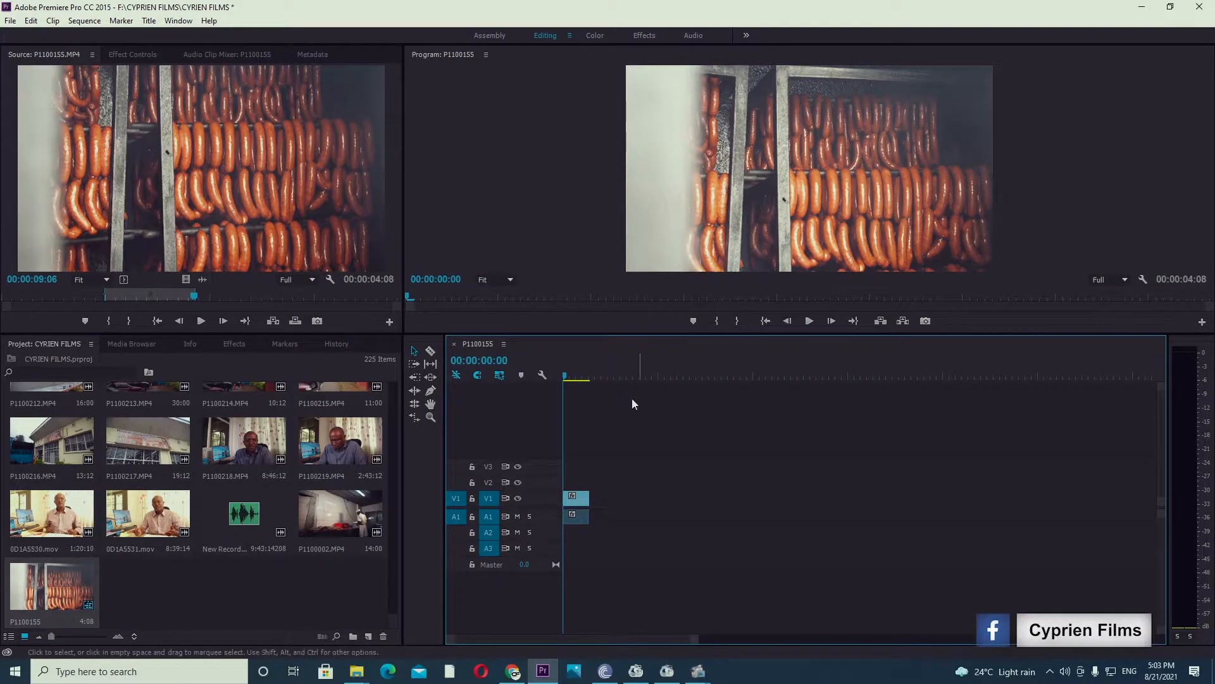
left_click_drag(589, 374, 519, 393)
key("space")
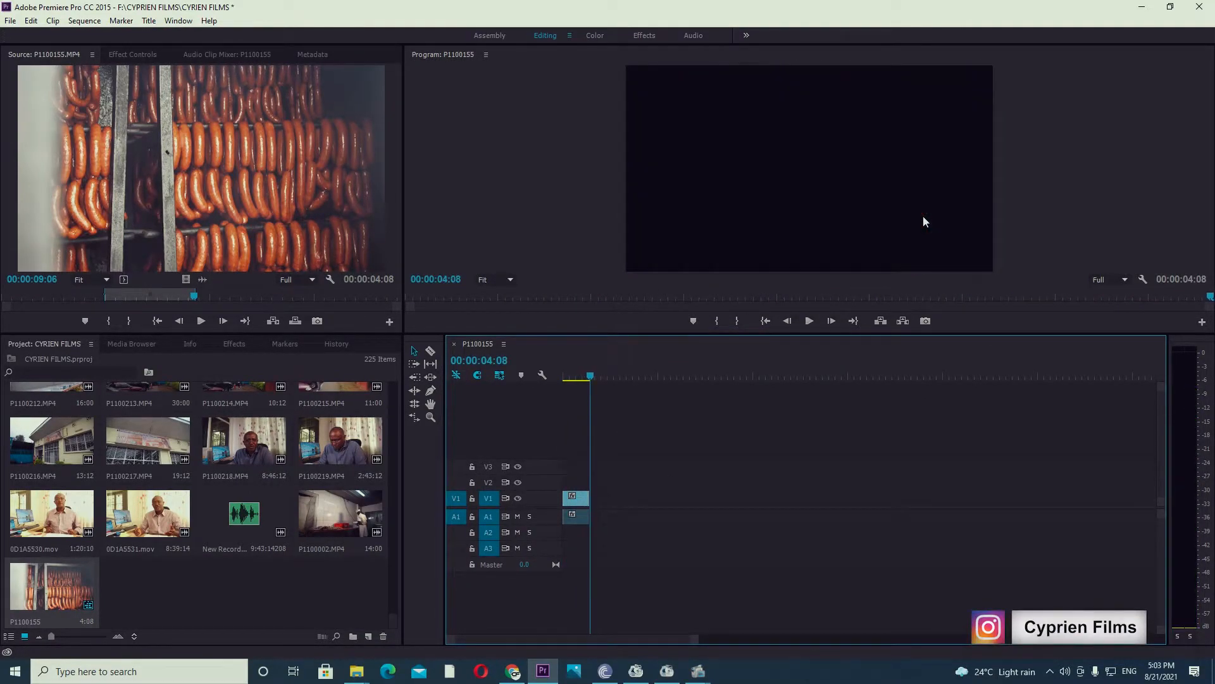
Return the playhead to the sequence start and remove the clip's video and audio from V1 and A1.
key("Home")
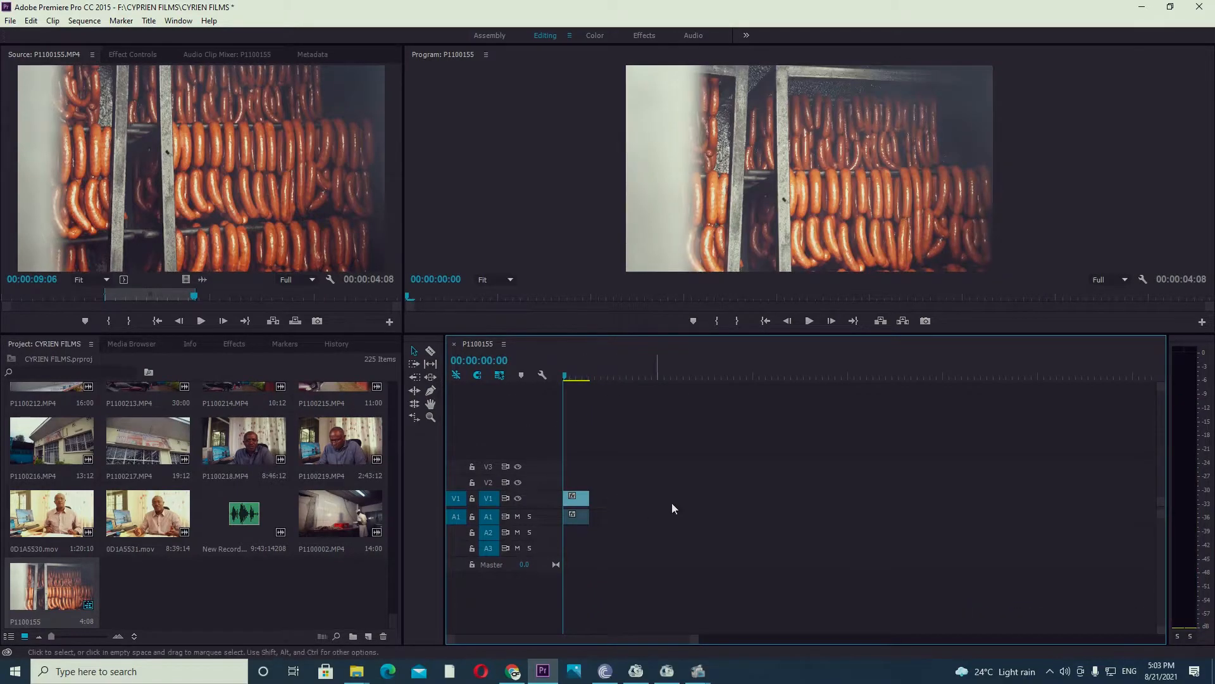
left_click_drag(672, 486, 552, 537)
key("Delete")
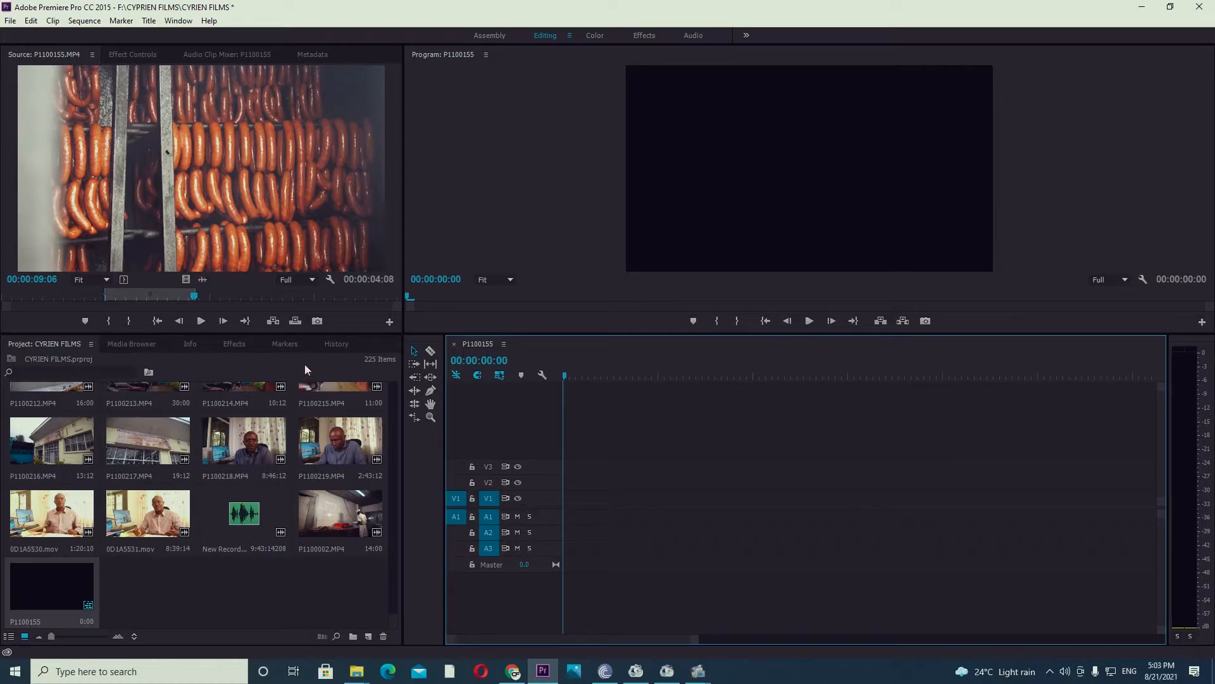
Import the soft background music file from the Downloads folder by bringing it from File Explorer into the project.
left_click_drag(393, 620, 406, 371)
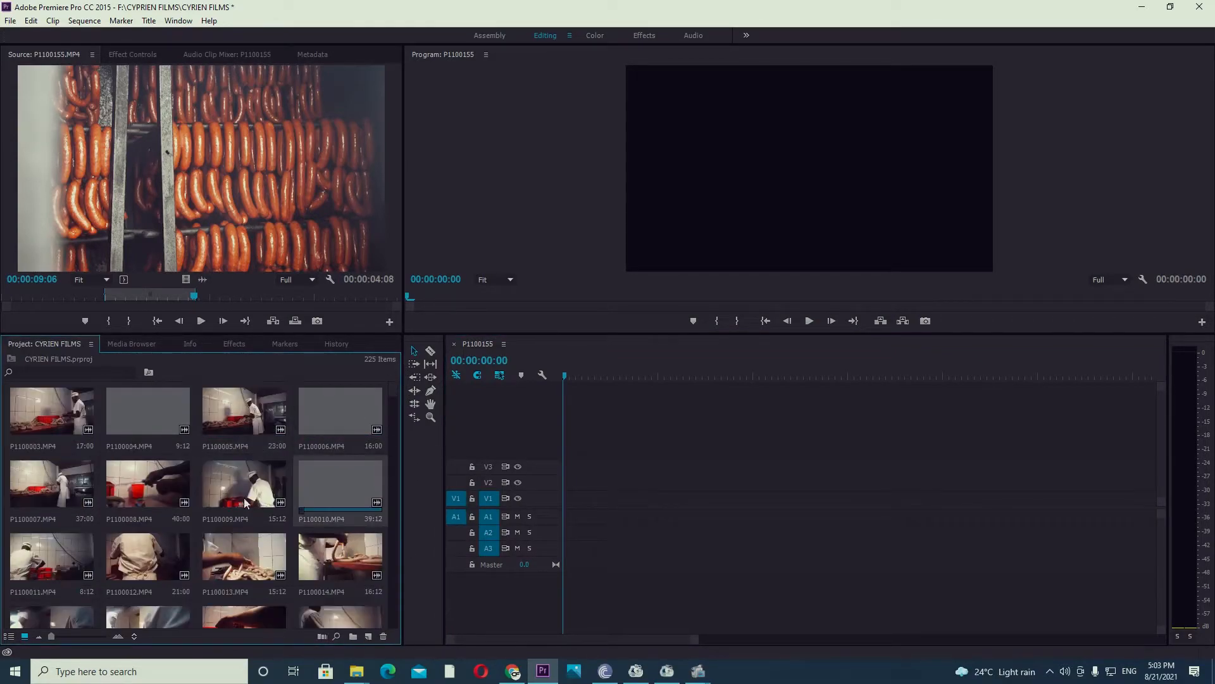
left_click_drag(393, 387, 389, 408)
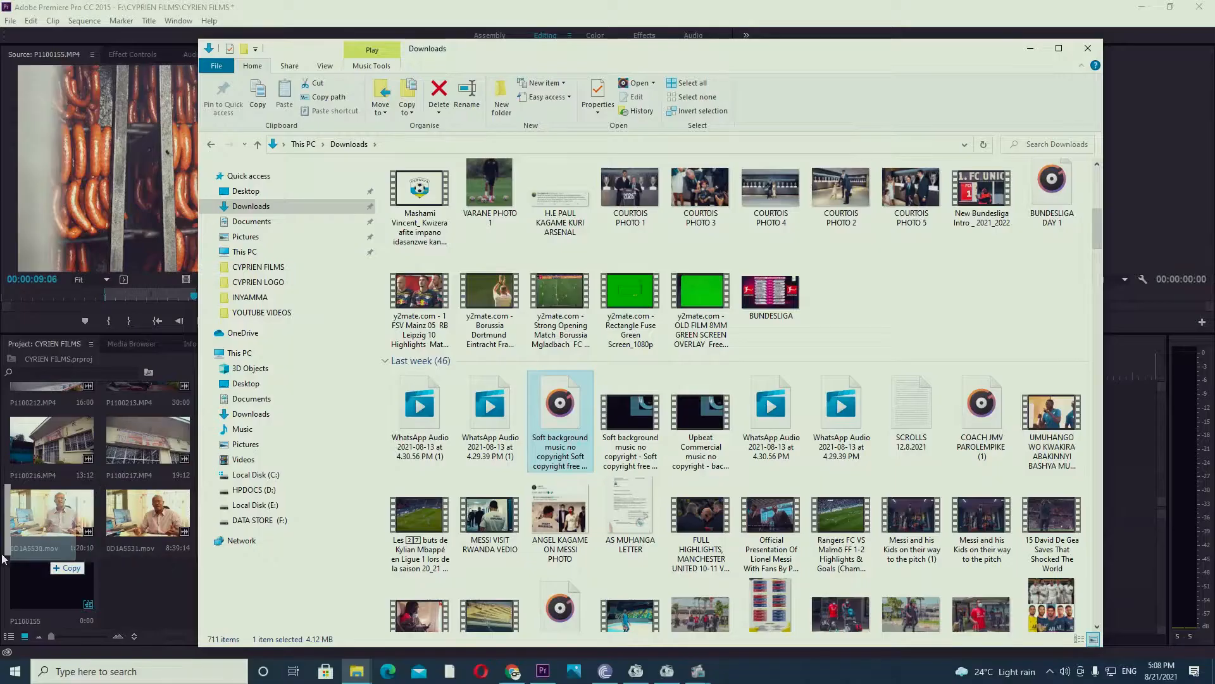
left_click_drag(3, 557, 157, 596)
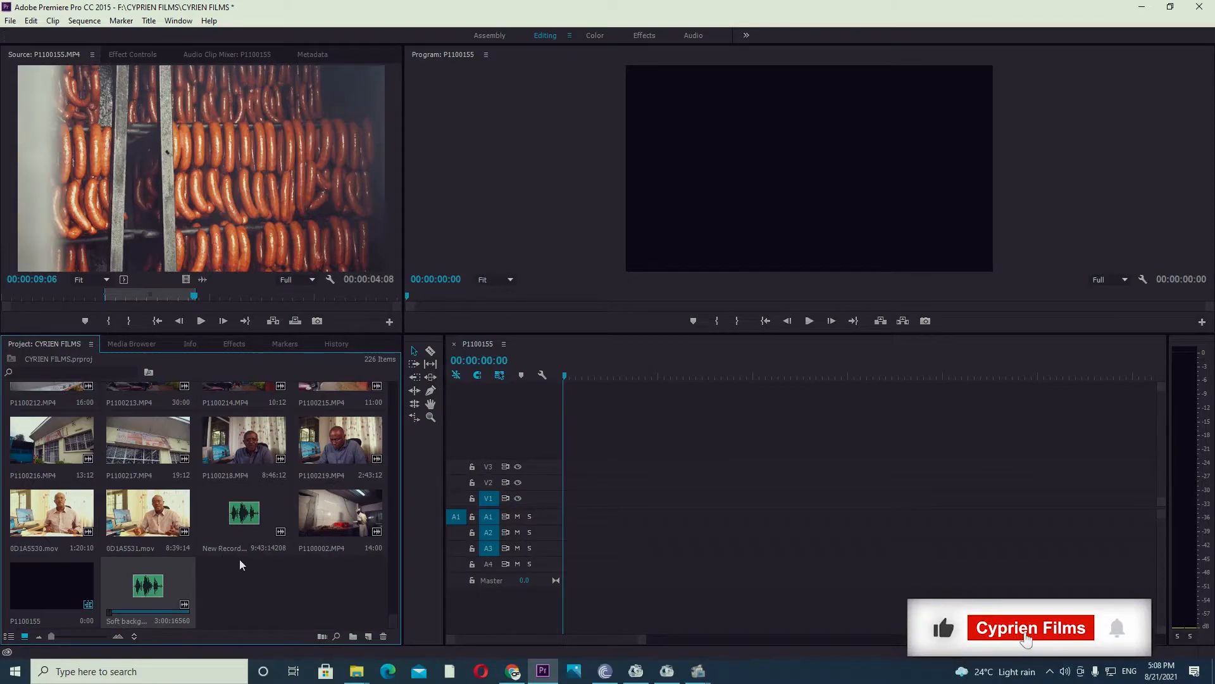
Place the soft background music at the start of audio track A4 and expand the track to show its waveform.
left_click_drag(152, 591, 557, 561)
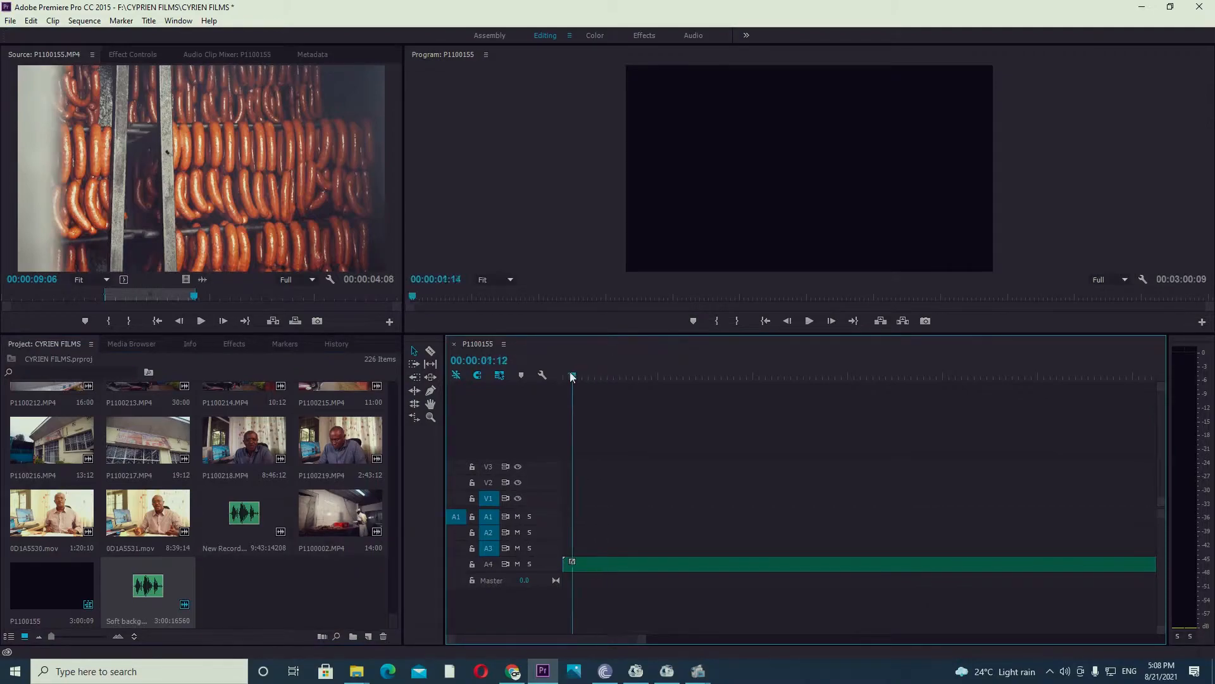
double_click(554, 564)
Listen to the music in the timeline with the whole clip in view, then replay it from the sequence start.
key("space")
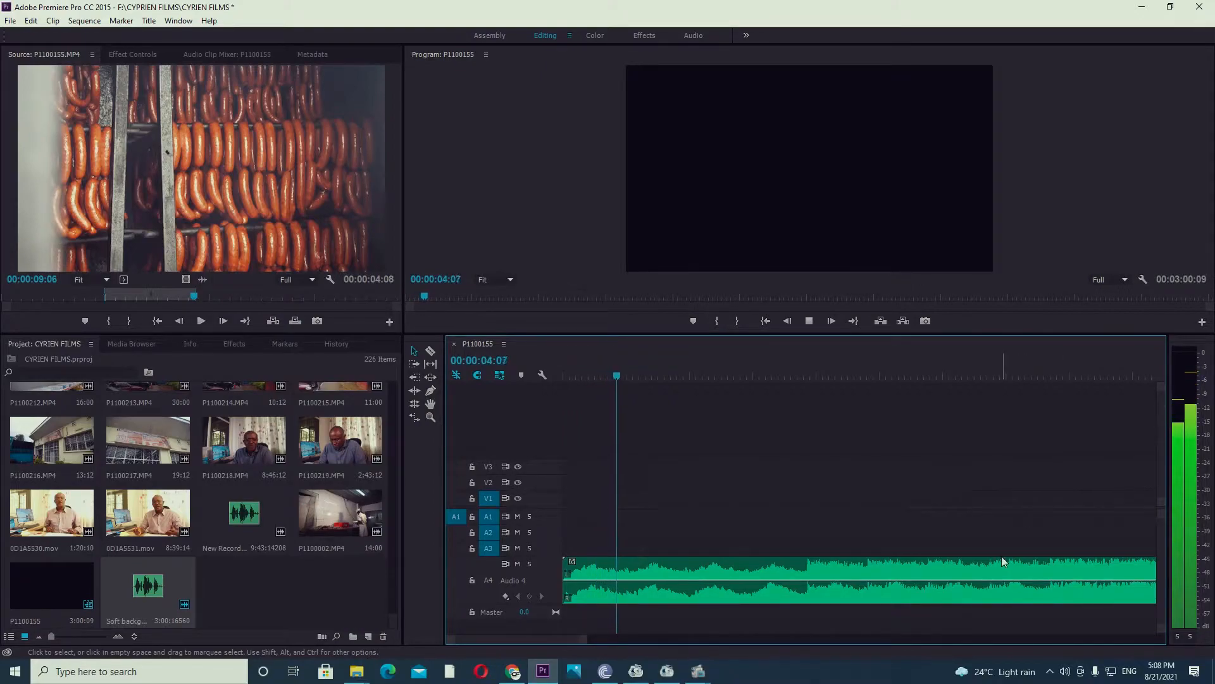
key("minus")
key("minus")
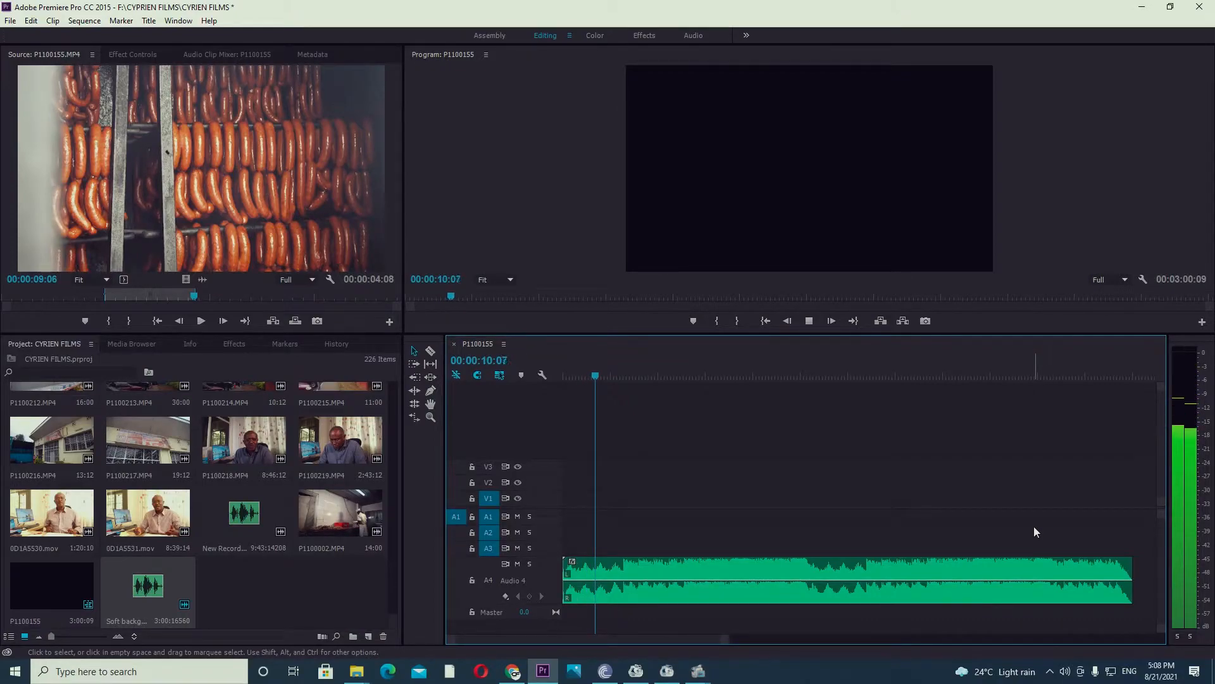
key("space")
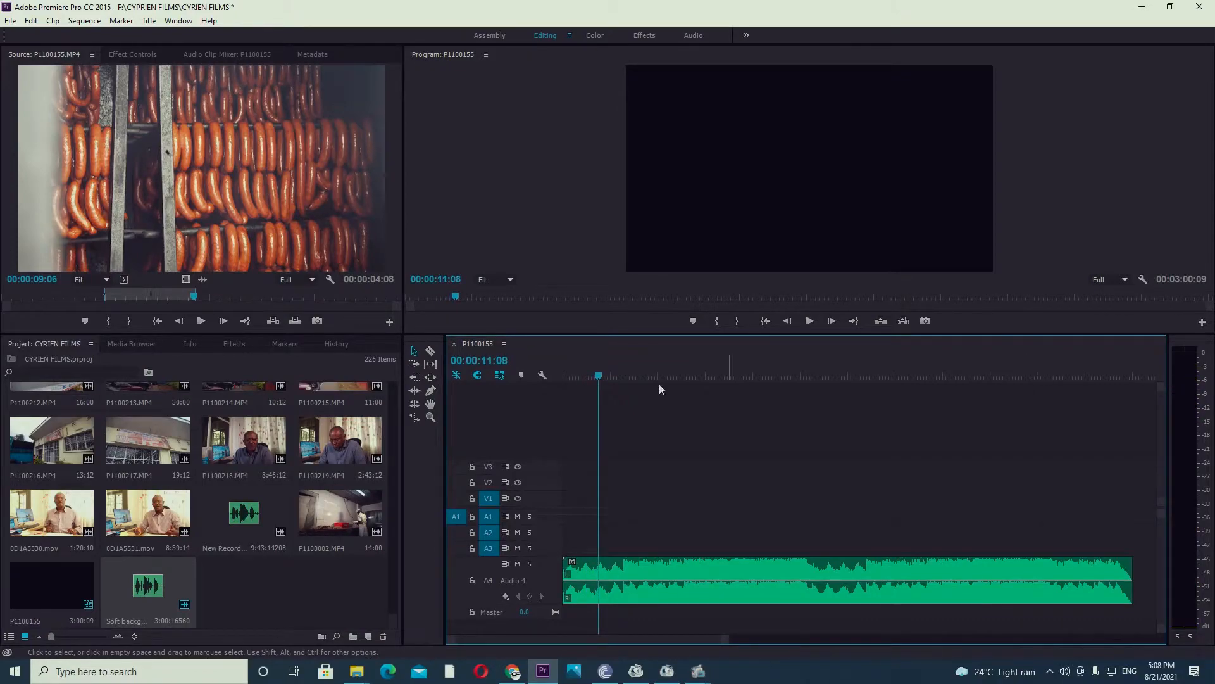
left_click_drag(598, 376, 545, 406)
key("space")
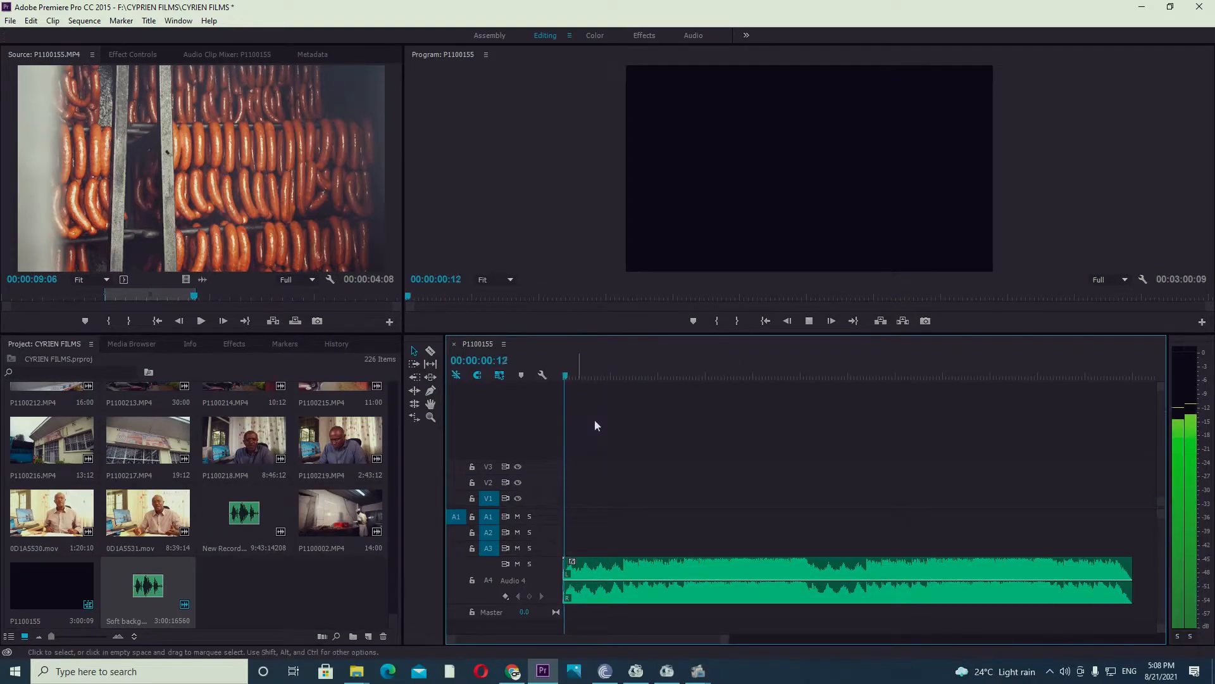
Split the music clip on A4 at 00:01:00:00 with the Razor tool.
left_click(675, 376)
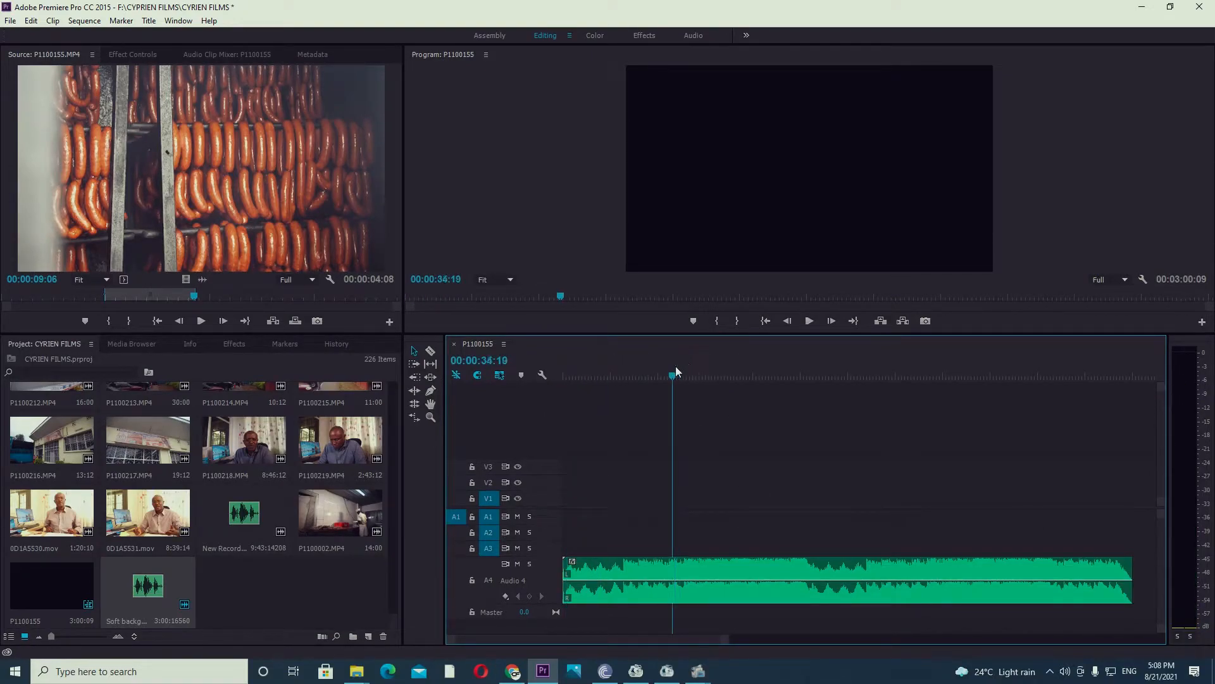
left_click_drag(675, 367, 753, 373)
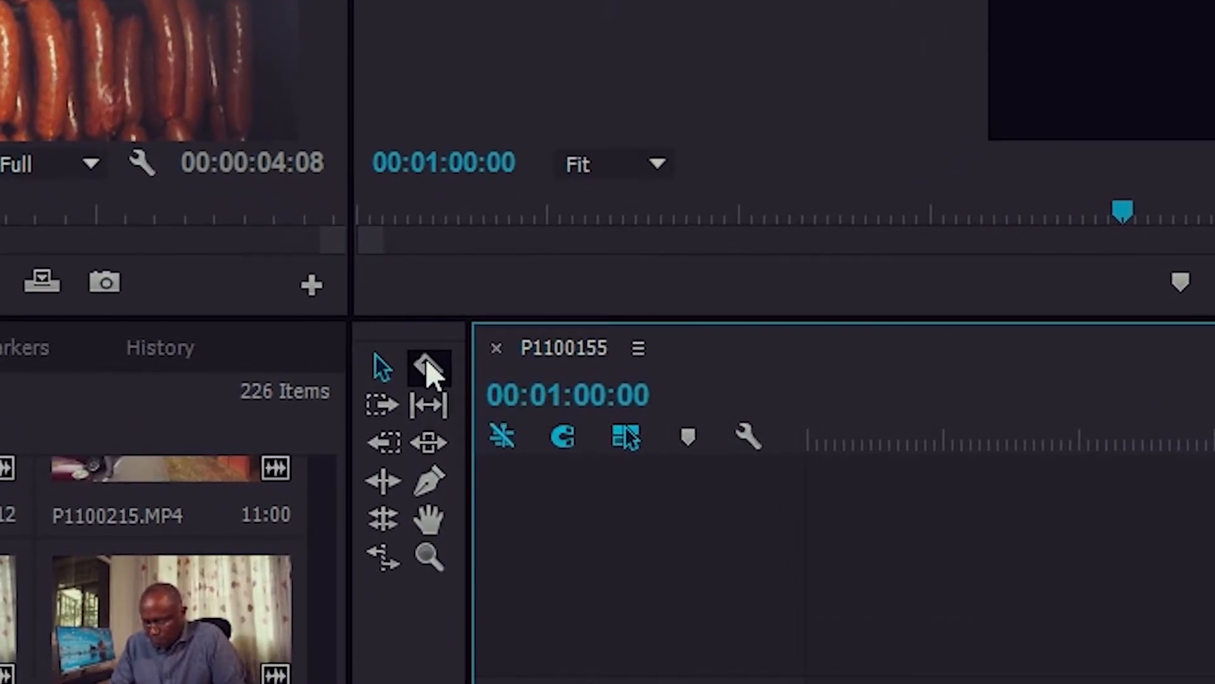
left_click(428, 366)
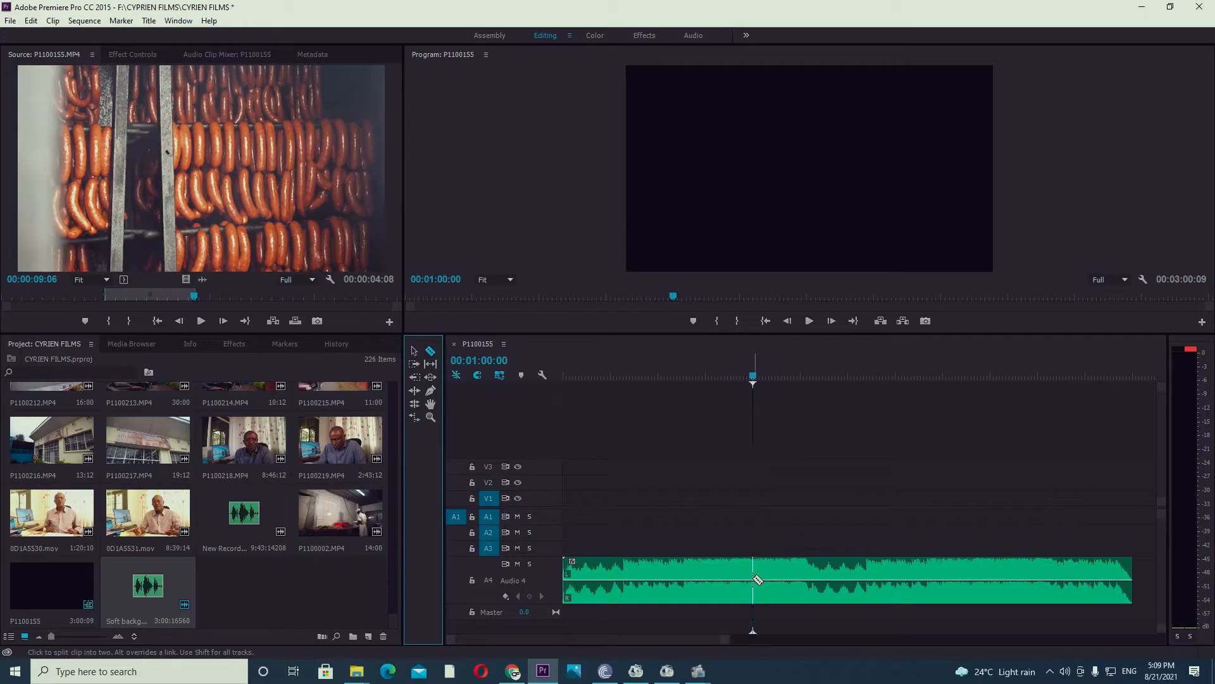
left_click(757, 579)
Move the music's second part away from the one-minute cut and delete it, ending with the Razor tool active.
key("v")
left_click_drag(824, 573, 935, 578)
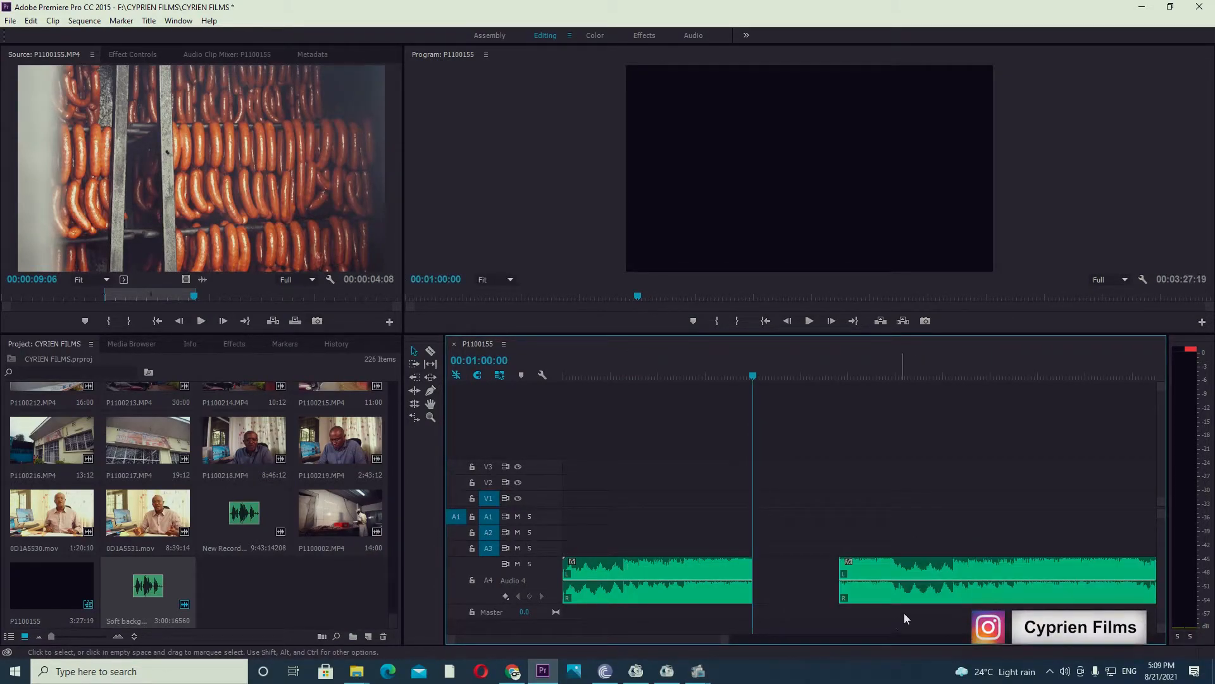
key("Delete")
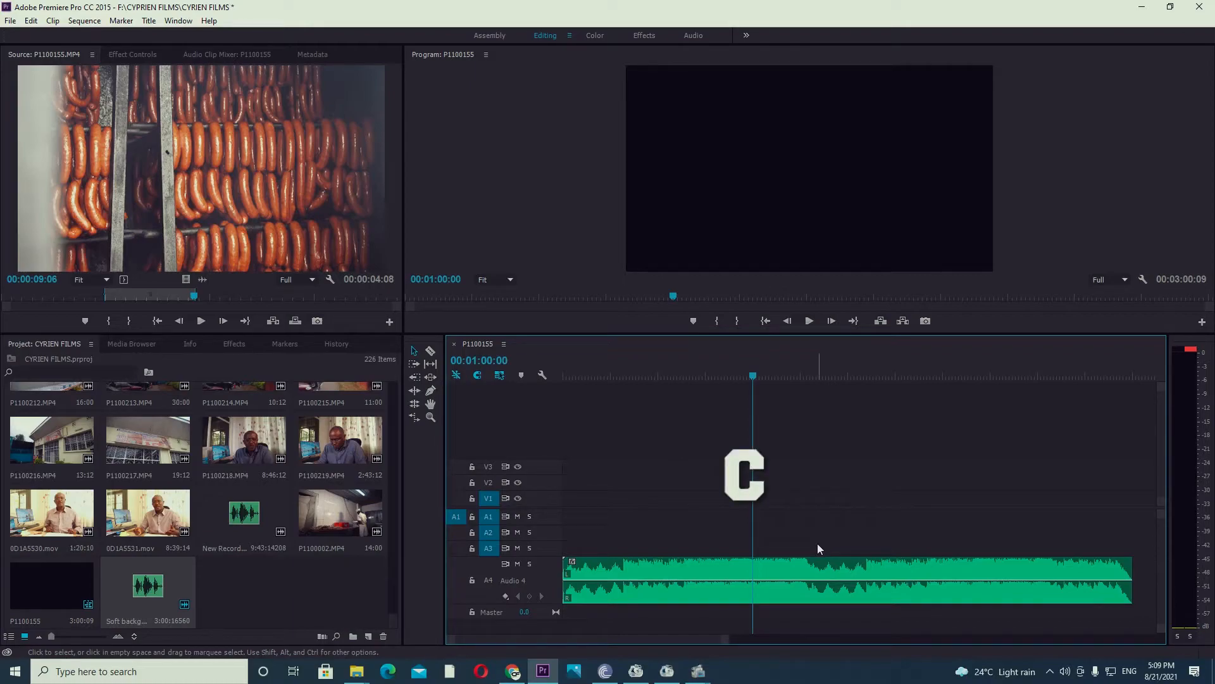
key("c")
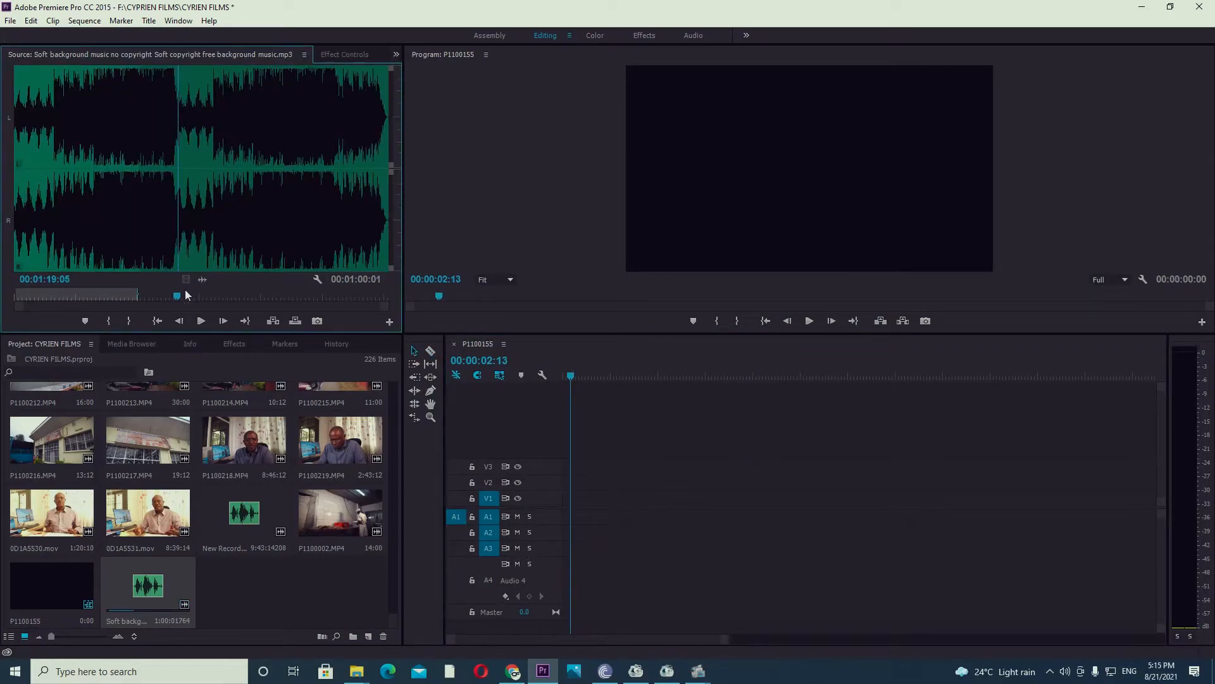
Place the marked first minute of the soft background music from the Source monitor at the start of audio track A3.
left_click_drag(186, 279, 604, 560)
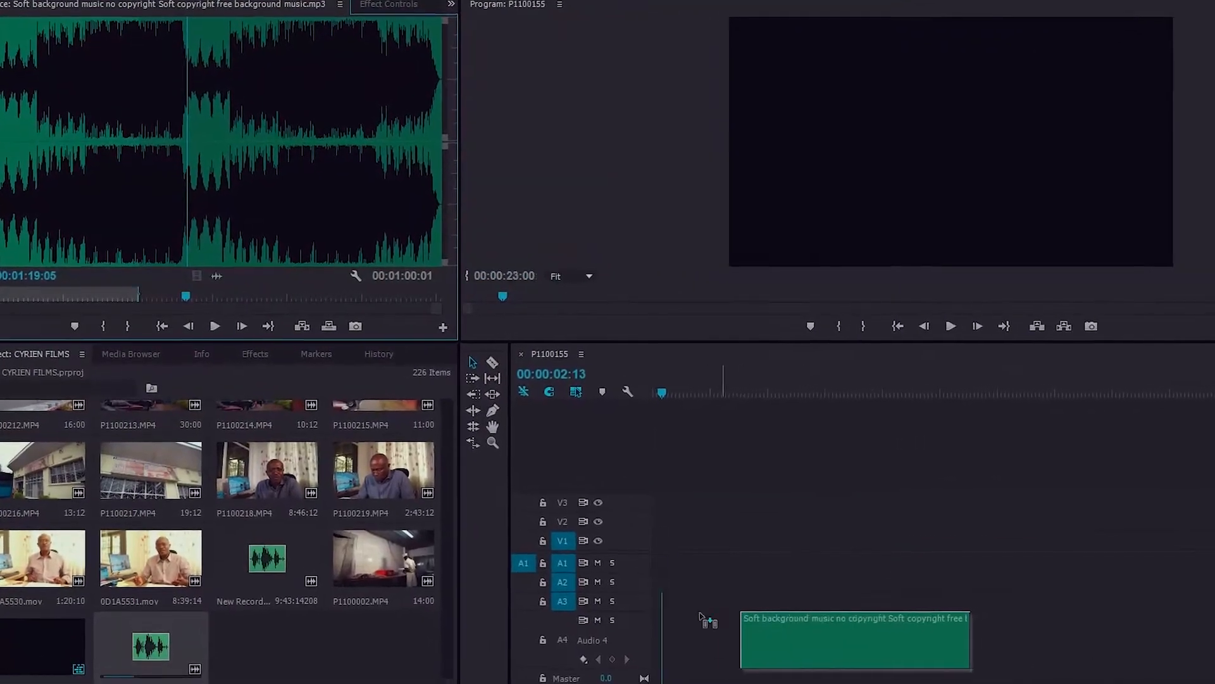
left_click_drag(702, 617, 624, 601)
key("Home")
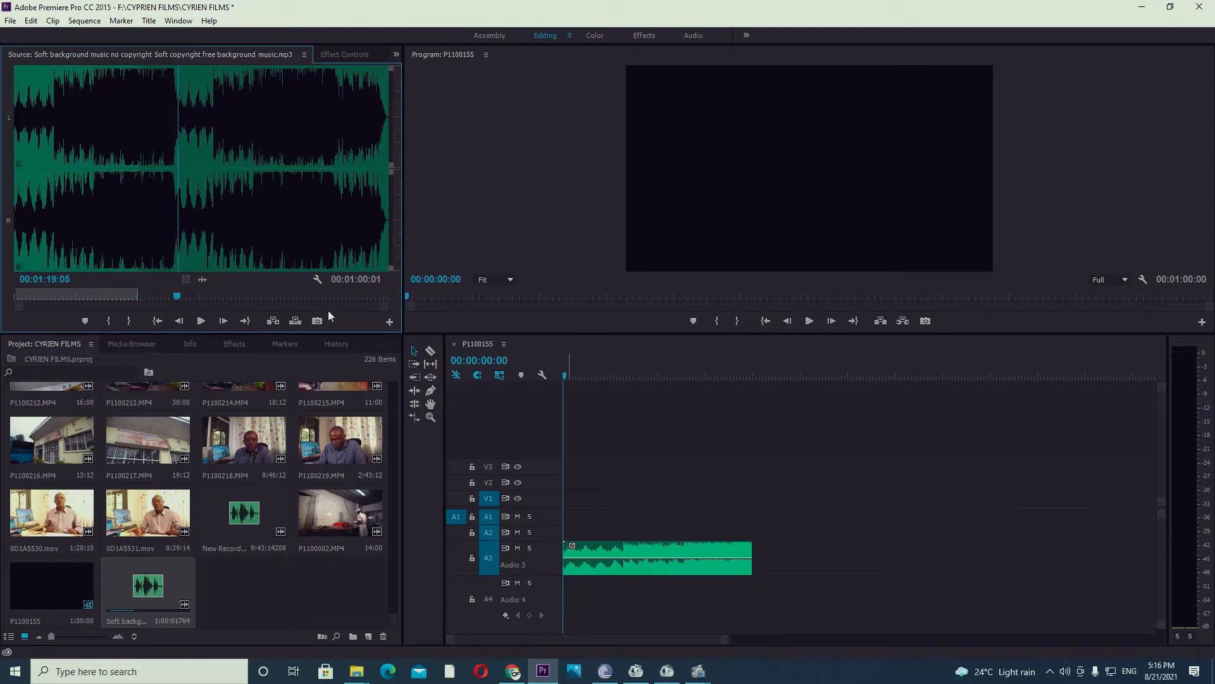
left_click(595, 367)
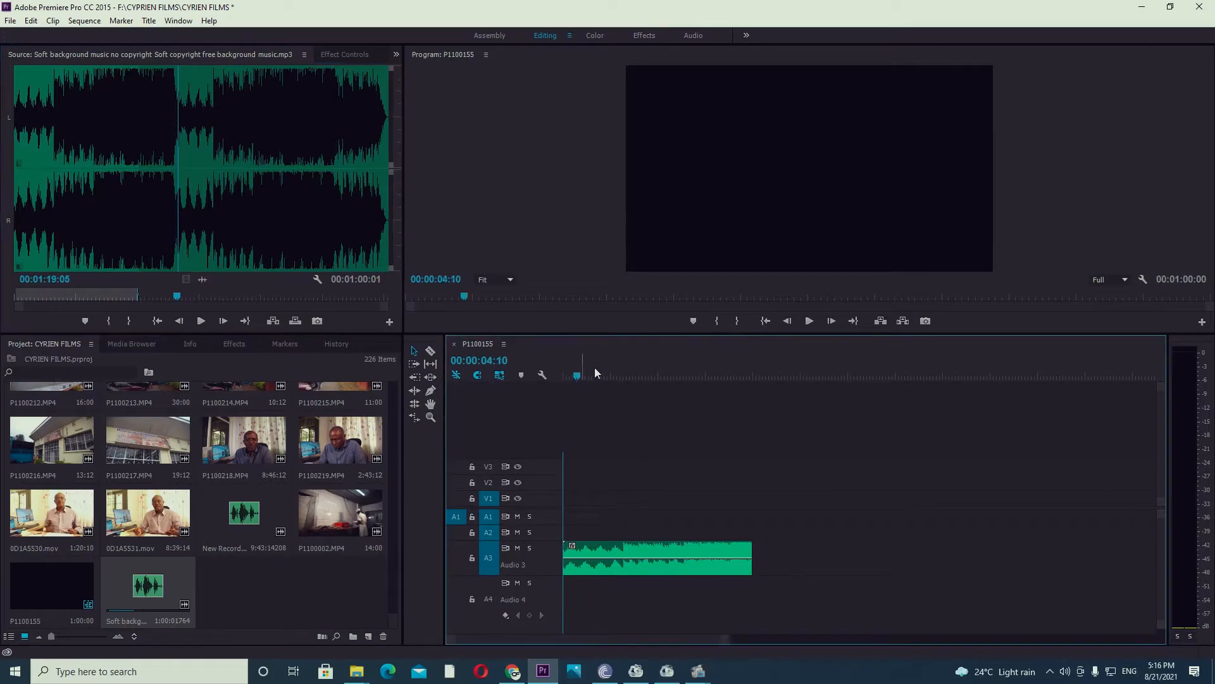
Play the opening seconds of the music on A3 and fit the whole clip into view in the timeline.
key("space")
key("equal")
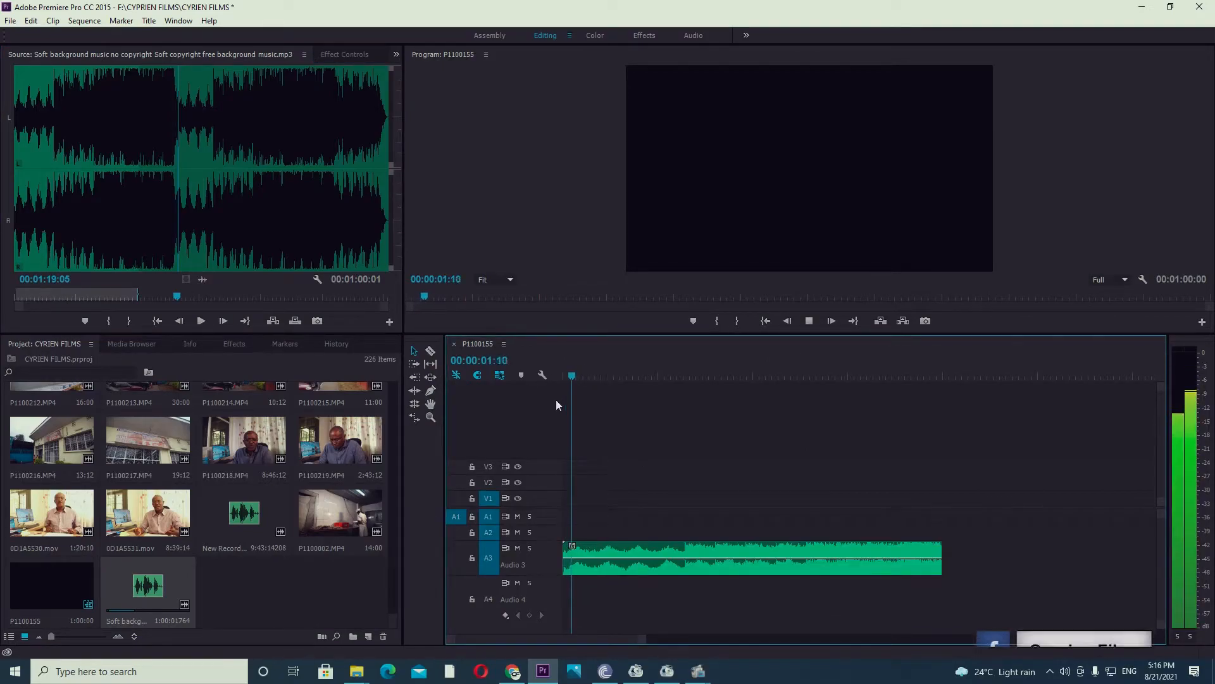
key("minus")
key("minus")
key("minus")
key("space")
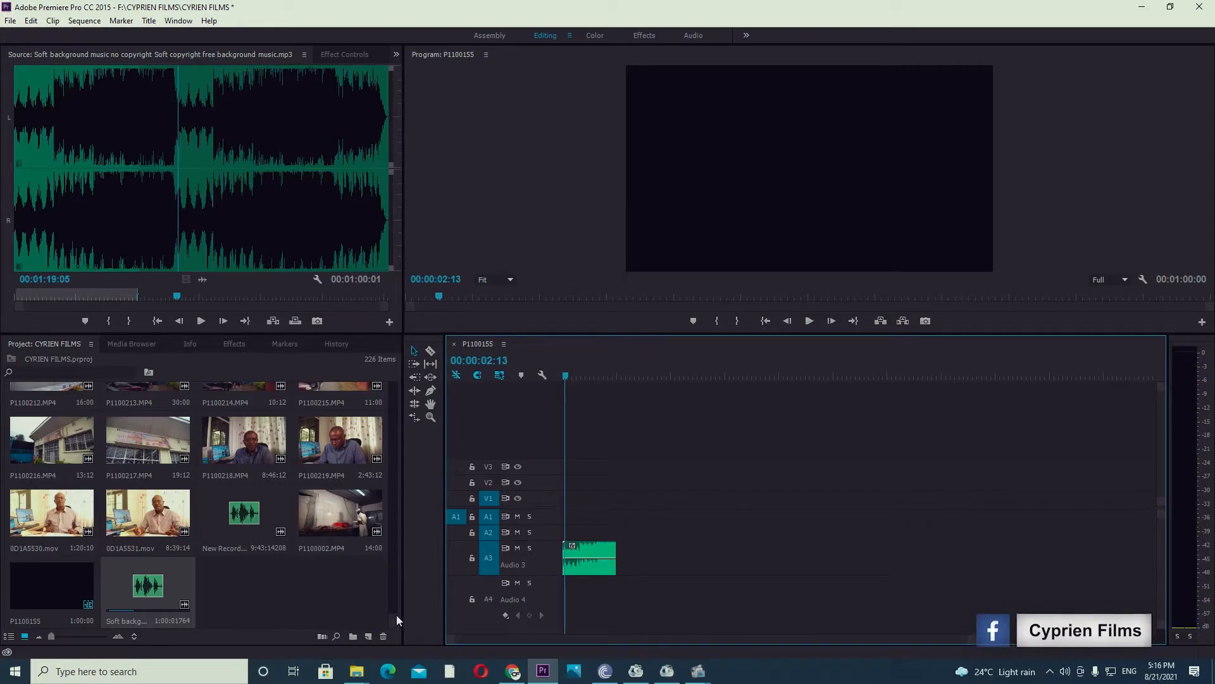
Open P1100135.MP4 from the project footage in the Source monitor and mark its In point at 00:00:05:15.
left_click_drag(393, 612, 396, 543)
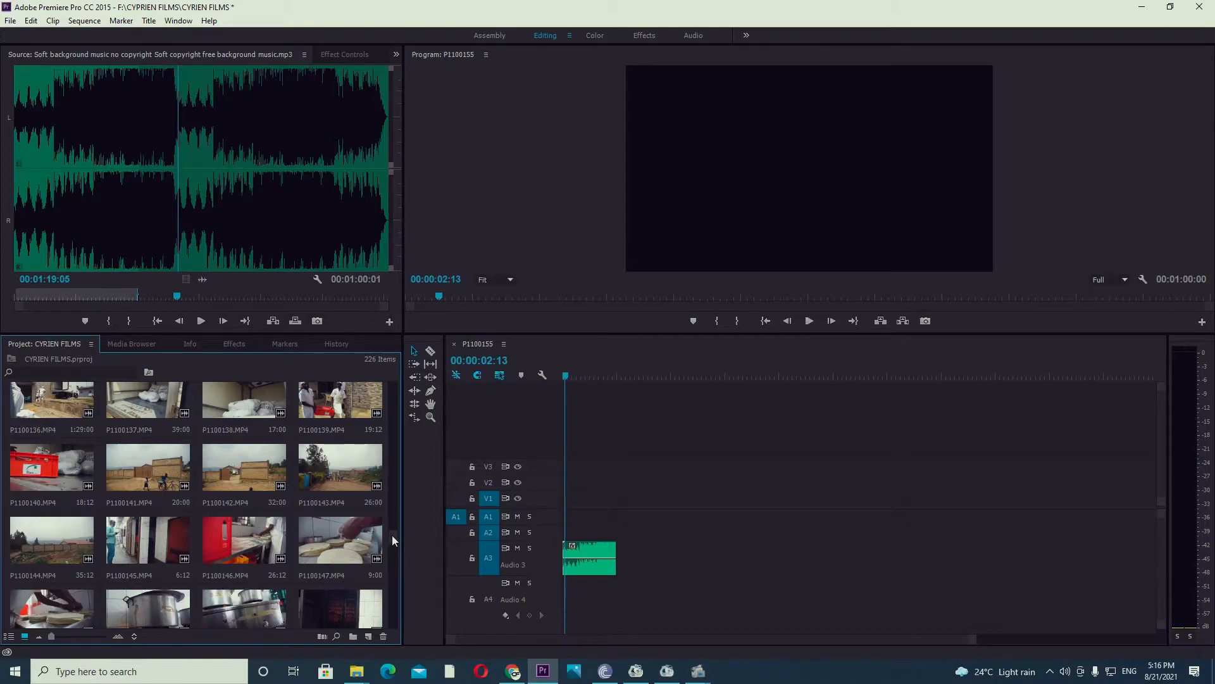
scroll(392, 536, "down", 1)
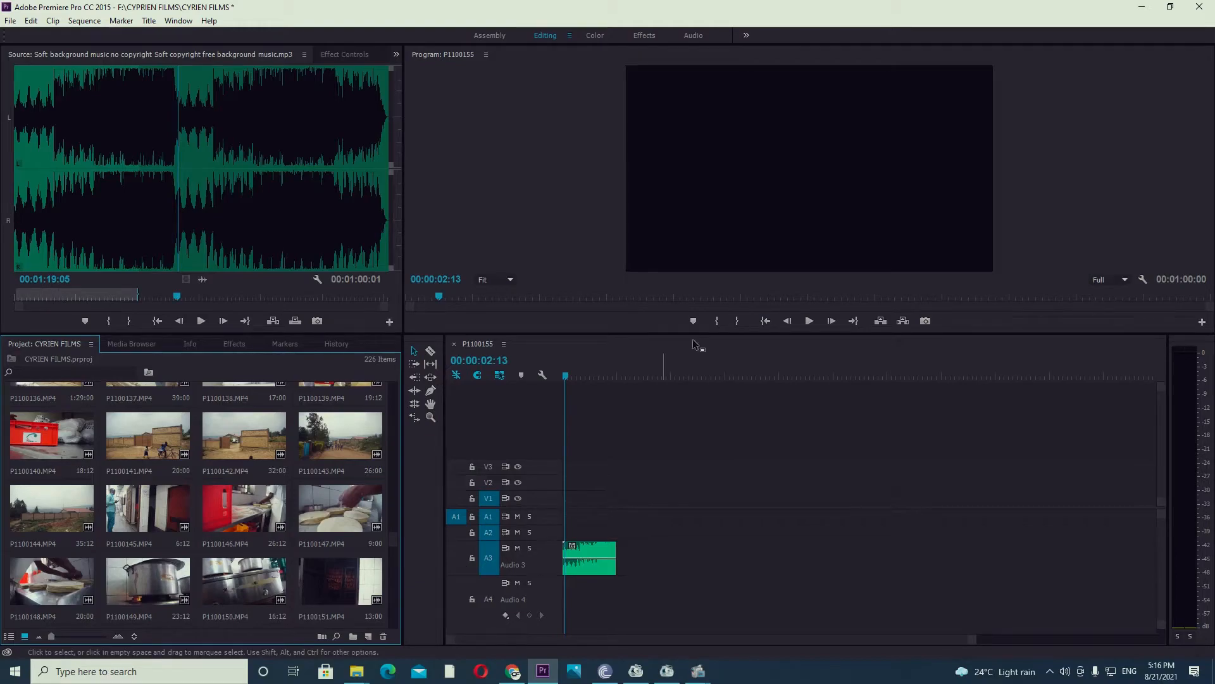
scroll(393, 534, "up", 2)
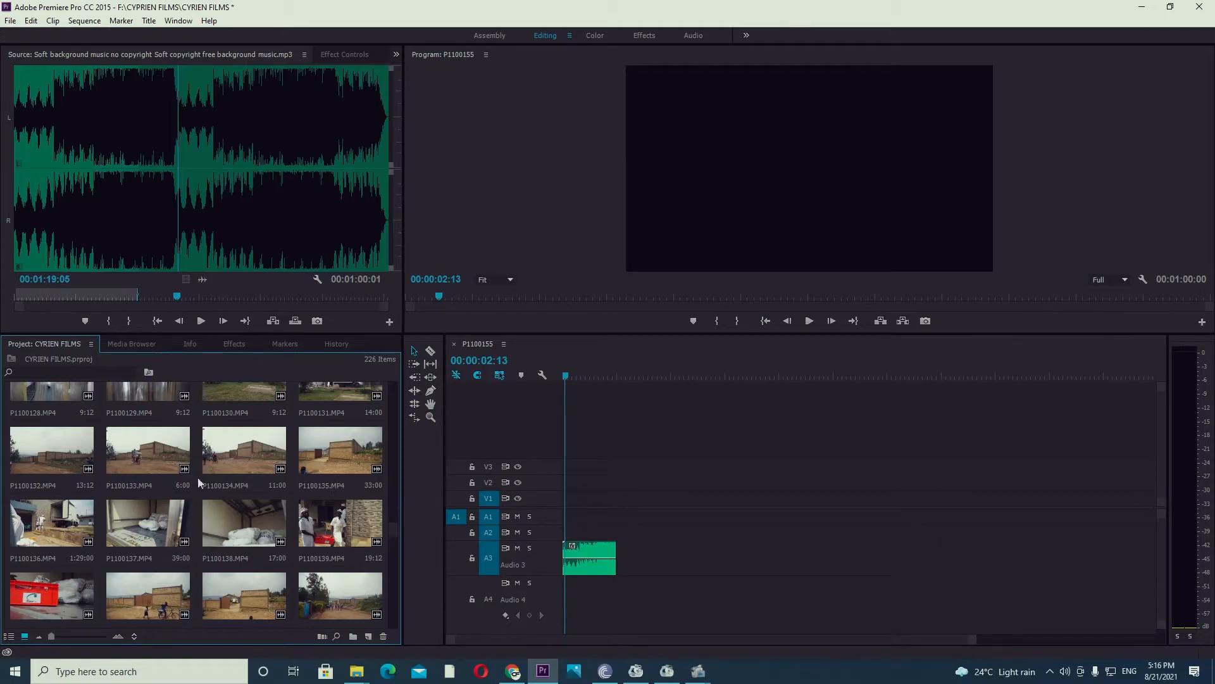
scroll(393, 531, "up", 1)
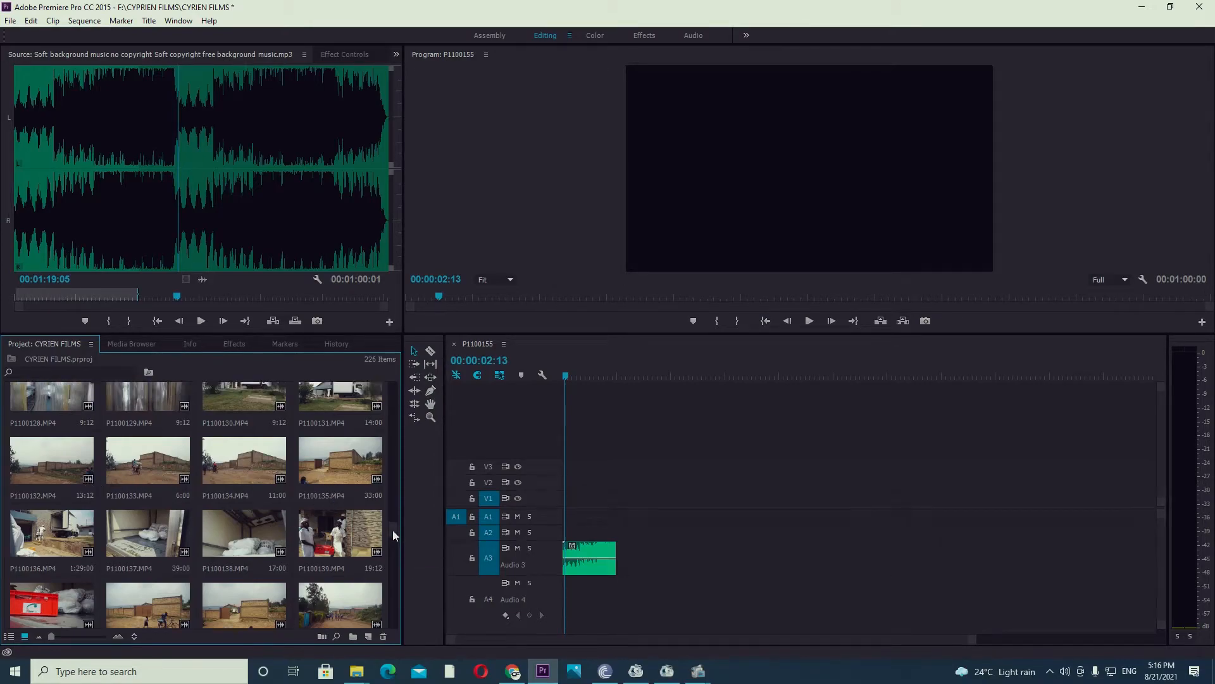
double_click(361, 514)
left_click_drag(300, 297, 26, 310)
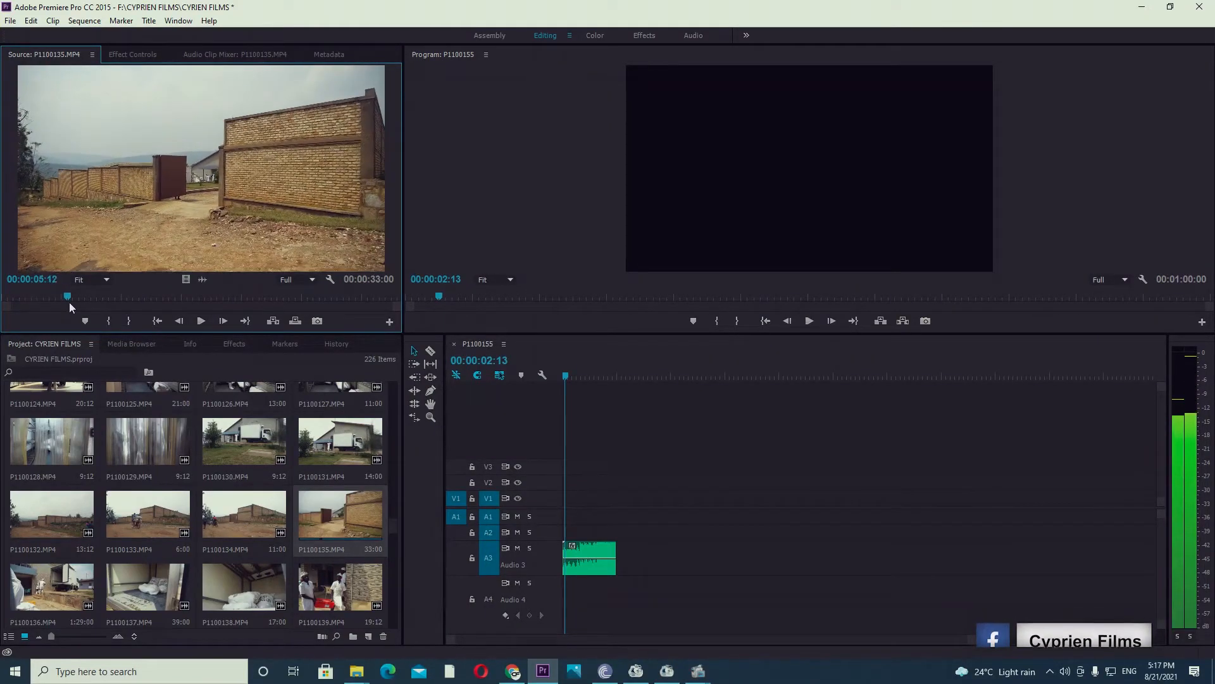
left_click(112, 322)
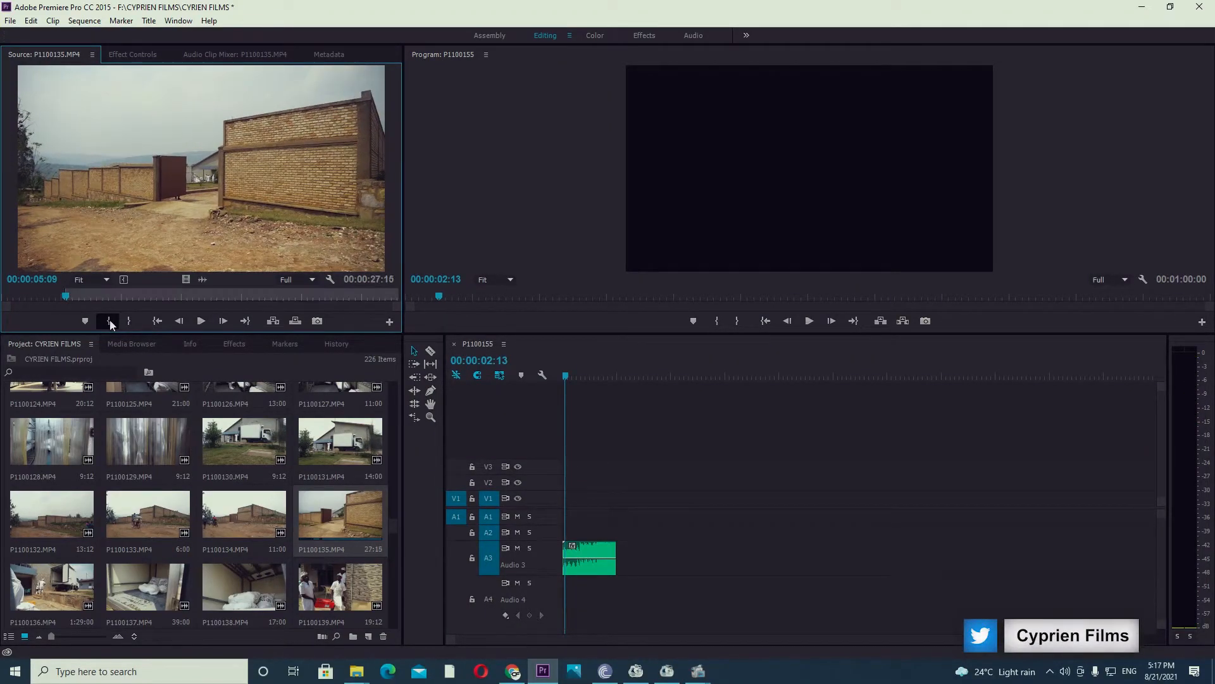
mouse_move(72, 298)
left_mouse_down()
mouse_move(16, 309)
mouse_move(71, 297)
left_mouse_up()
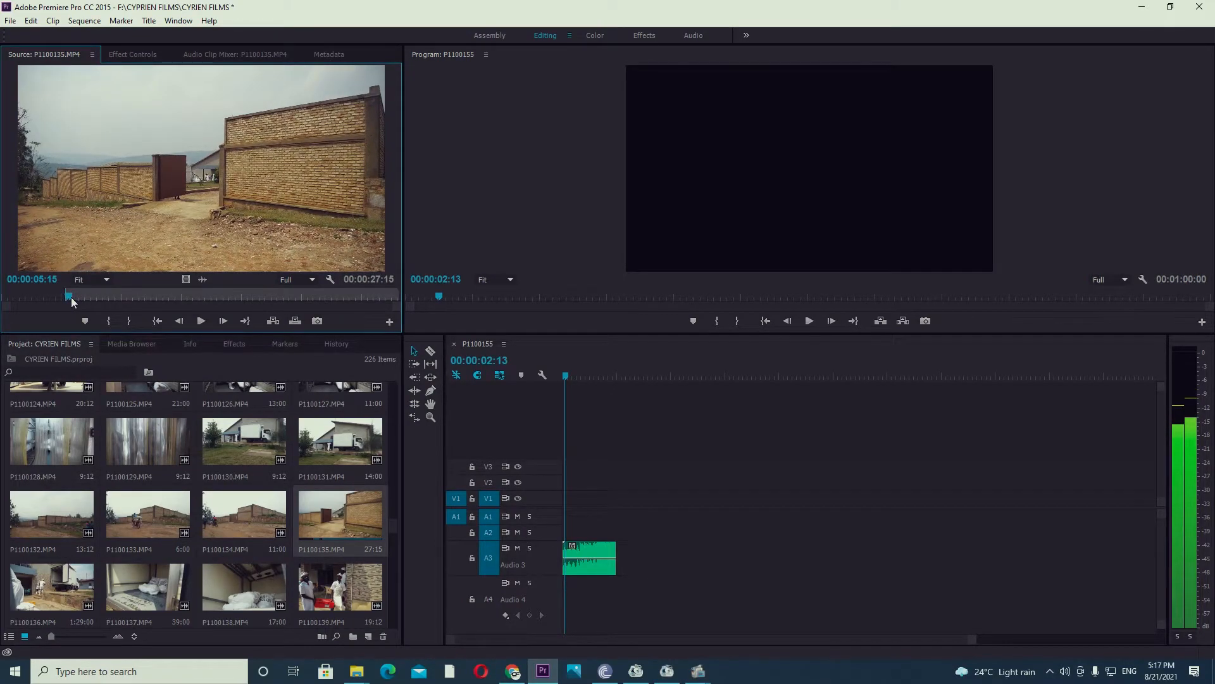
left_click(109, 322)
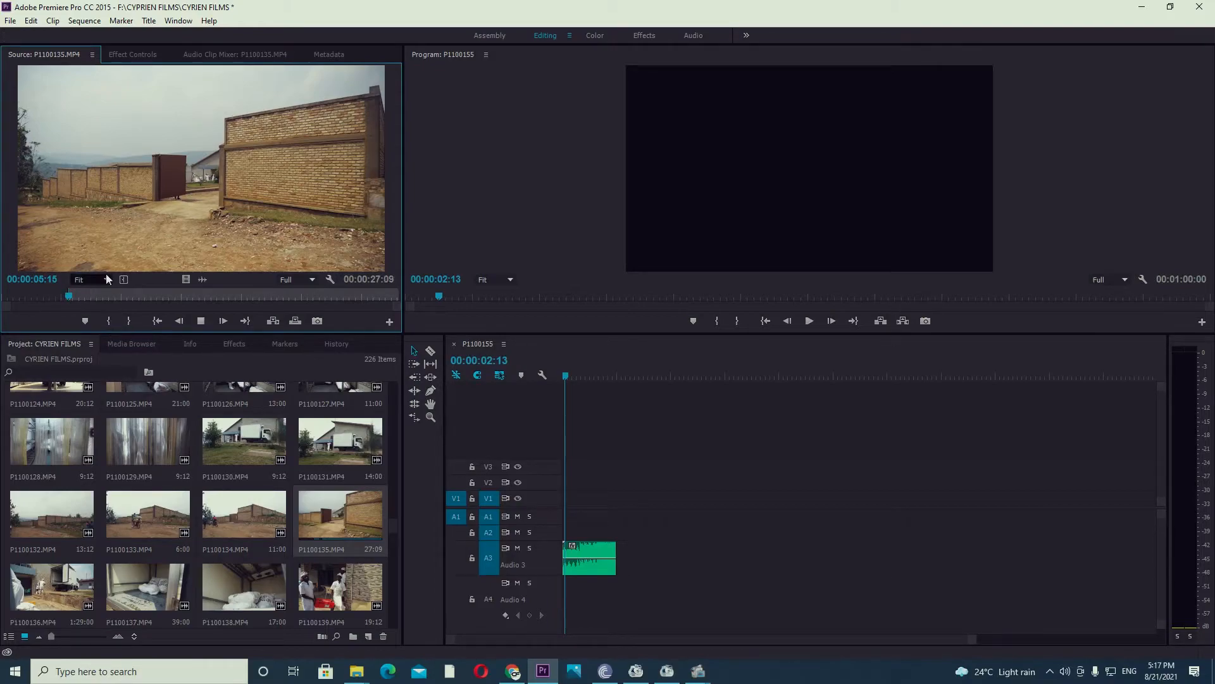
Mark the Out point of P1100135.MP4 at 00:00:18:00 and place the marked range at the start of tracks V1 and A1.
key("space")
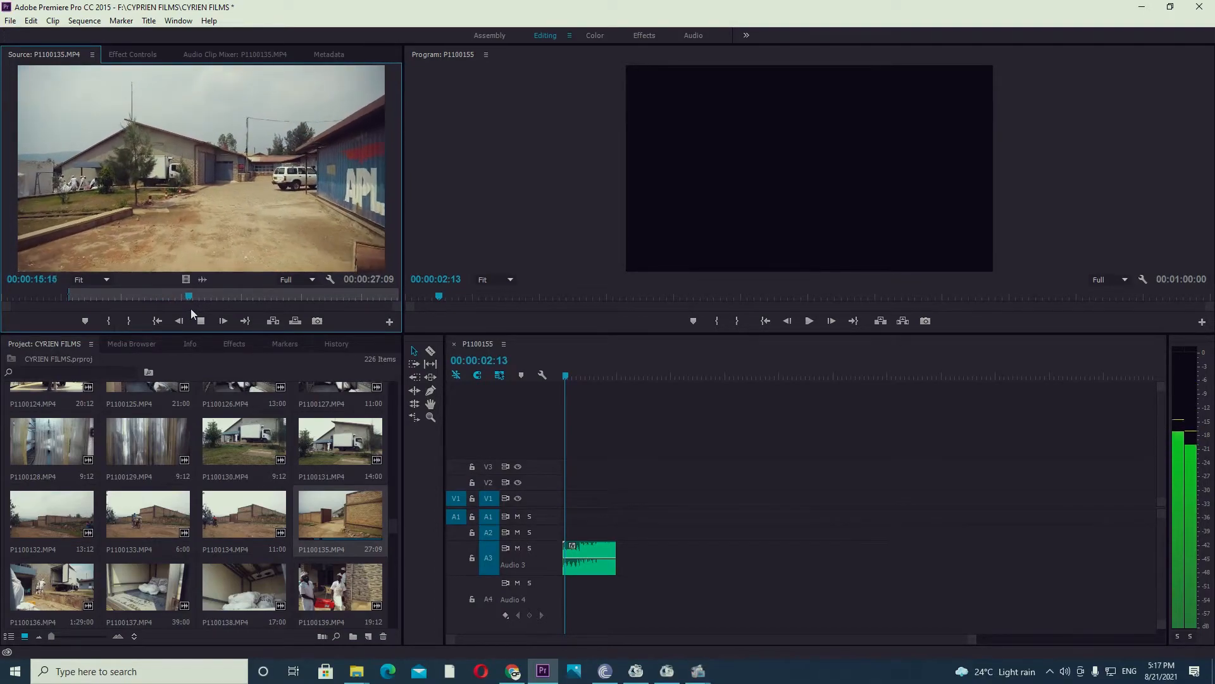
key("space")
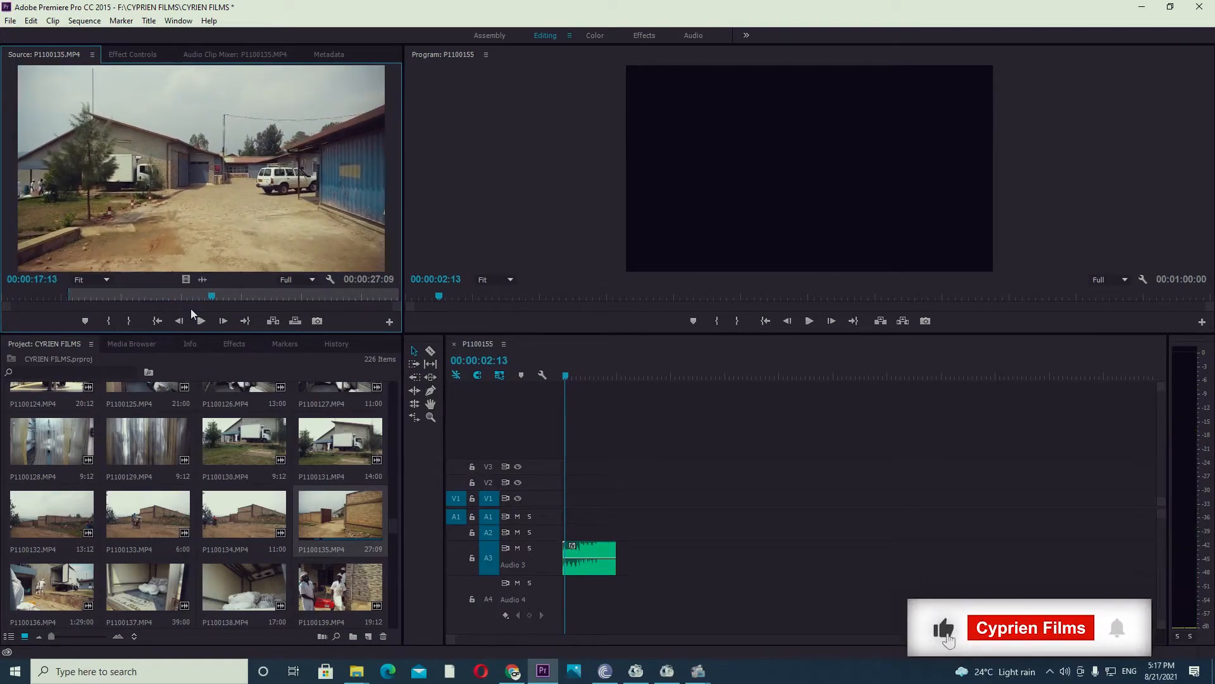
key("space")
key("space")
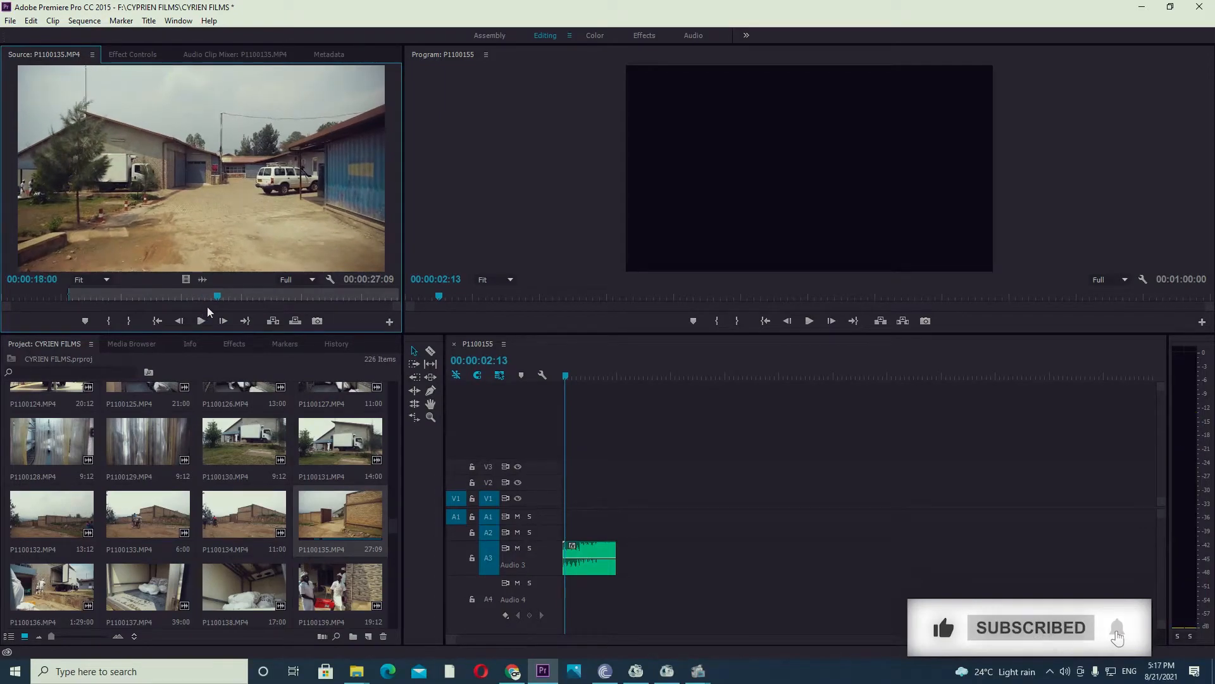
left_click(129, 321)
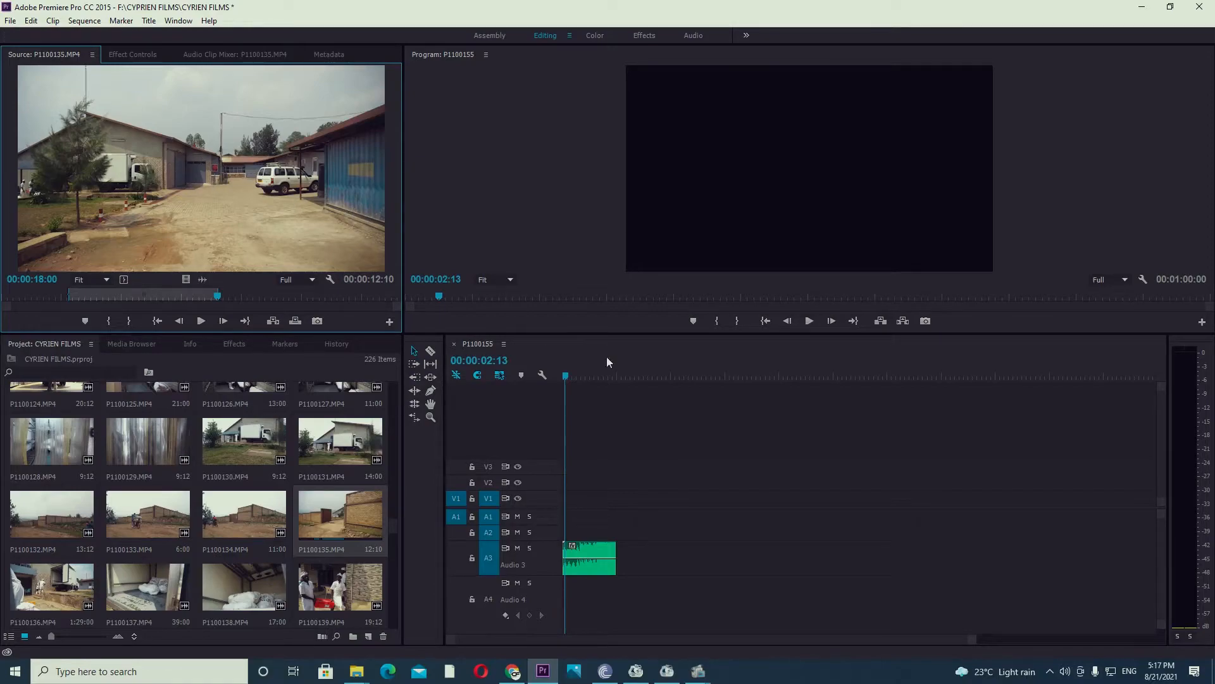
left_click_drag(606, 356, 567, 500)
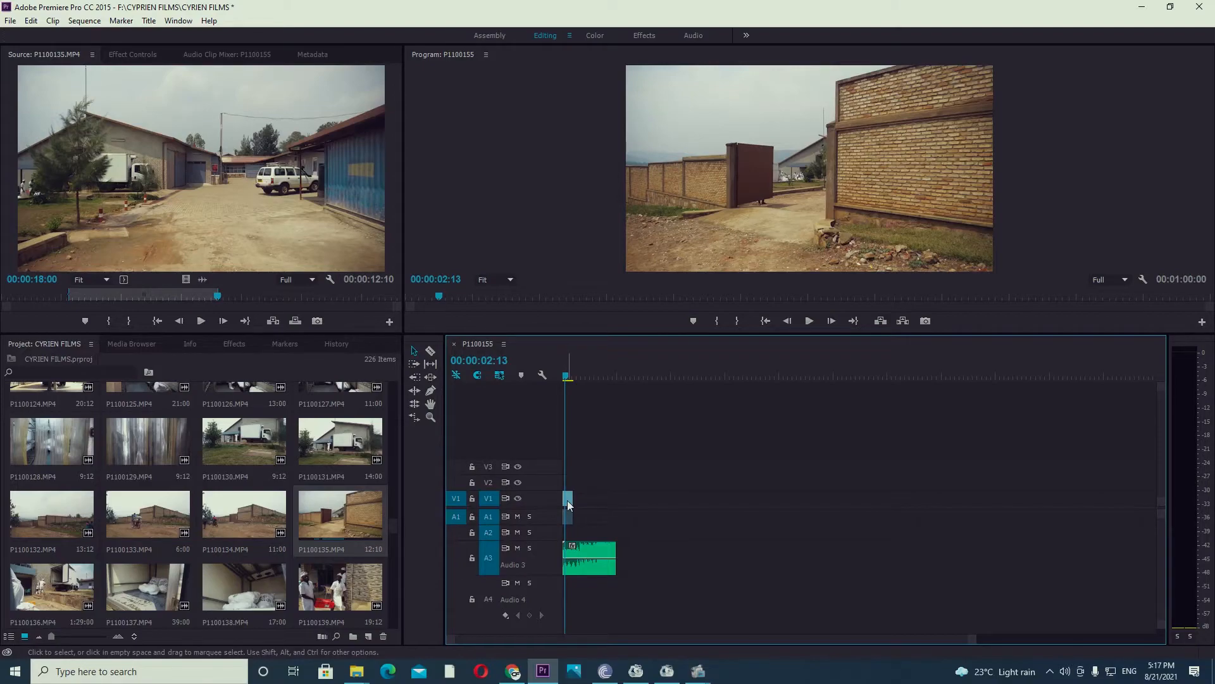
left_click(569, 500)
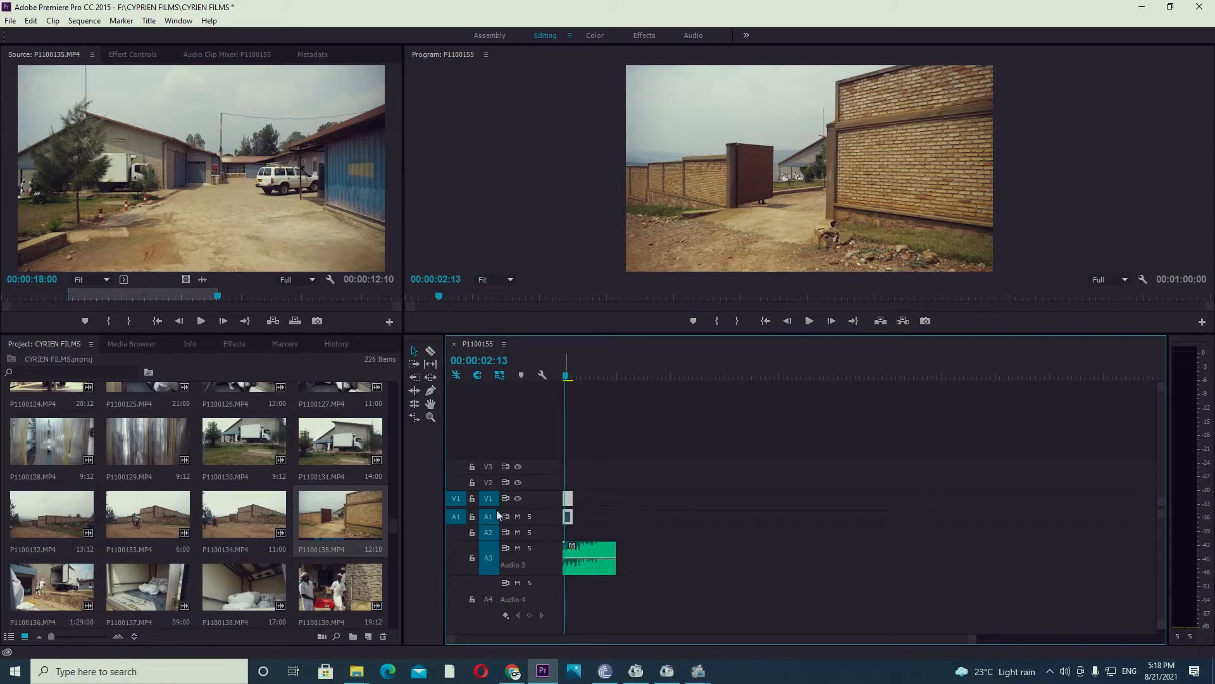
Review the placed P1100135.MP4 clip with the music by playing it from the sequence start, stopping at 00:00:06:04.
left_click_drag(576, 375, 541, 402)
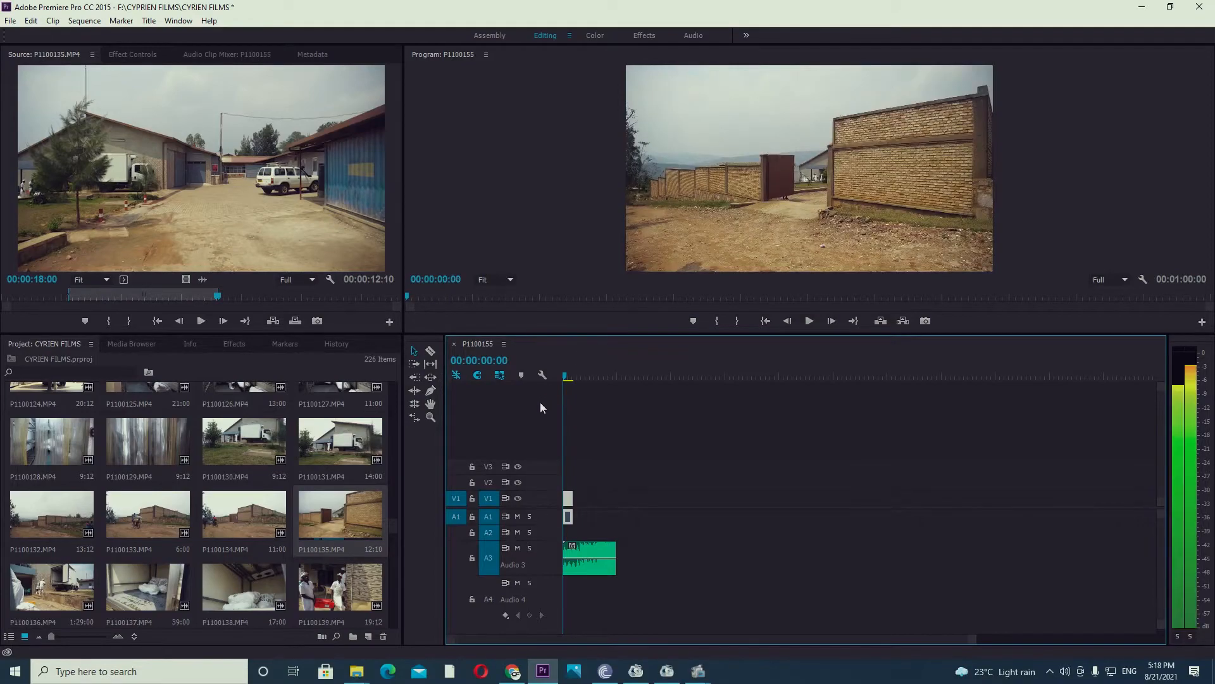
key("space")
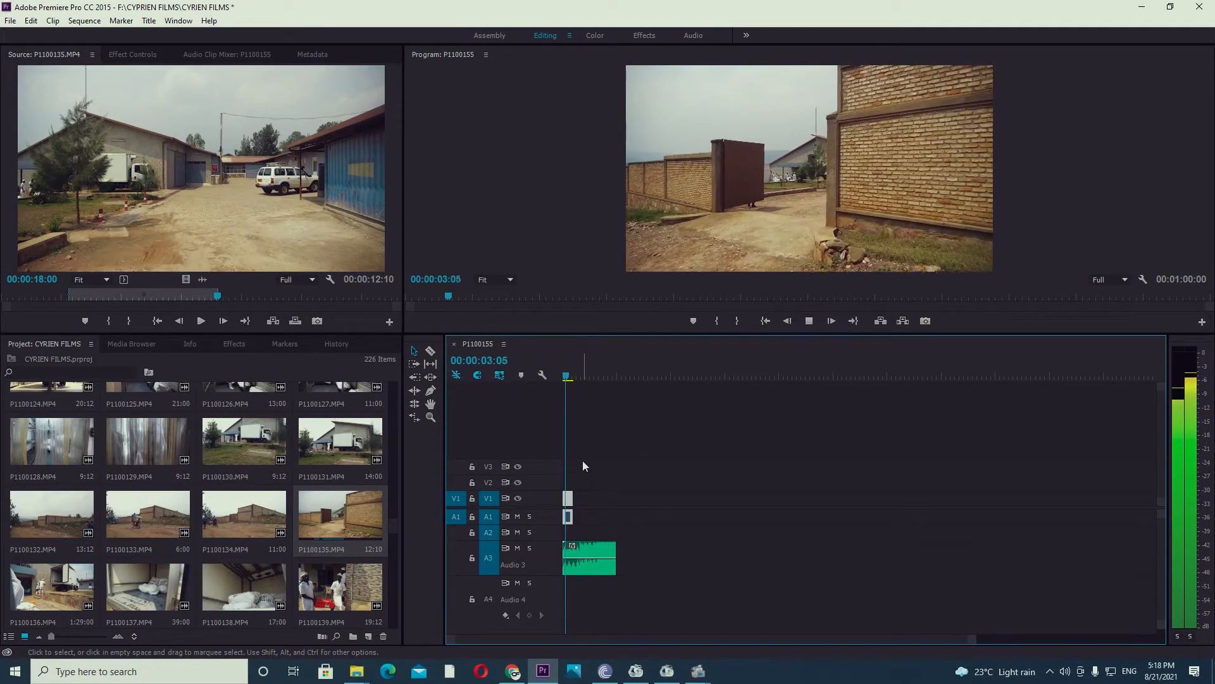
key("equal")
key("equal")
key("equal")
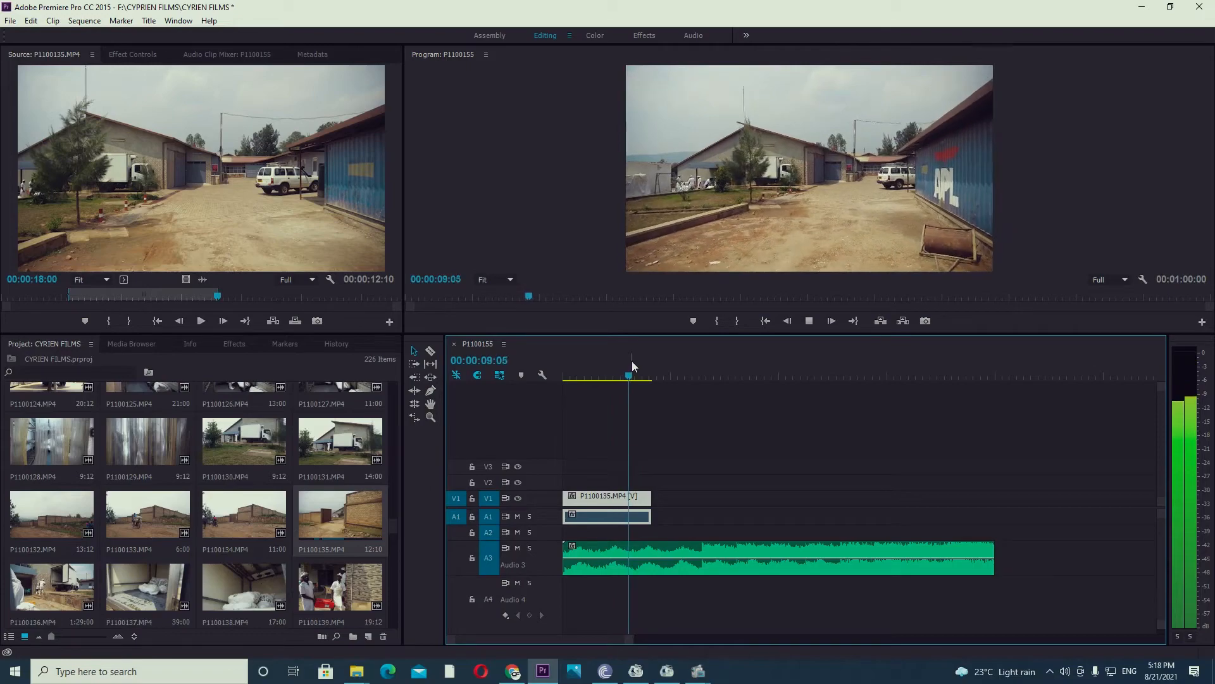
key("space")
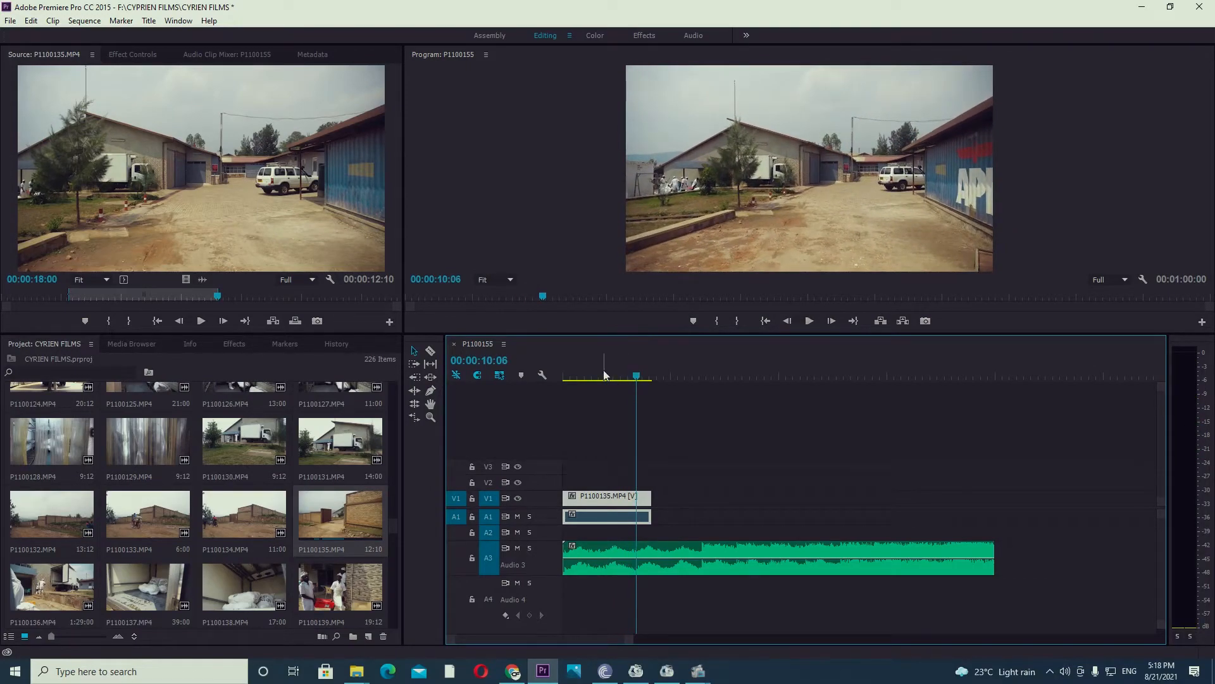
left_click_drag(637, 376, 579, 432)
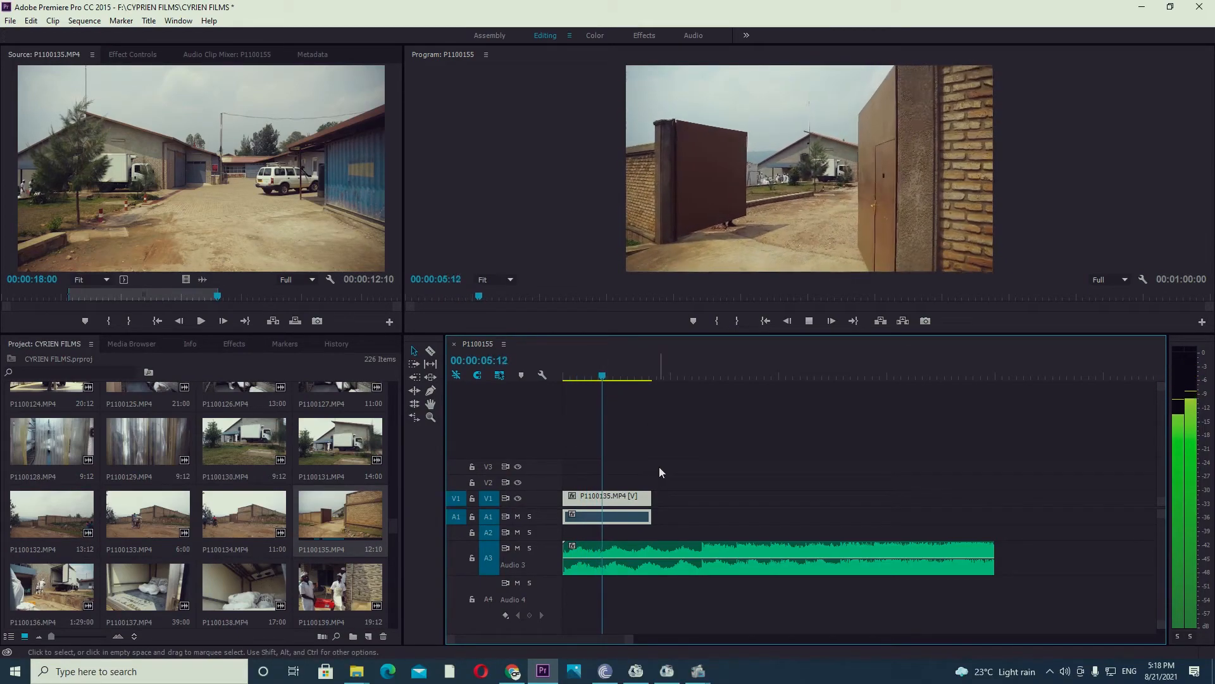
key("space")
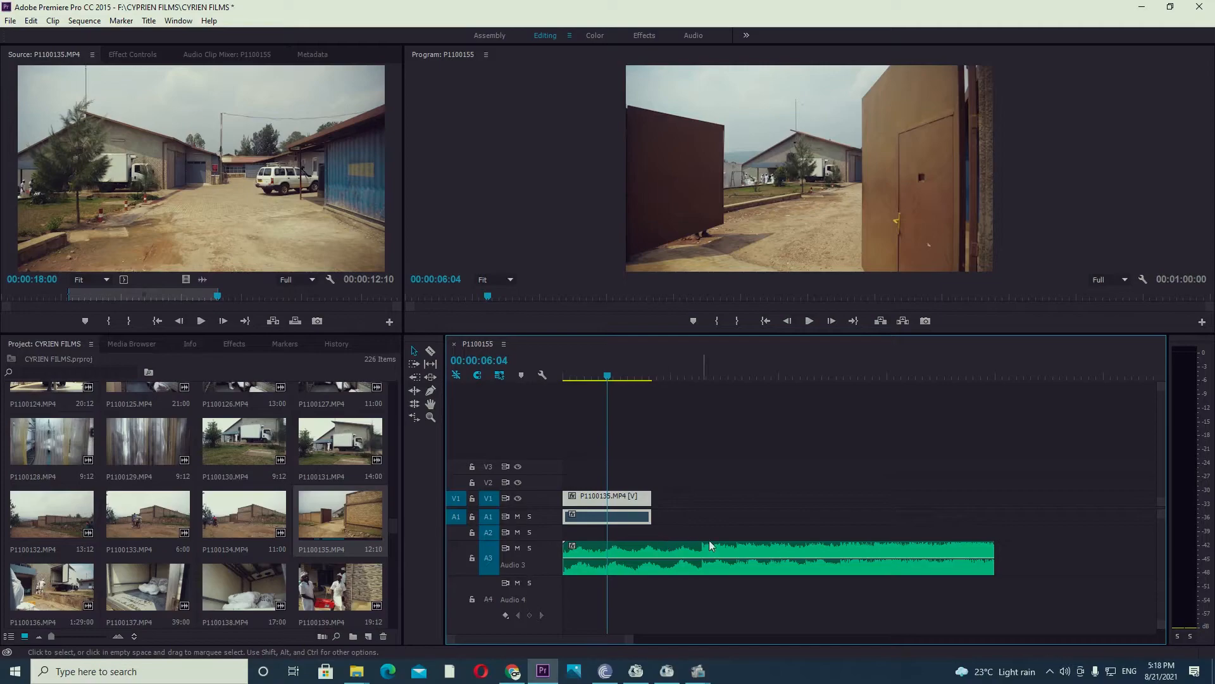
Split the P1100135.MP4 clip on V1 and A1 at 00:00:06:04 with the Razor tool.
key("c")
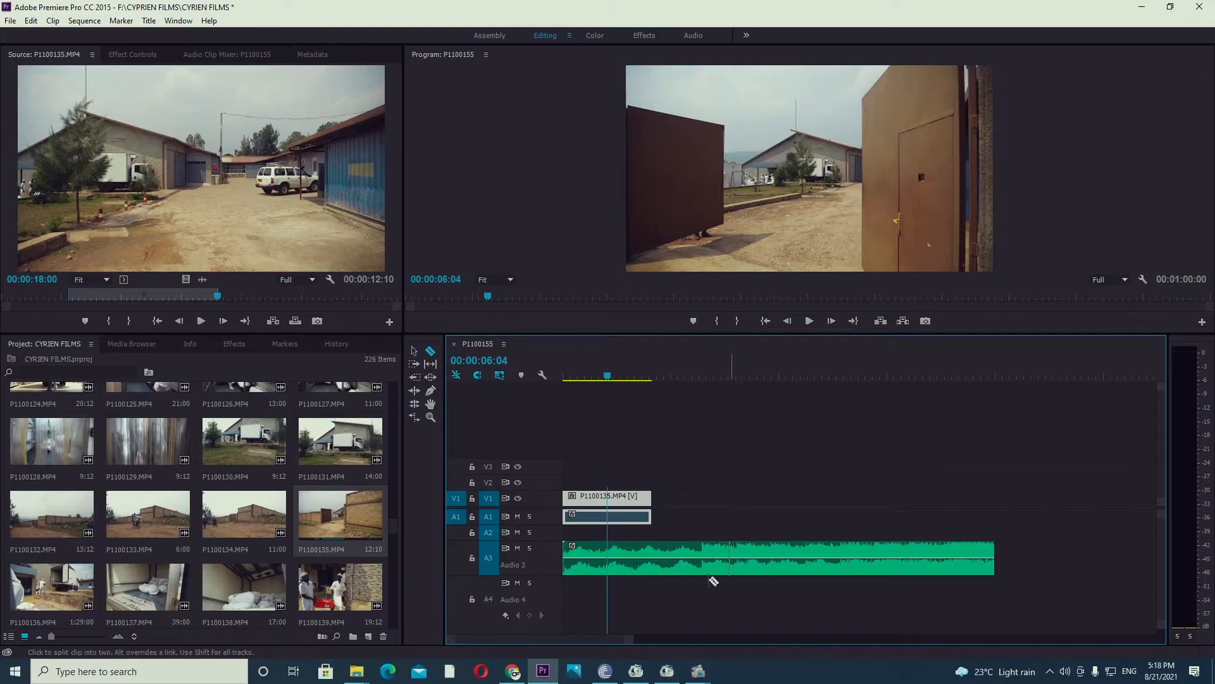
left_click(610, 515)
key("equal")
key("equal")
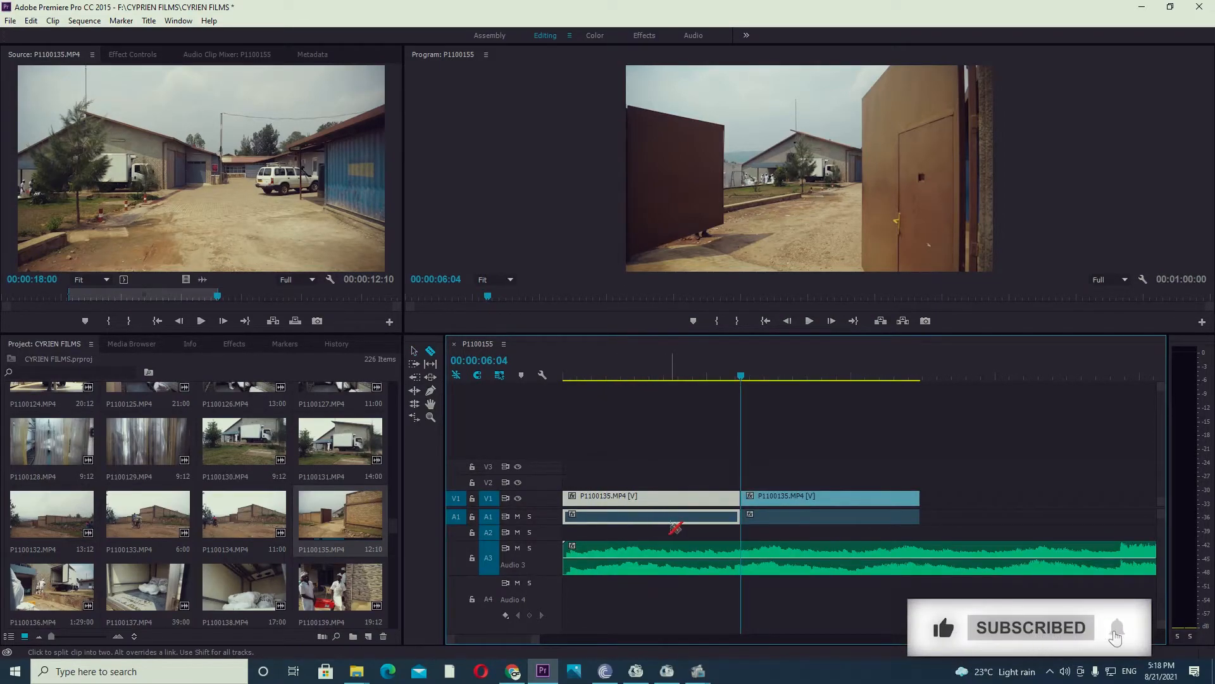
Speed up the second part of P1100135.MP4 by shortening it from its end with the Rate Stretch tool.
left_click_drag(740, 375, 917, 378)
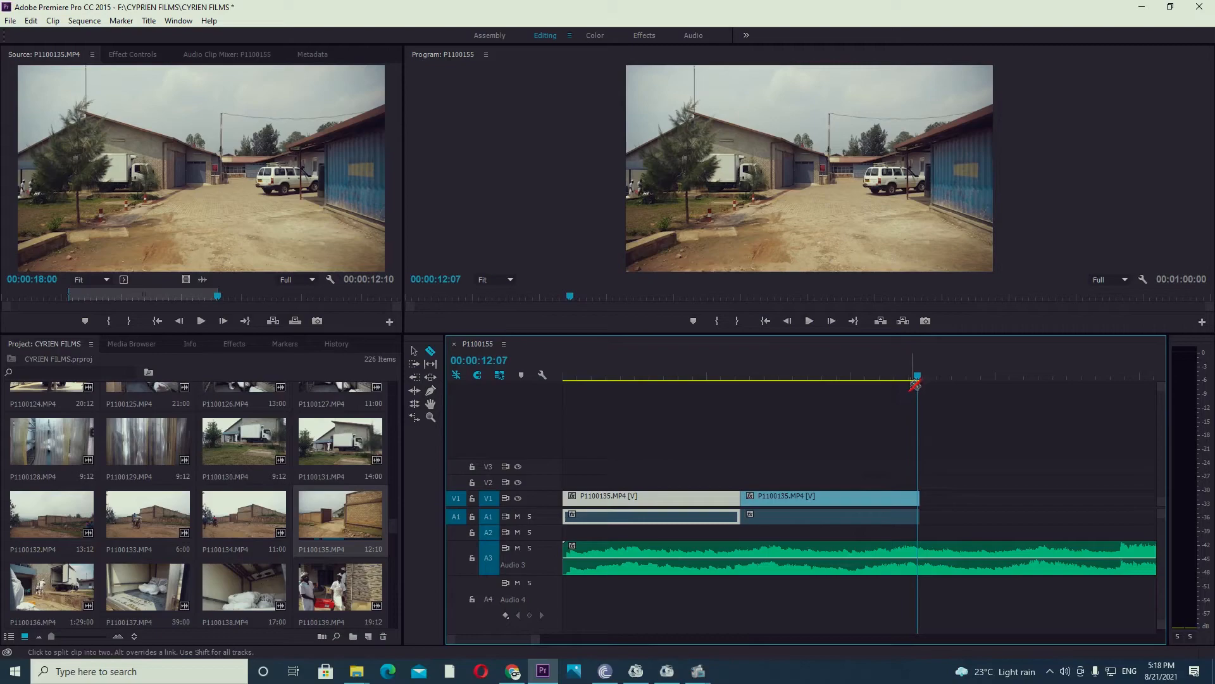
key("v")
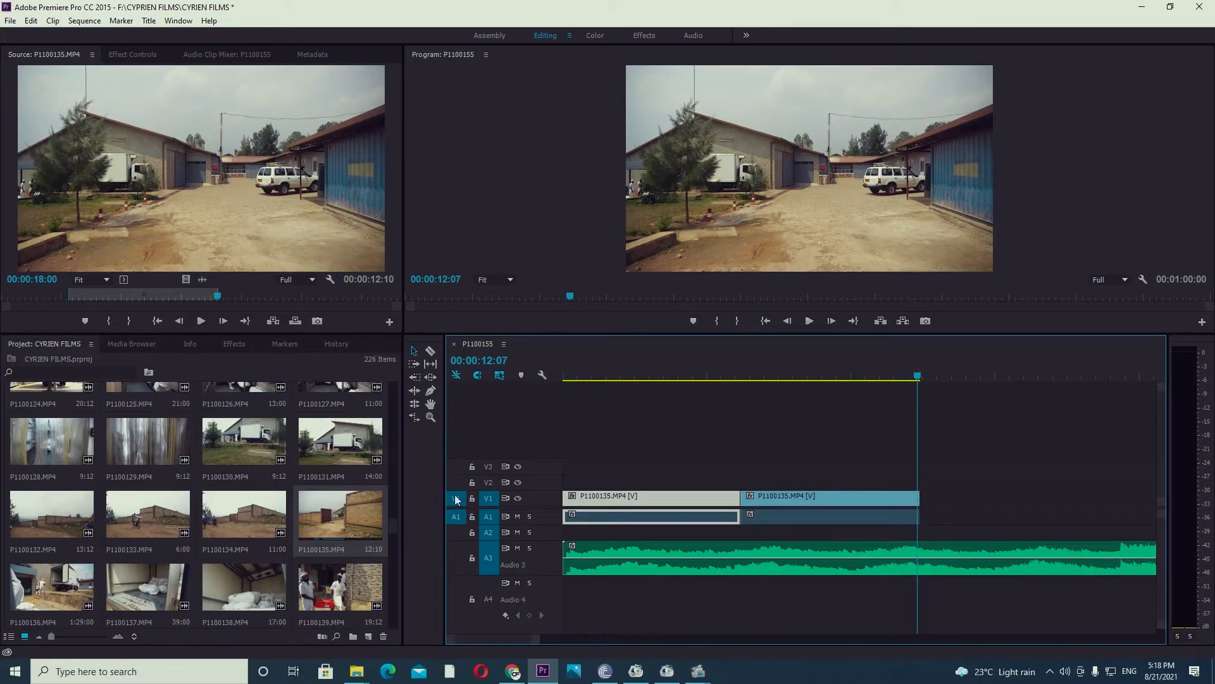
left_click(415, 420)
left_click(416, 420)
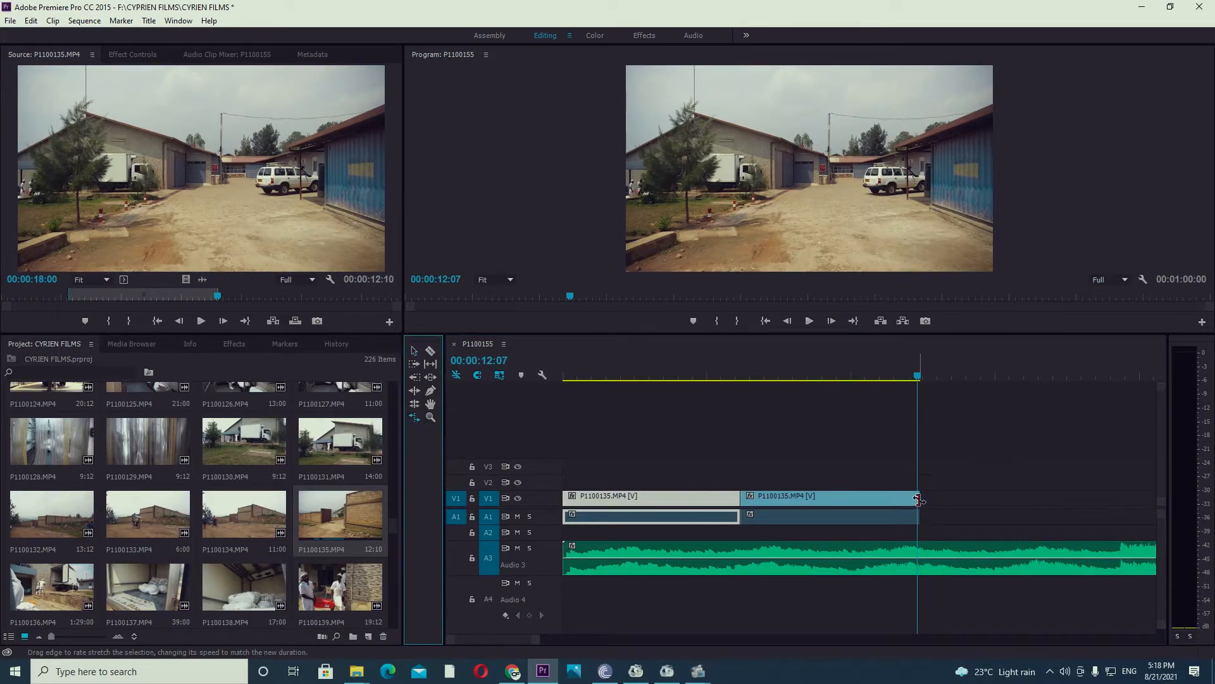
left_click_drag(918, 499, 780, 500)
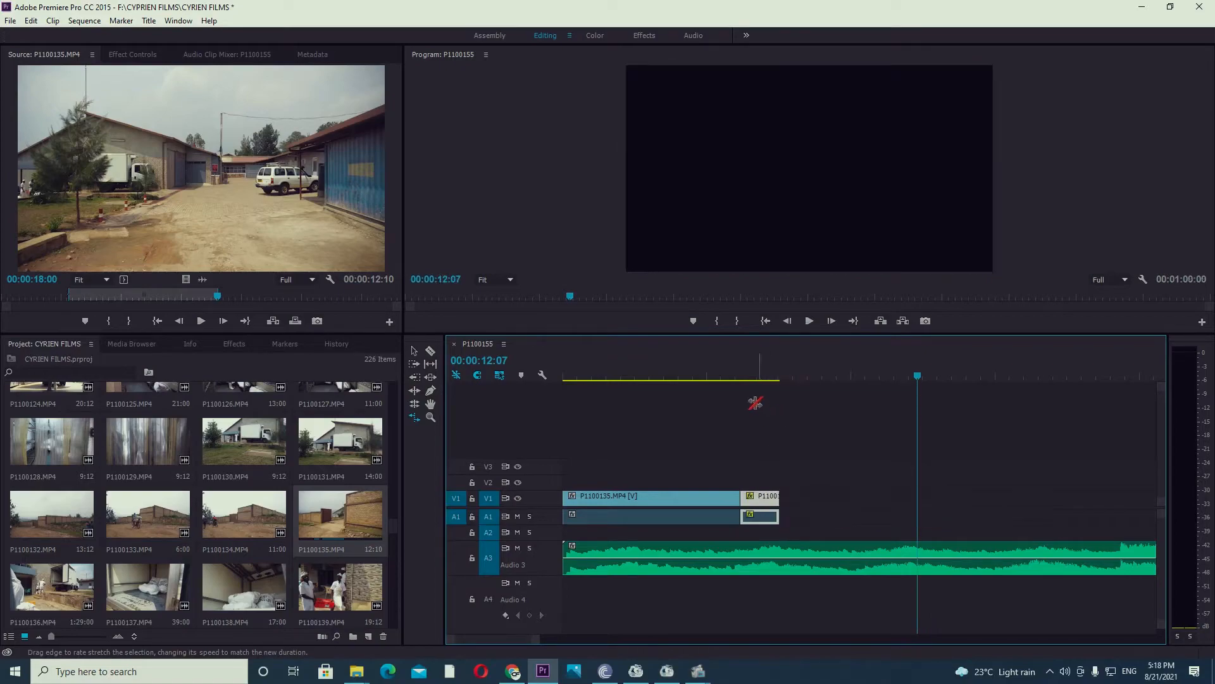
Preview the sped-up part and rate stretch it further so that it ends at about 00:00:06:23.
left_click(741, 376)
key("space")
left_click(728, 376)
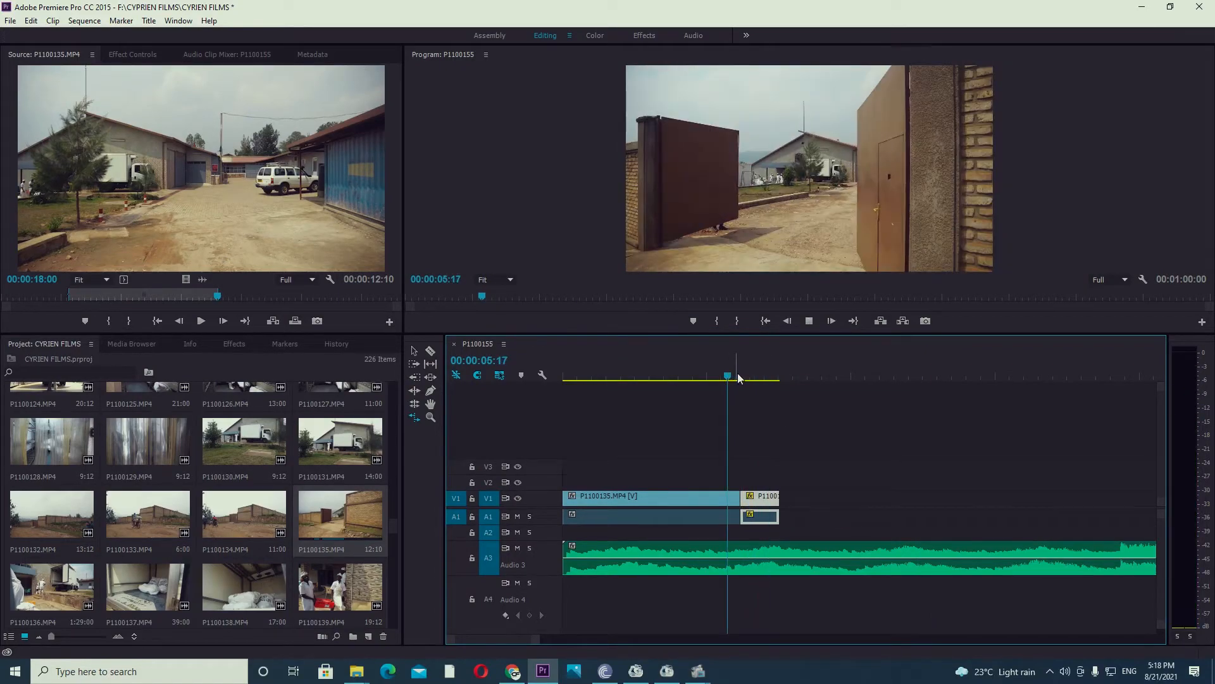
key("space")
left_click_drag(779, 500, 762, 499)
Replay the transition across the 00:00:06:04 cut to check the faster speed of the clip's second part.
left_click(737, 378)
key("space")
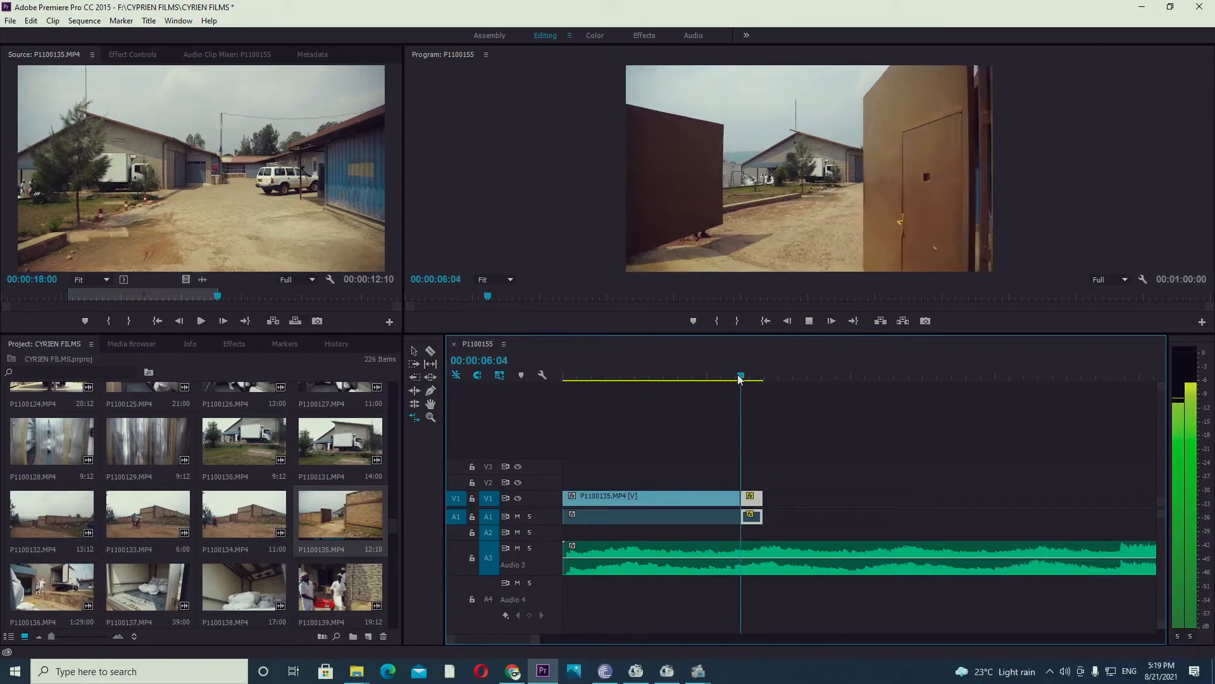
left_click(735, 379)
key("space")
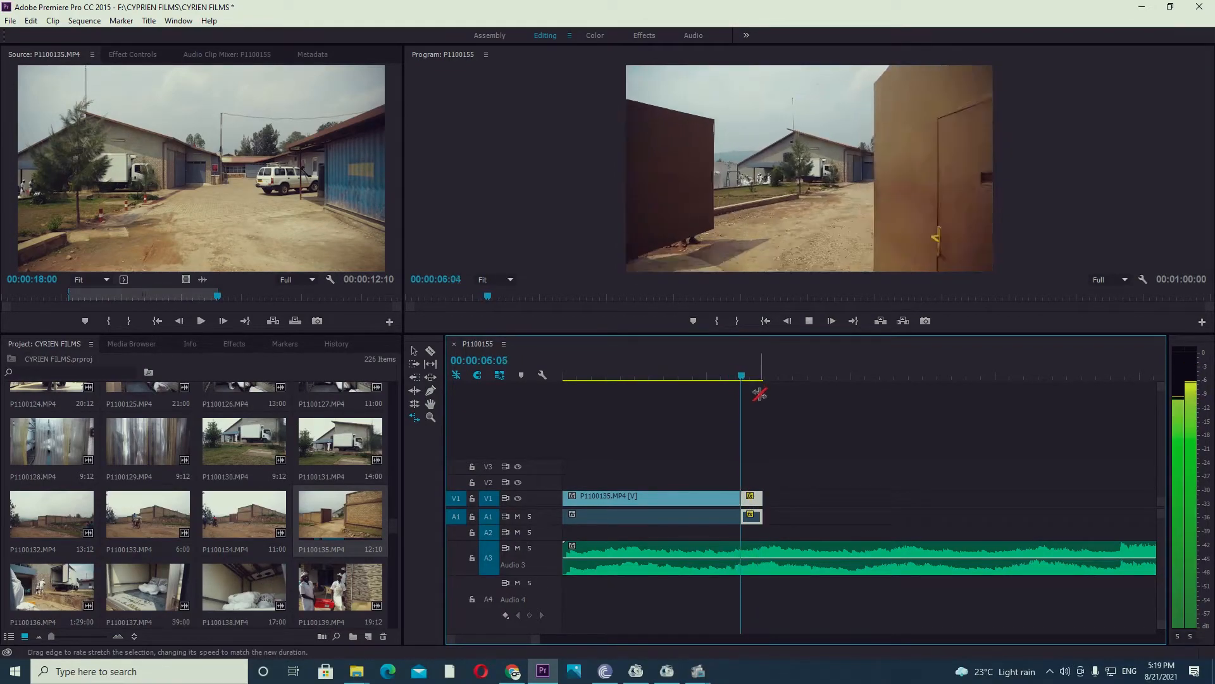
key("space")
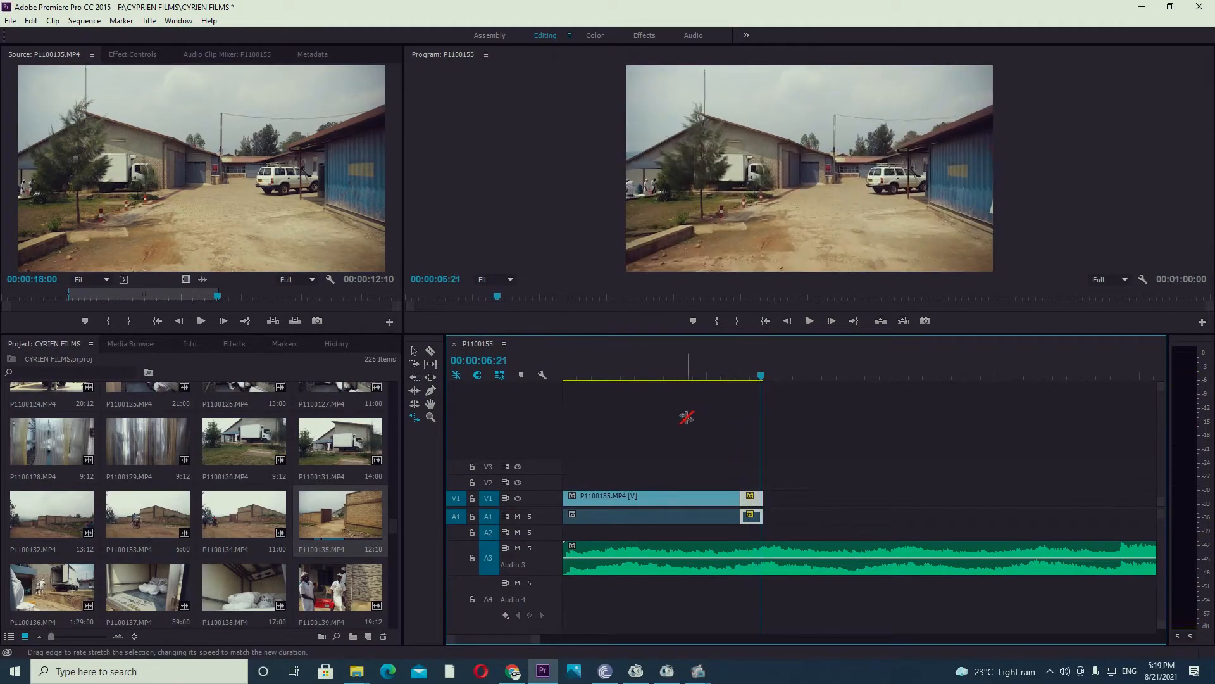
left_click(752, 378)
key("space")
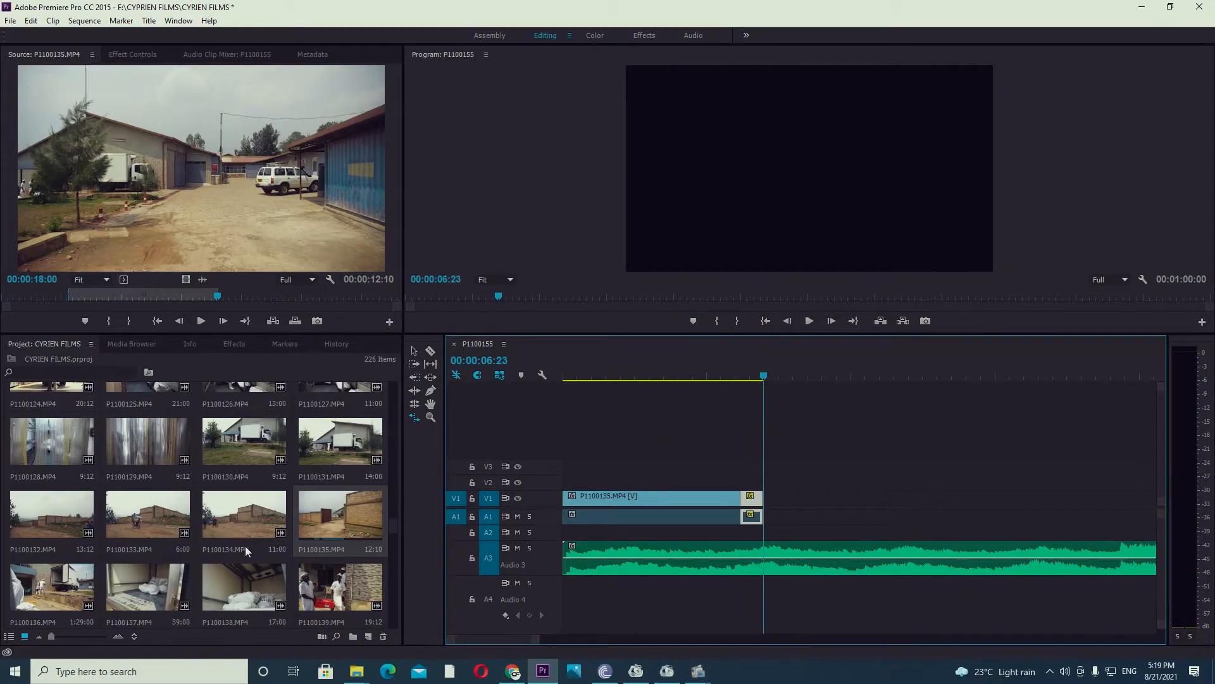
Find P1100112.MP4 in the project and place it on V1 and A1 directly after P1100135.MP4, at 00:00:06:23.
left_click_drag(393, 526, 404, 619)
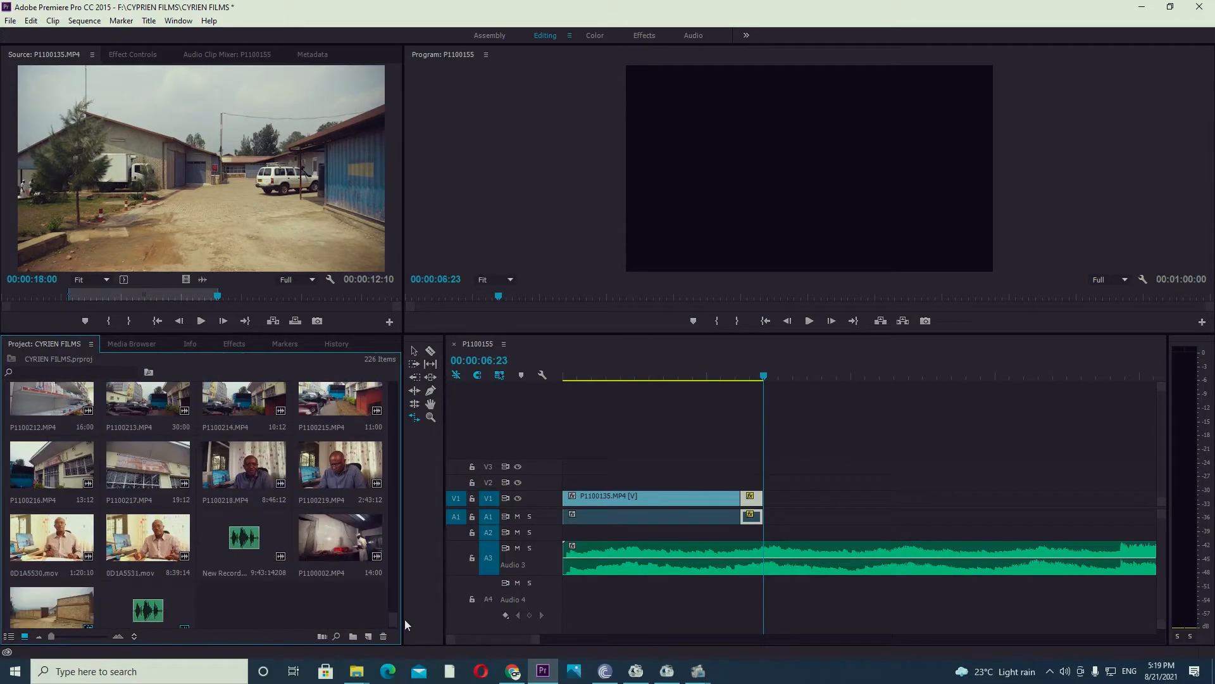
scroll(288, 573, "up", 18)
scroll(293, 567, "up", 2)
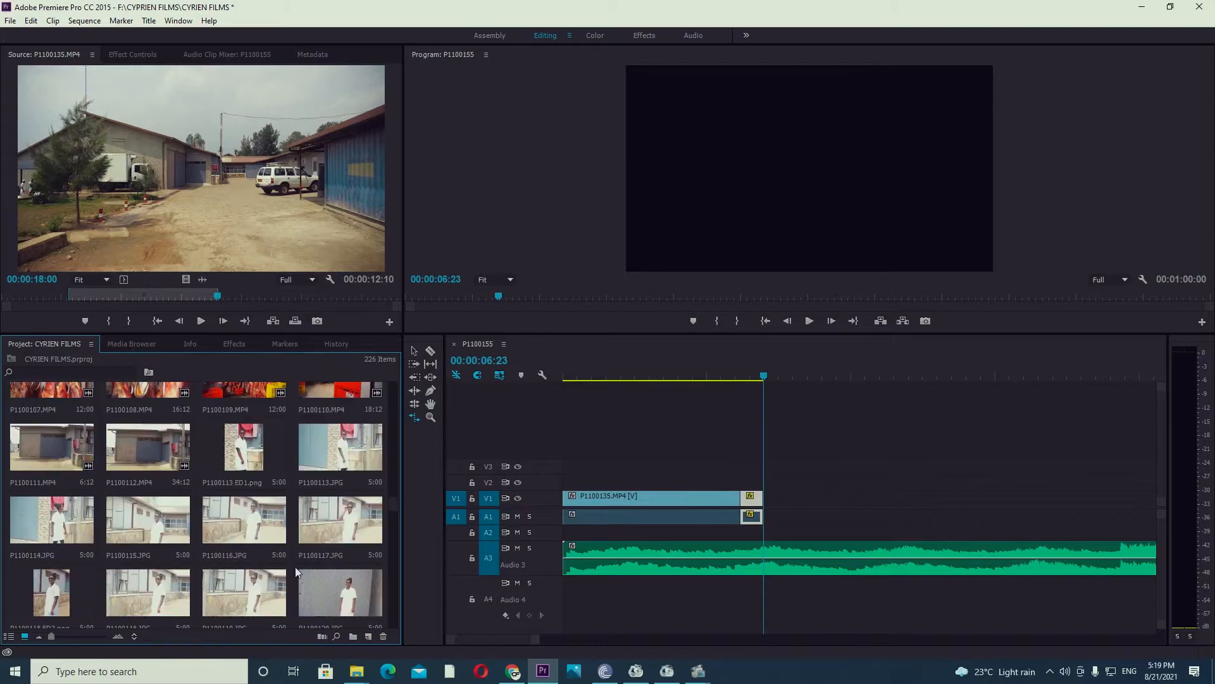
double_click(148, 446)
left_click_drag(193, 268, 770, 505)
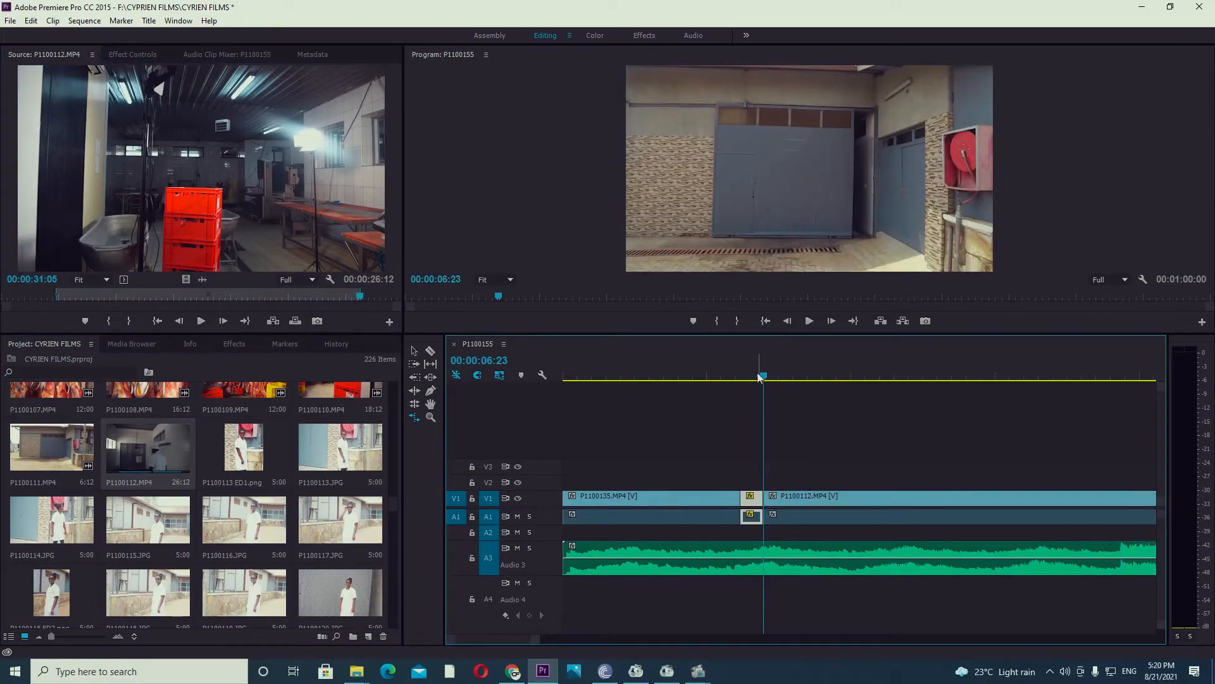
Play the beginning of P1100112.MP4 in the sequence and split the clip at 00:00:11:03 with the Razor tool.
left_click(759, 375)
key("space")
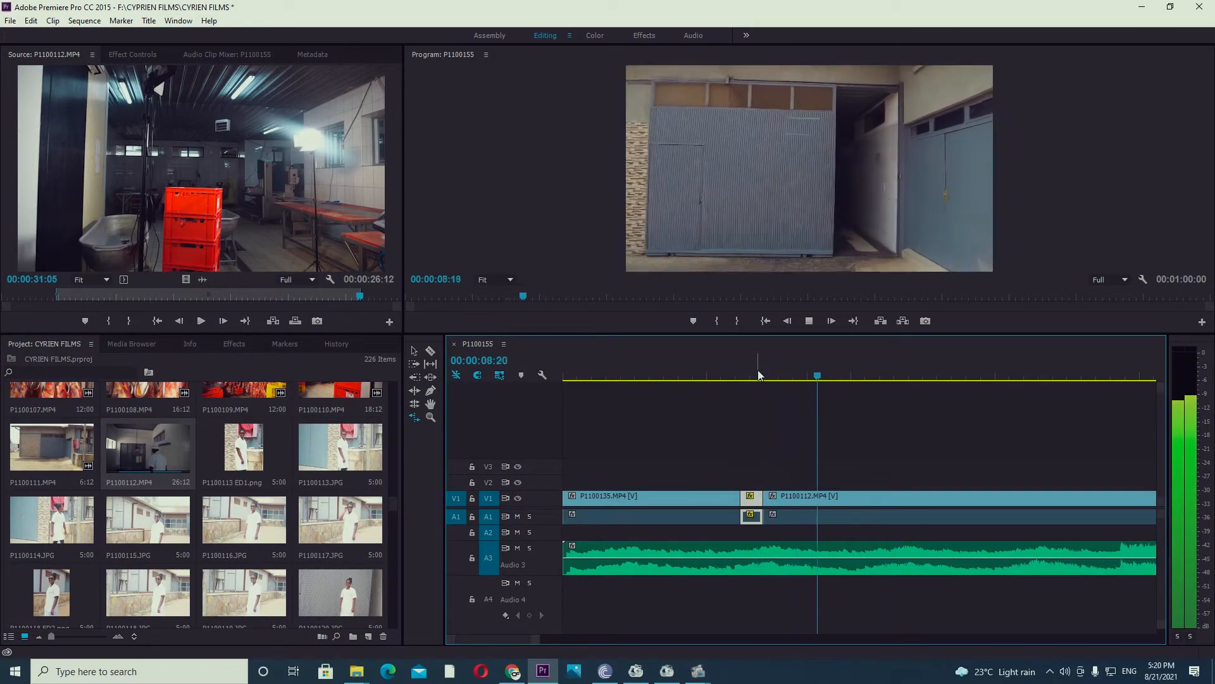
key("space")
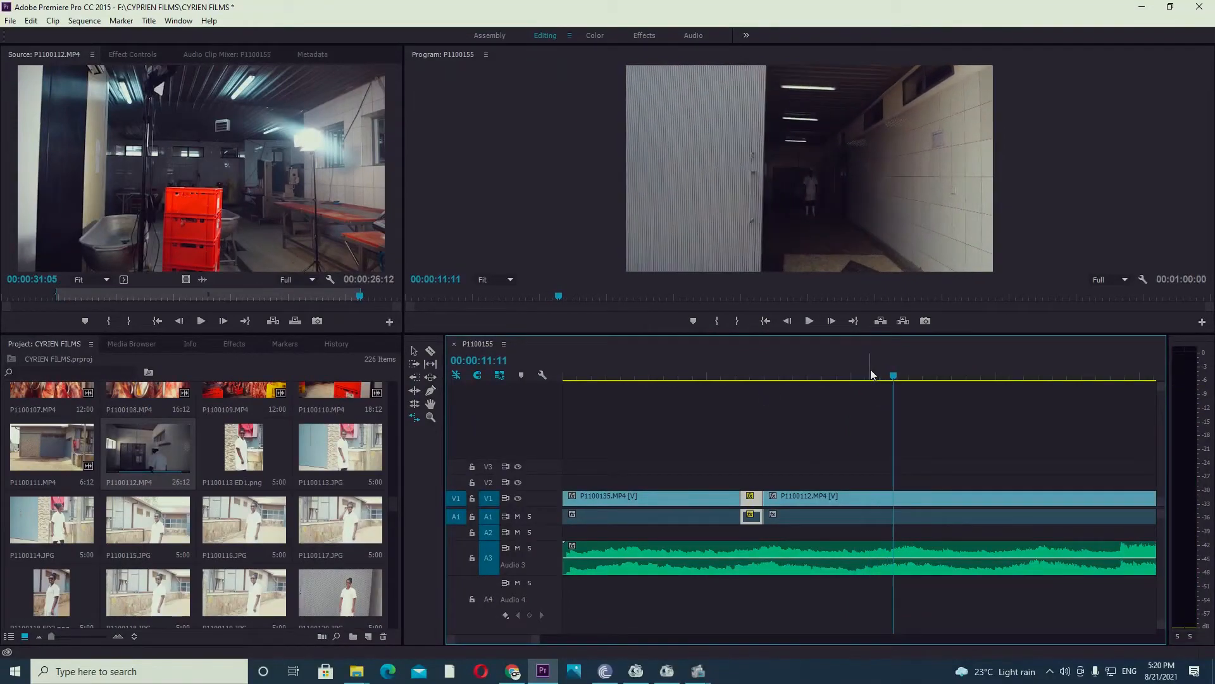
key("c")
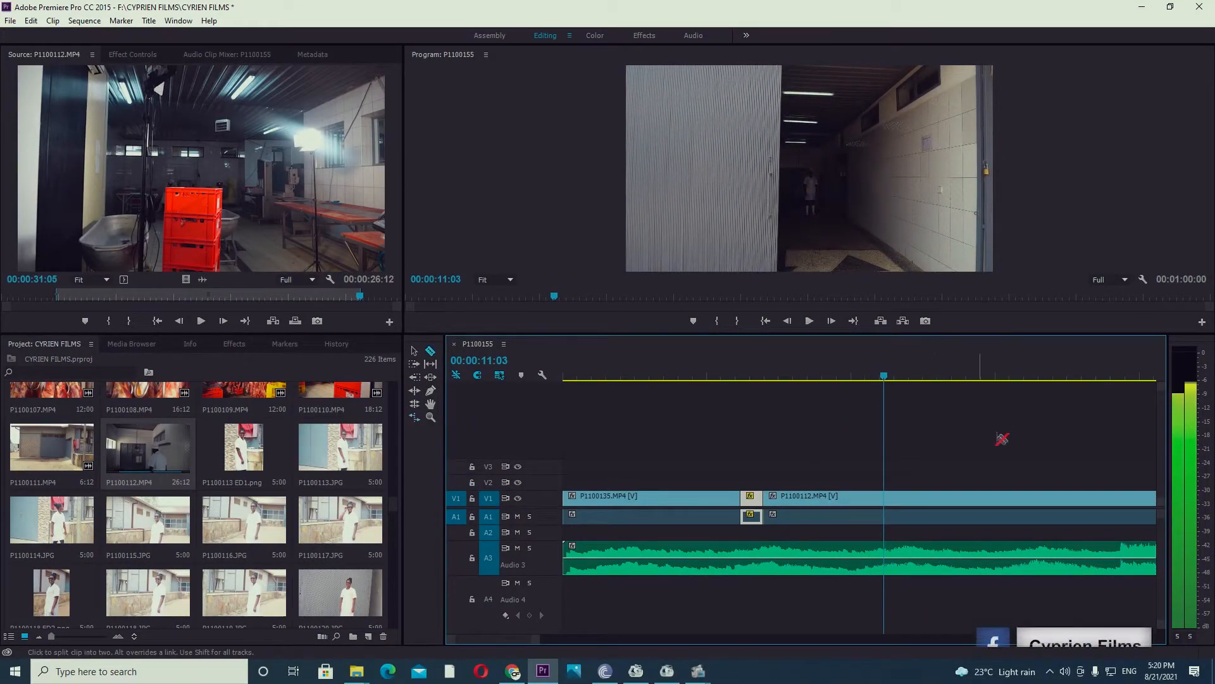
left_click(884, 498)
Split P1100112.MP4 again at 00:00:14:08 with the Razor tool.
left_click(946, 376)
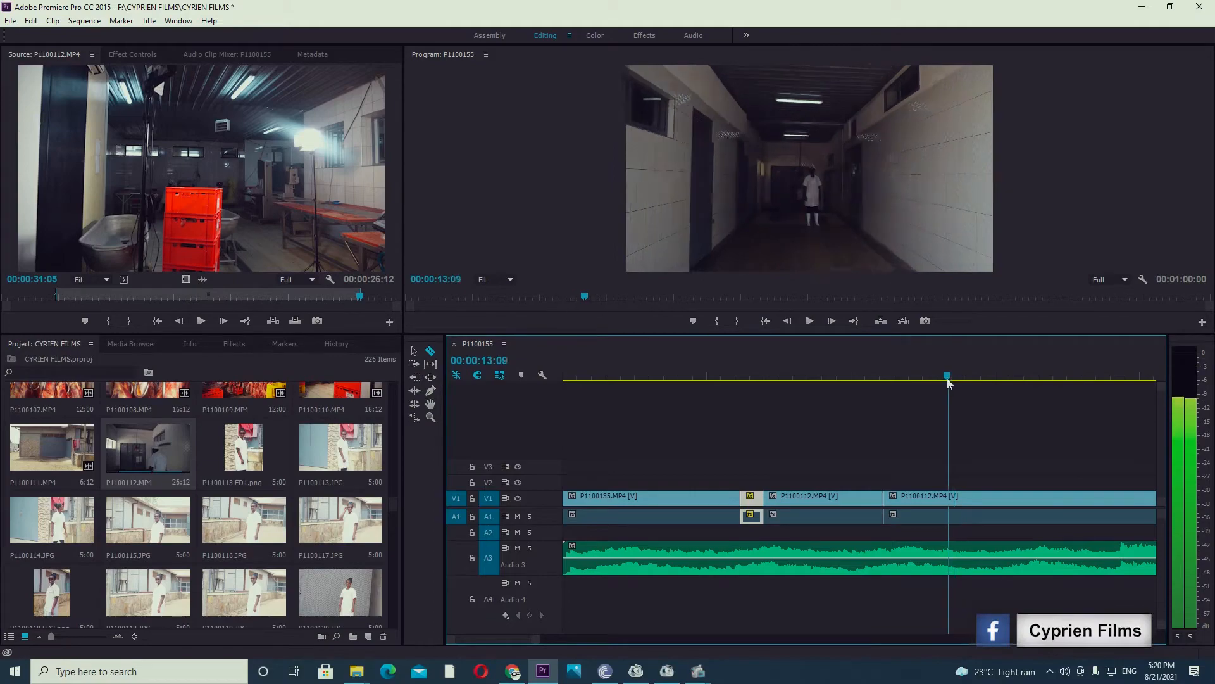
left_click_drag(948, 376, 976, 380)
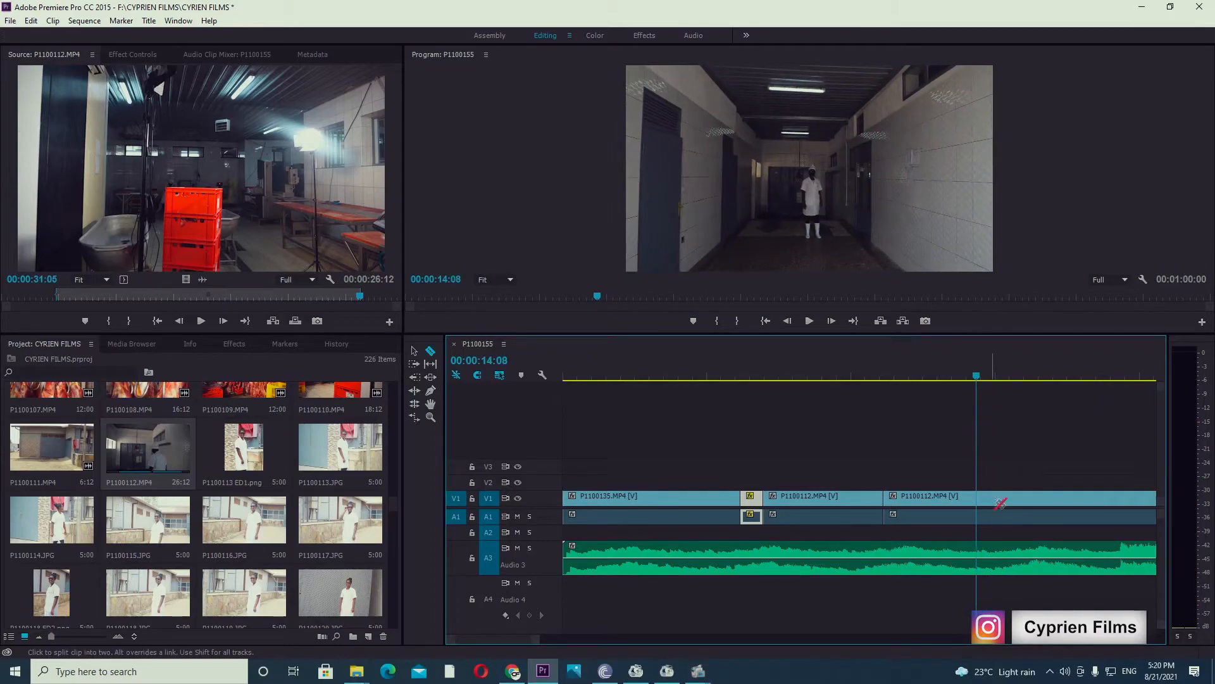
left_click(976, 500)
key("v")
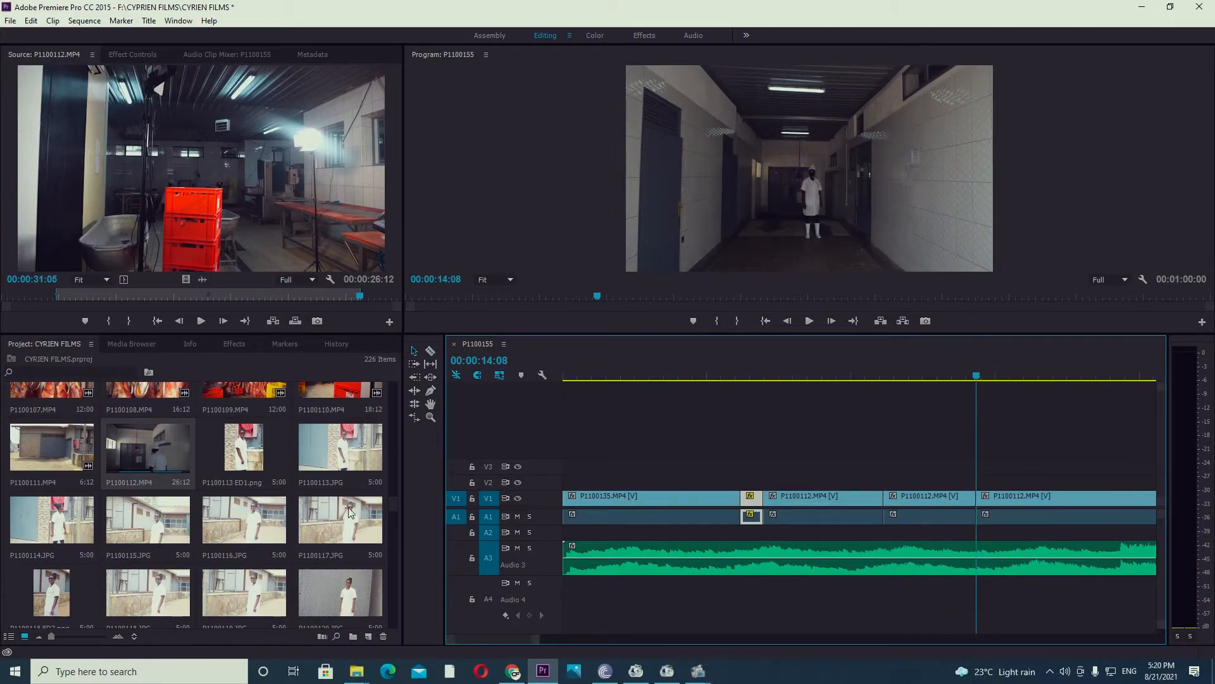
Speed up the middle part of P1100112.MP4 by shortening its end with the Rate Stretch tool, and close the gap behind it.
left_click(415, 417)
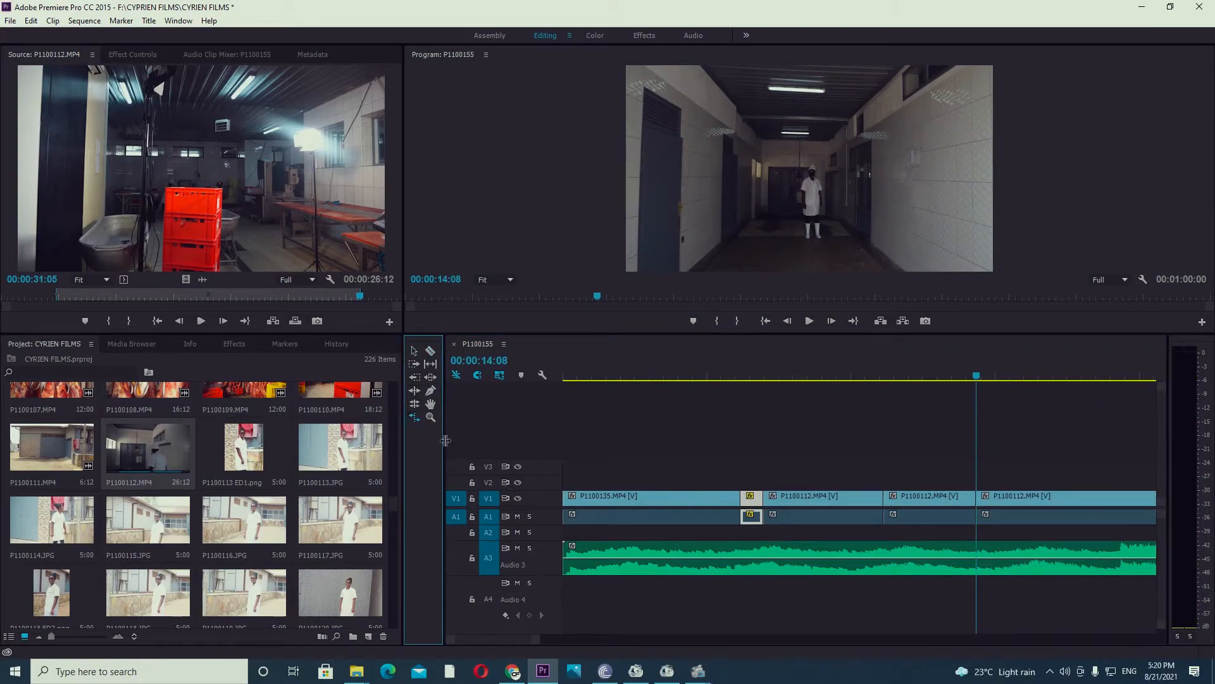
left_click_drag(972, 498, 910, 499)
key("Delete")
Preview the sped-up middle part of P1100112.MP4, rate stretch it even shorter, and close the remaining gap.
left_click(841, 379)
key("space")
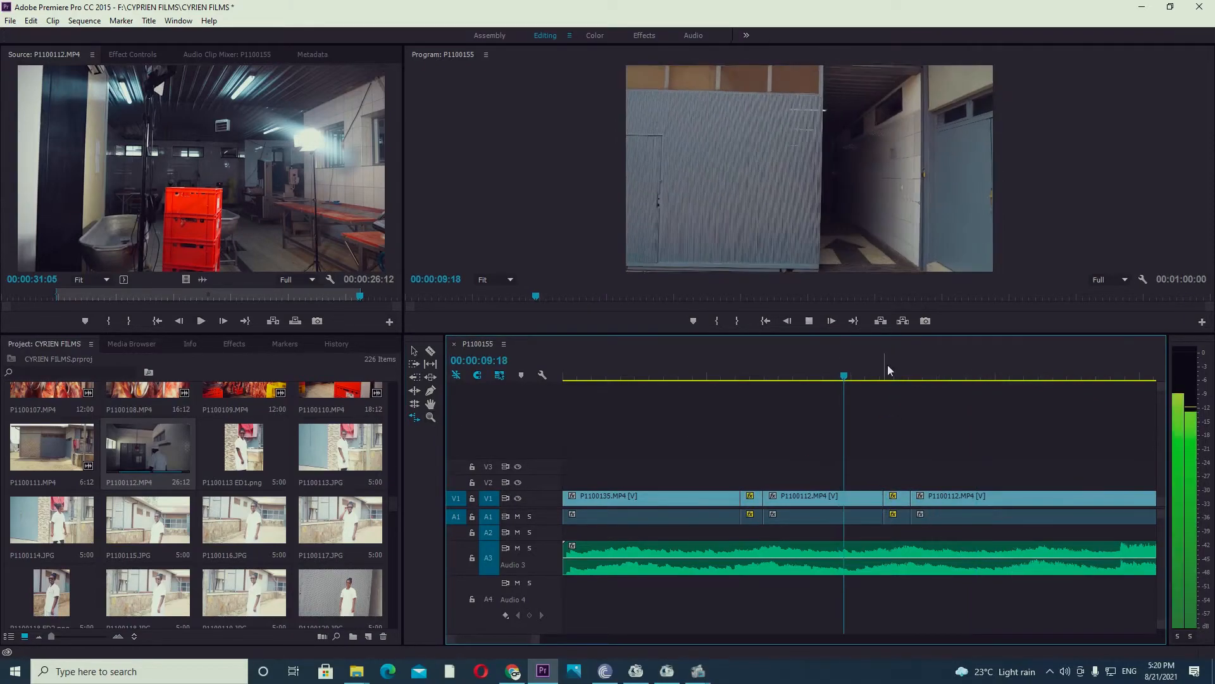
key("space")
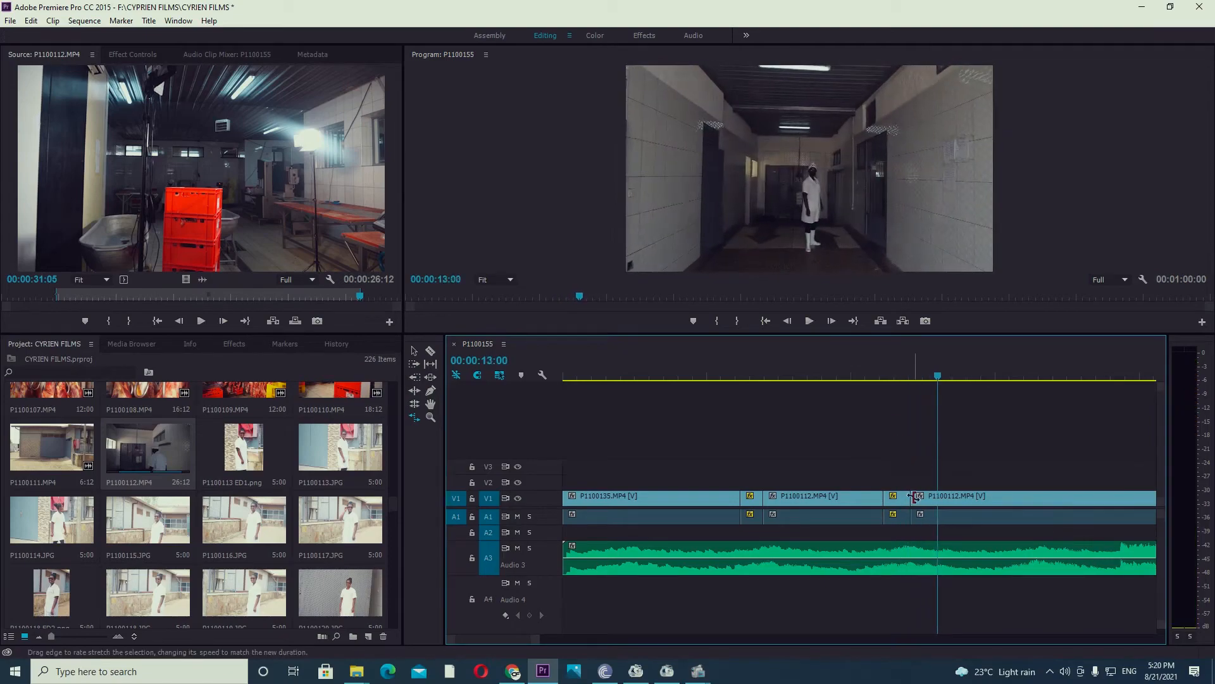
left_click_drag(909, 499, 898, 510)
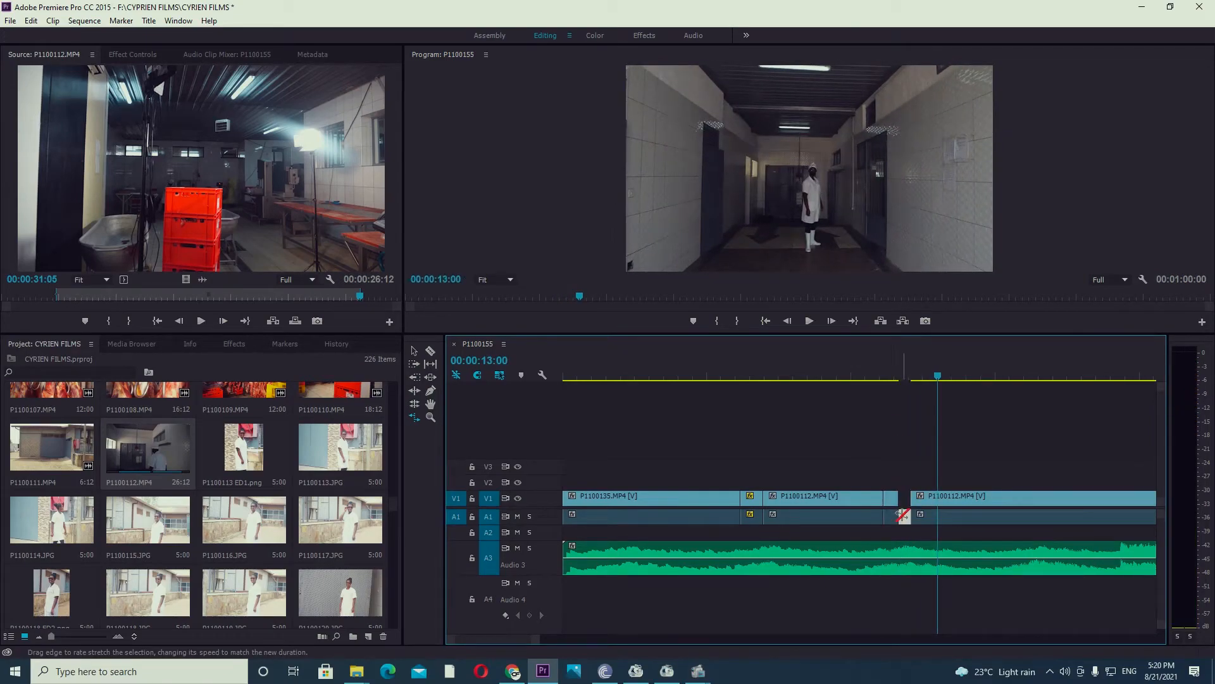
Play through the sped-up part and the rest of P1100112.MP4, and split the clip at 00:00:18:14 with the Razor tool.
left_click(859, 377)
key("space")
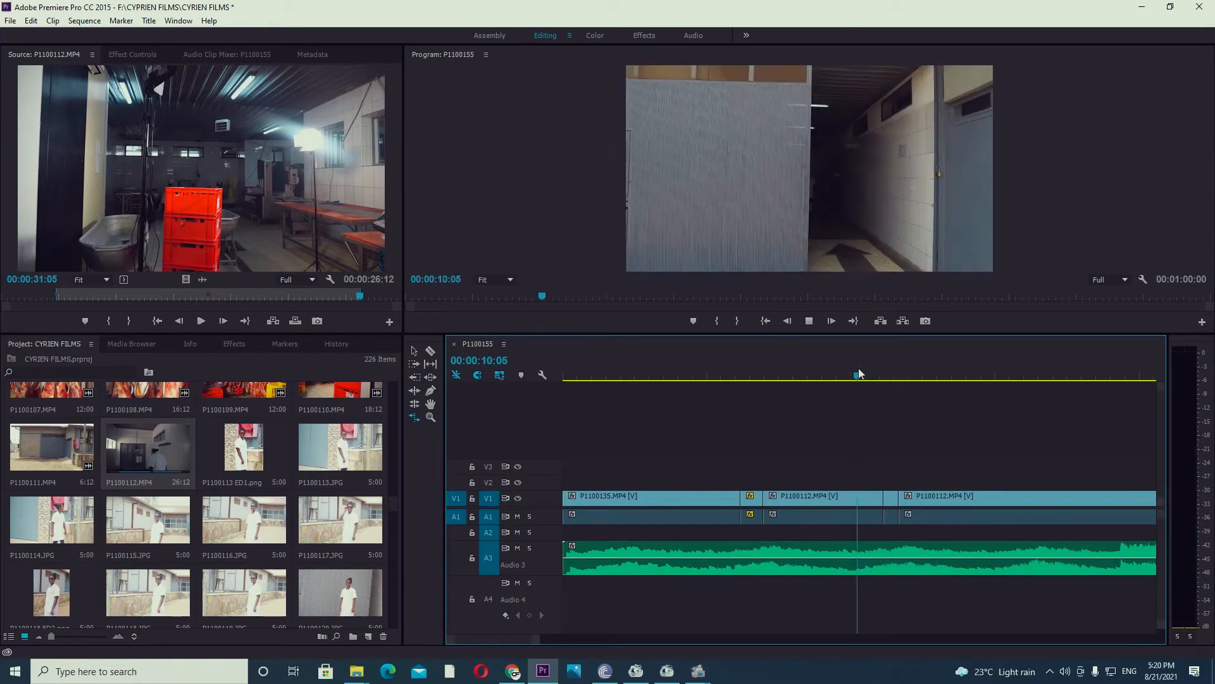
key("minus")
key("minus")
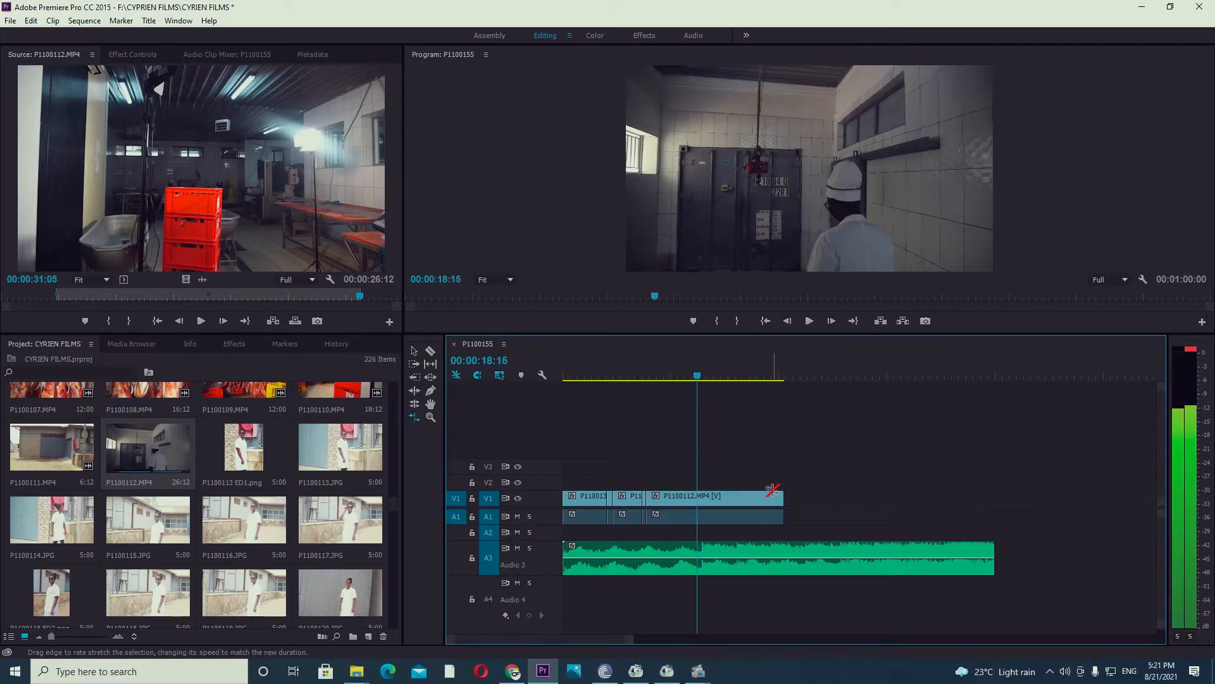
key("space")
key("c")
left_click(702, 513)
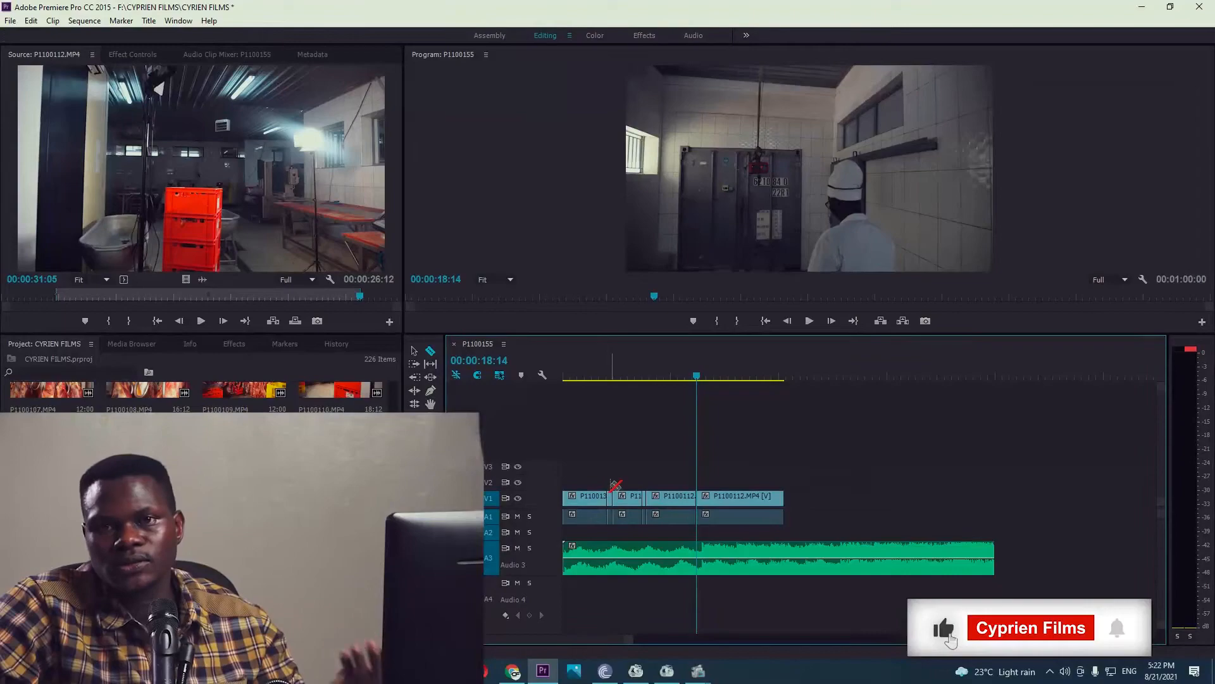
Shorten the part of P1100112.MP4 just before P1100109.MP4 from its end and delete the gap it leaves.
key("minus")
key("minus")
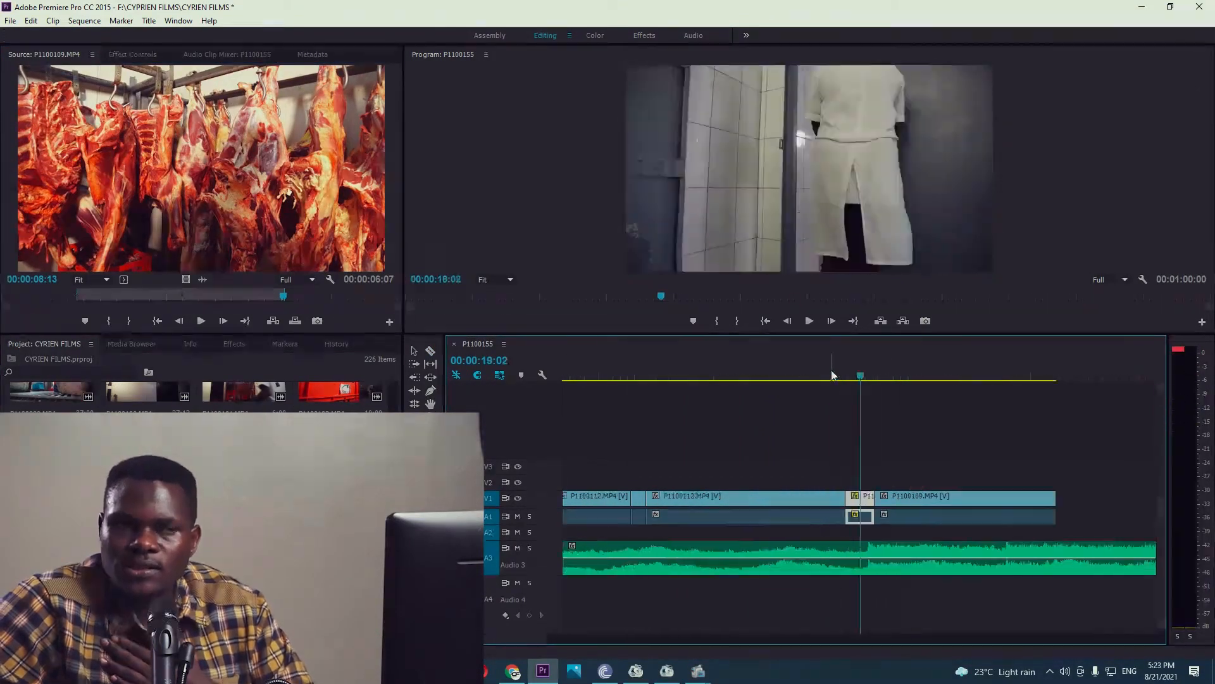
key("equal")
left_click_drag(860, 375, 874, 376)
left_click_drag(888, 515, 875, 515)
left_click(881, 500)
key("Delete")
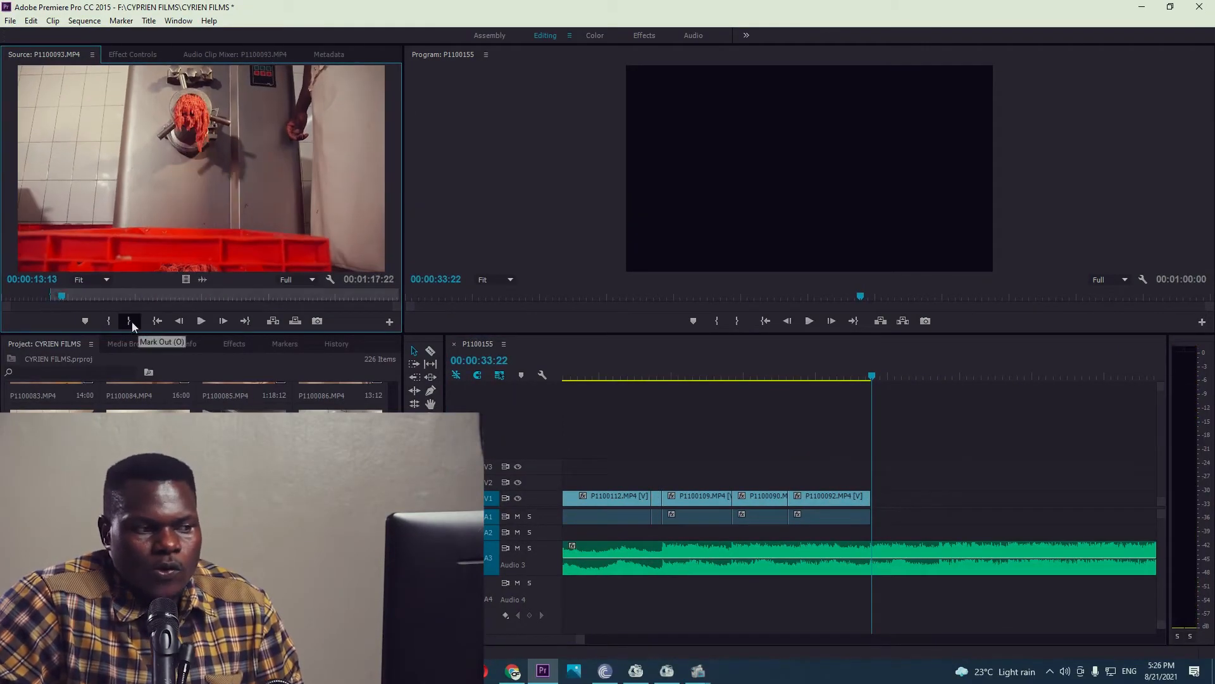
Insert a 00:00:02:12 excerpt of P1100093.MP4 at 00:00:33:22, followed by a second excerpt from further into the same source clip.
key("period")
left_click_drag(151, 291, 184, 301)
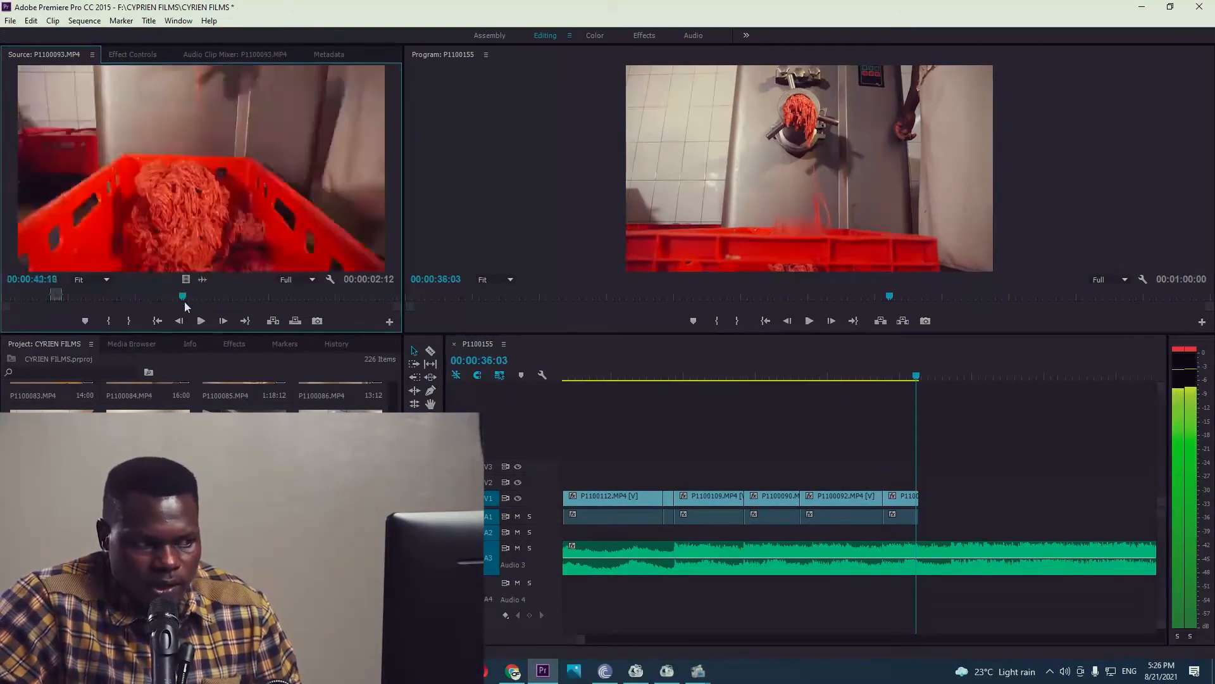
key("period")
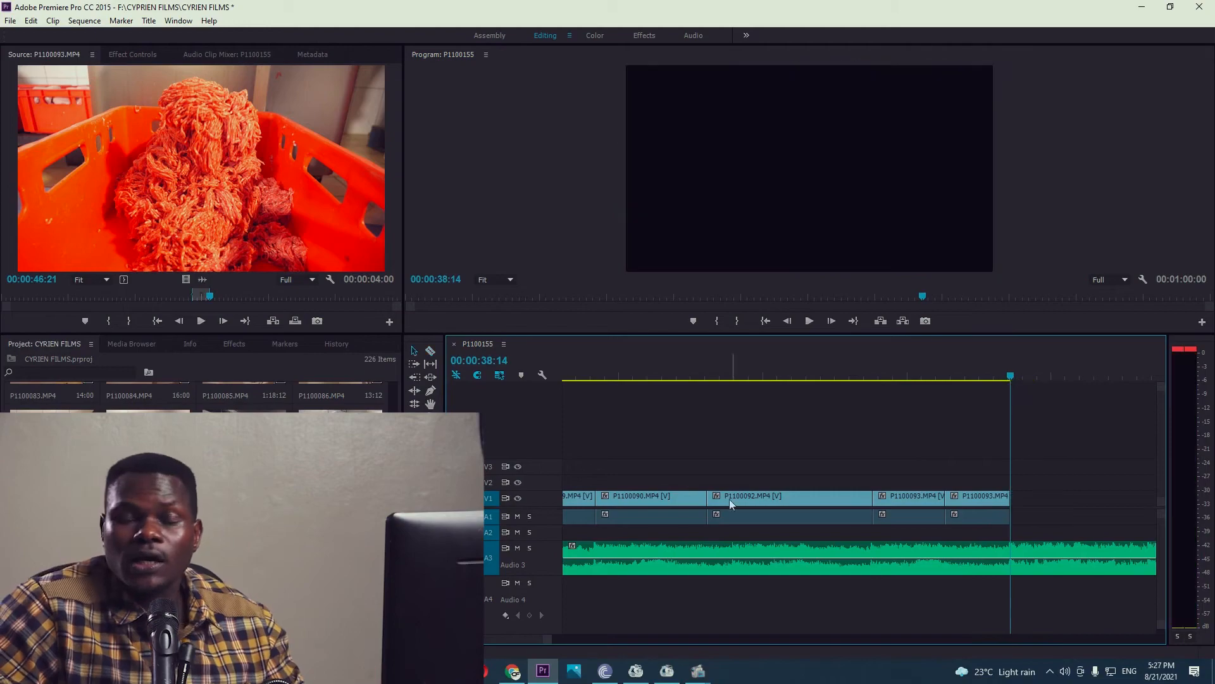
Mark a 00:00:02:06 excerpt from an earlier point of P1100093.MP4 and append it to the last clip on V1 and A1.
key("minus")
key("minus")
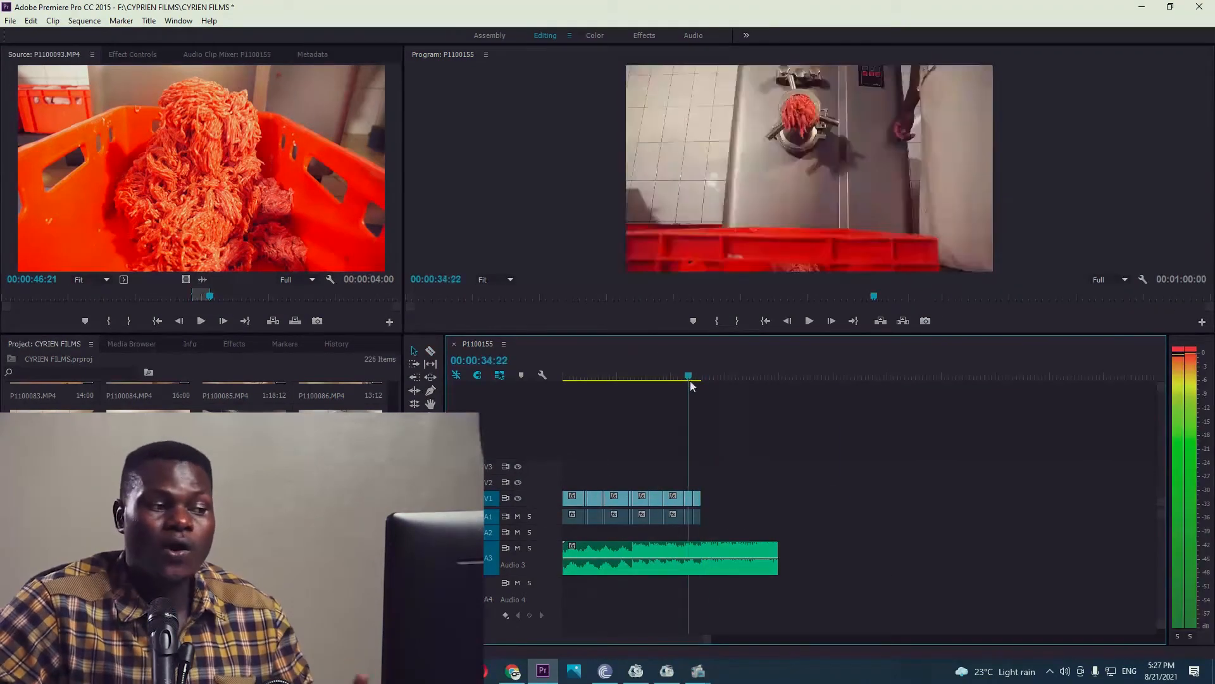
left_click_drag(253, 295, 124, 307)
left_click_drag(200, 171, 710, 505)
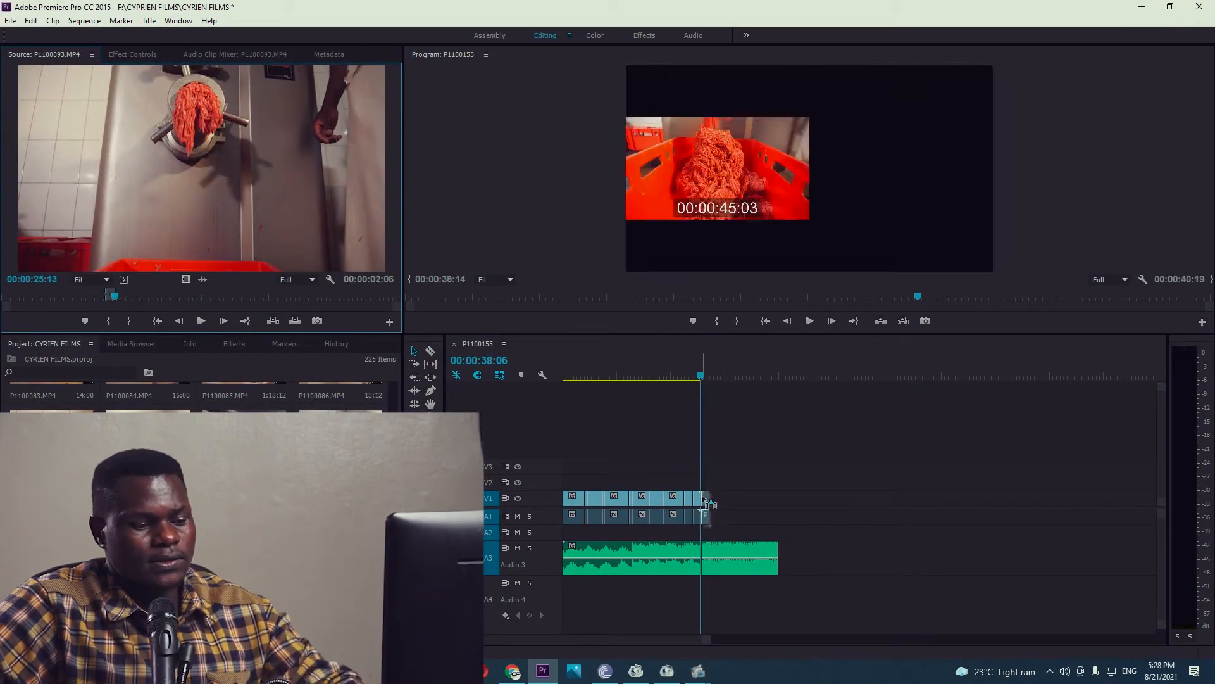
key("minus")
key("minus")
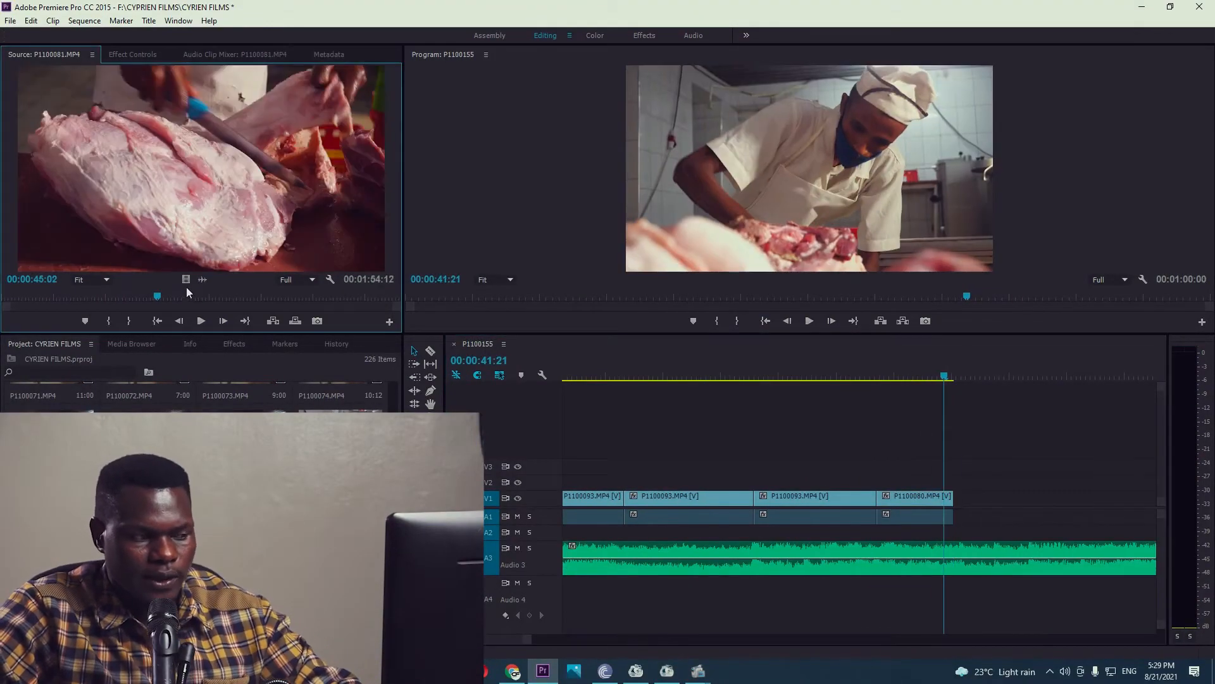
Append an 11-second excerpt of P1100081.MP4 after P1100080.MP4, then split it at the playhead and delete the remainder.
left_click_drag(188, 295, 290, 295)
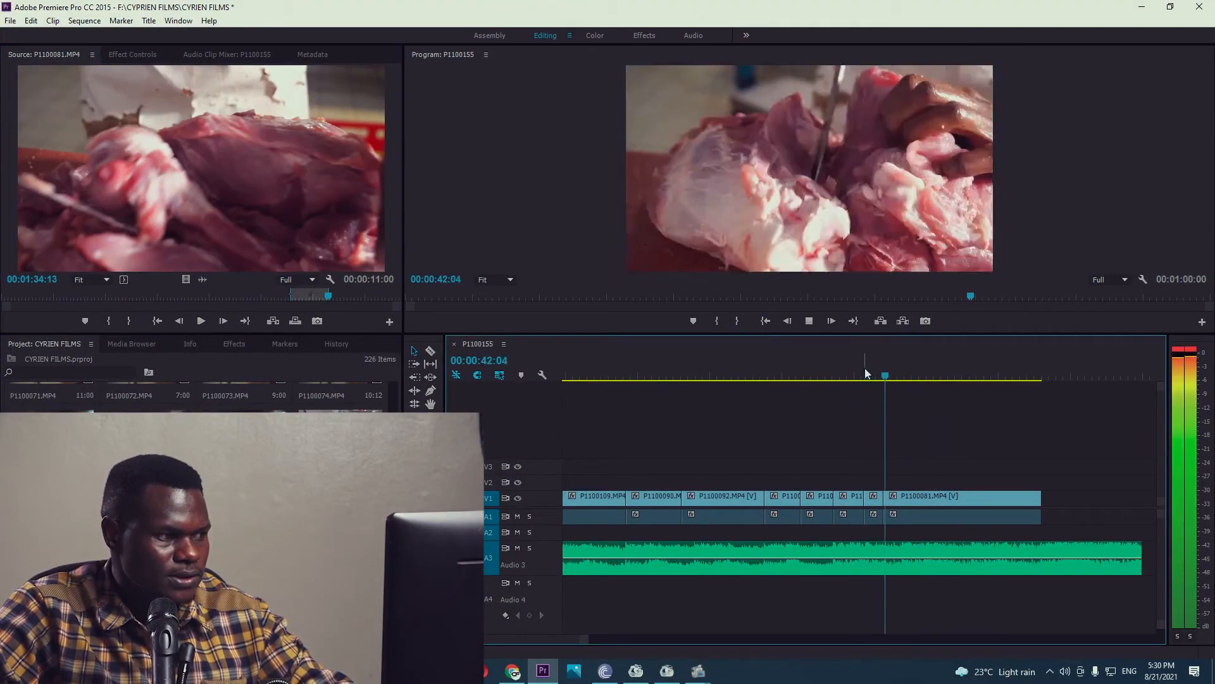
key("space")
key("ctrl+k")
left_click(946, 497)
key("Delete")
Play the last clips of the sequence up to P1100037.MP4 to check the cuts around 00:00:44:13.
scroll(203, 405, "up", 10)
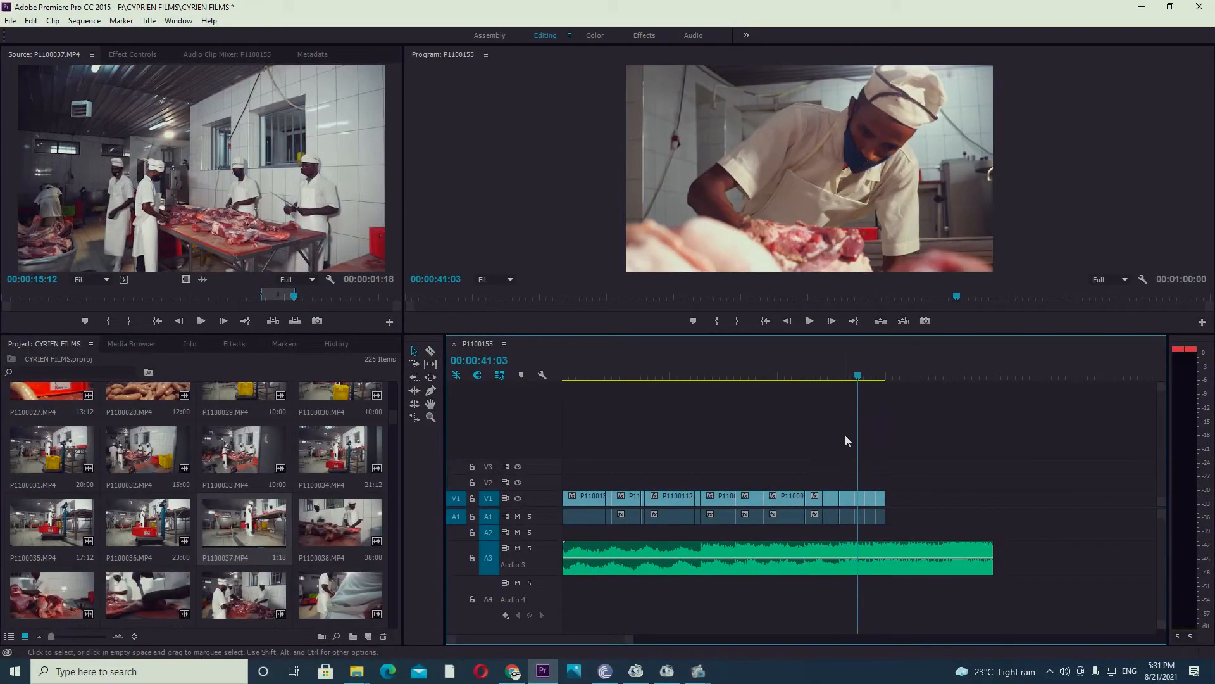
left_click(866, 377)
key("space")
key("equal")
key("space")
key("minus")
left_click(867, 377)
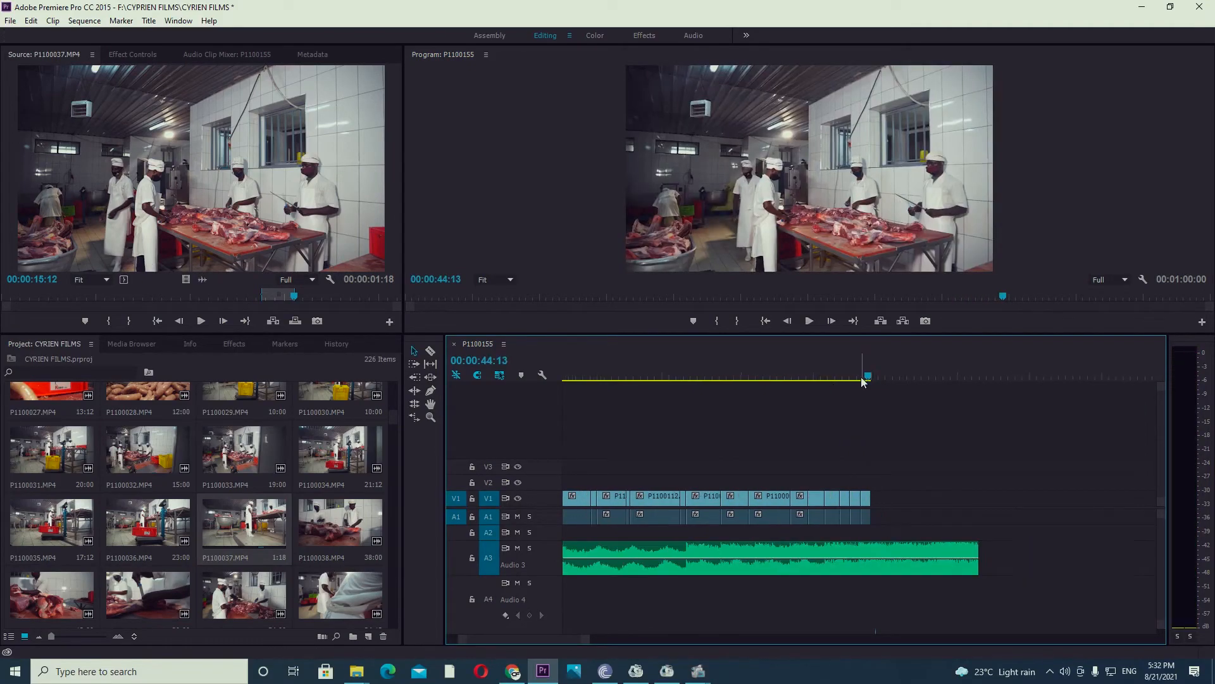
key("minus")
Find P1100136.MP4 in the project and open it in the Source monitor.
scroll(323, 558, "down", 10)
left_click_drag(393, 569, 397, 539)
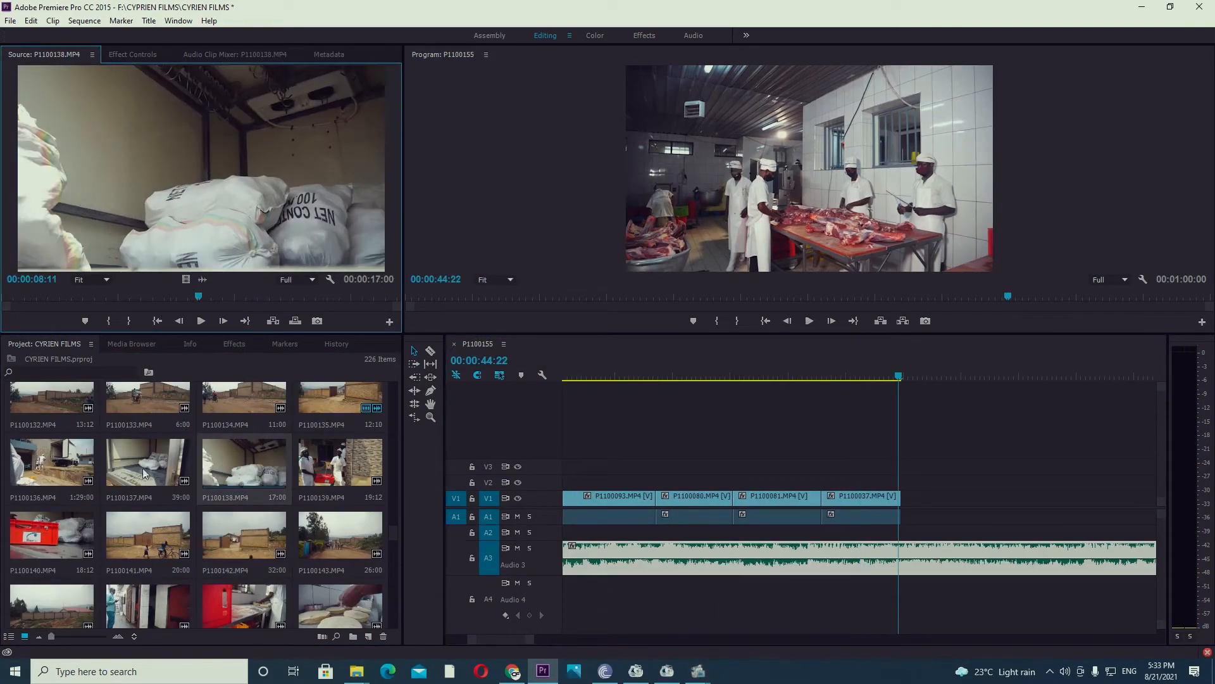
double_click(52, 463)
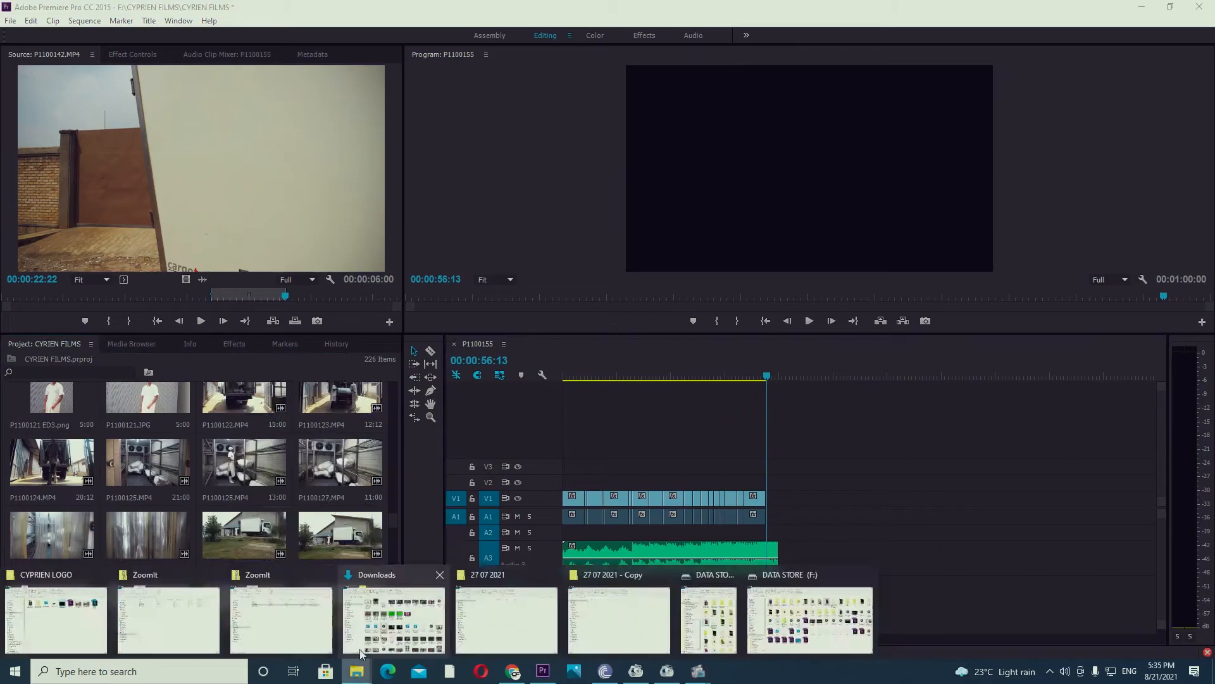
Switch to the Downloads folder window in File Explorer.
left_click(361, 651)
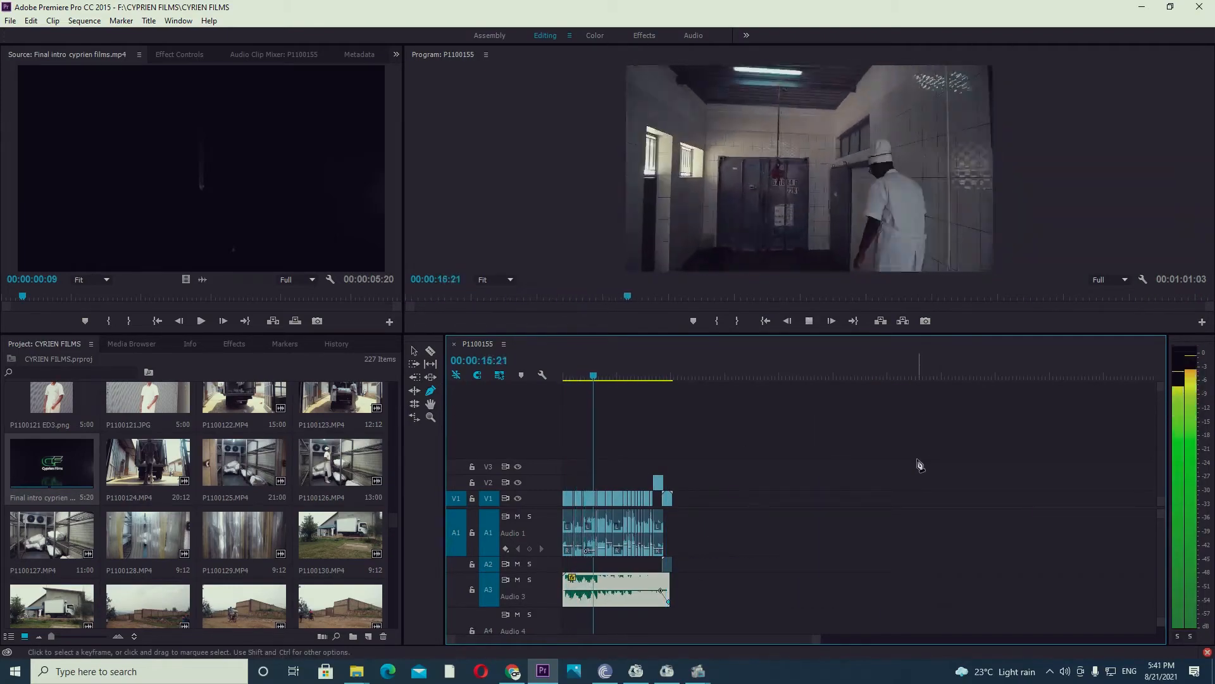
Select the clip at the end of V2 and A1 with the Selection tool and play the sequence to review the edit.
left_click(414, 350)
left_click(658, 532)
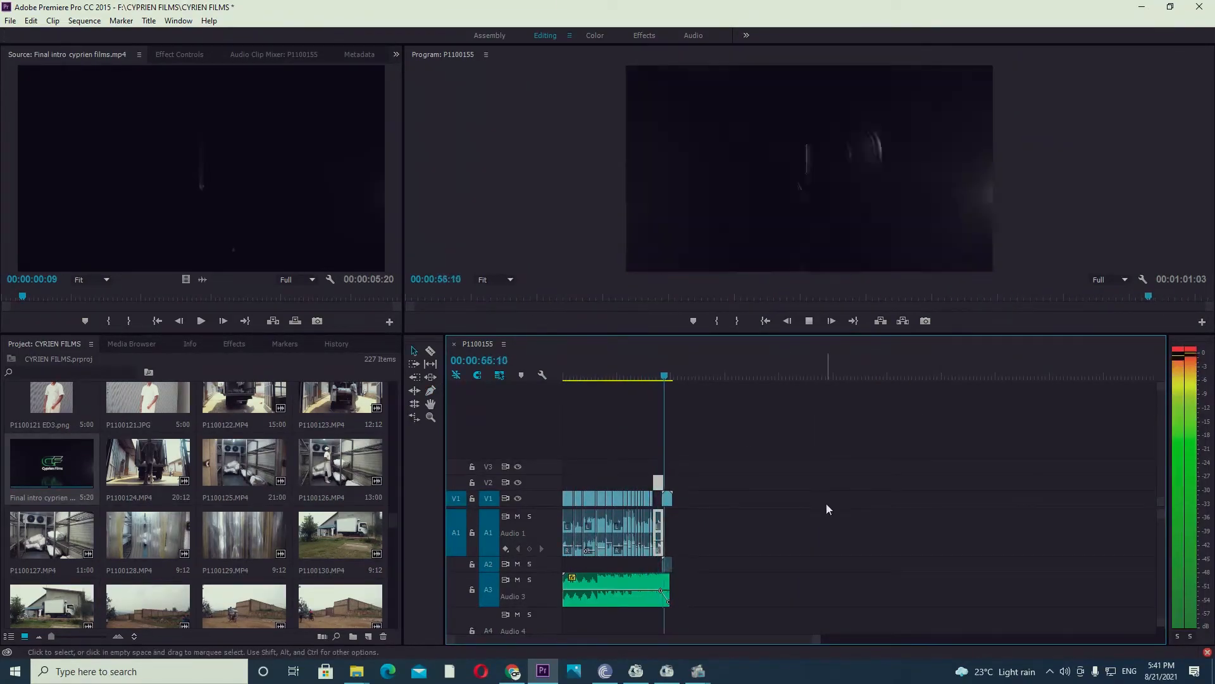
key("space")
key("space")
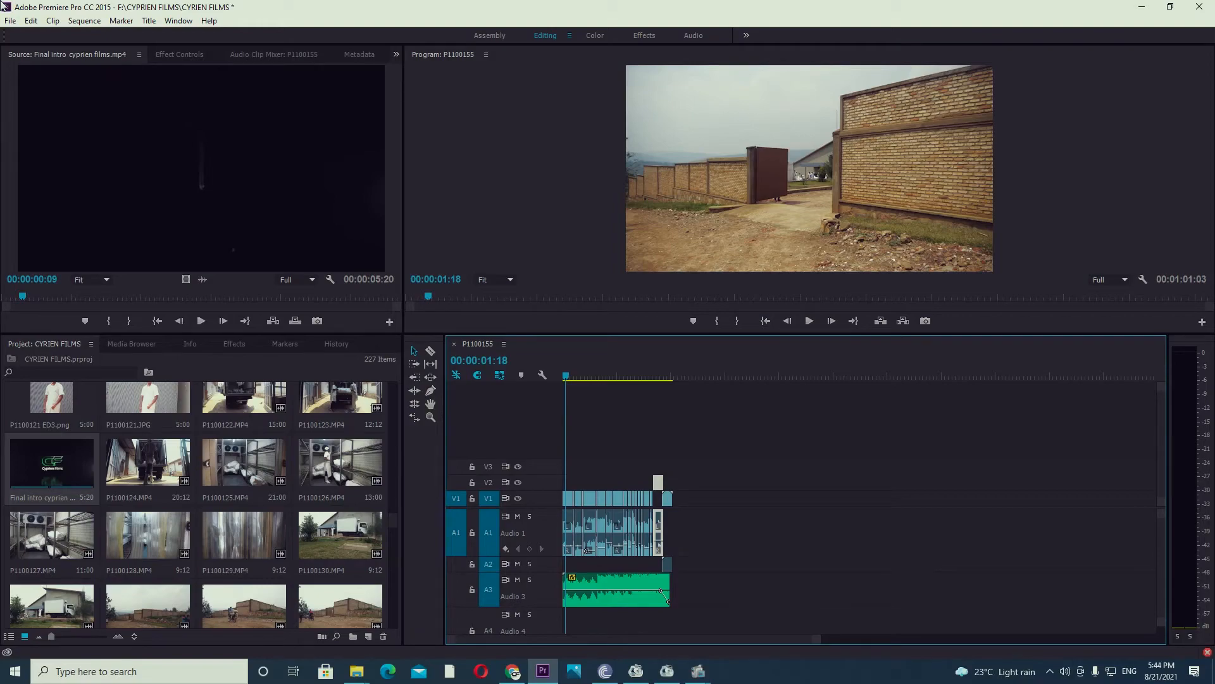
key("space")
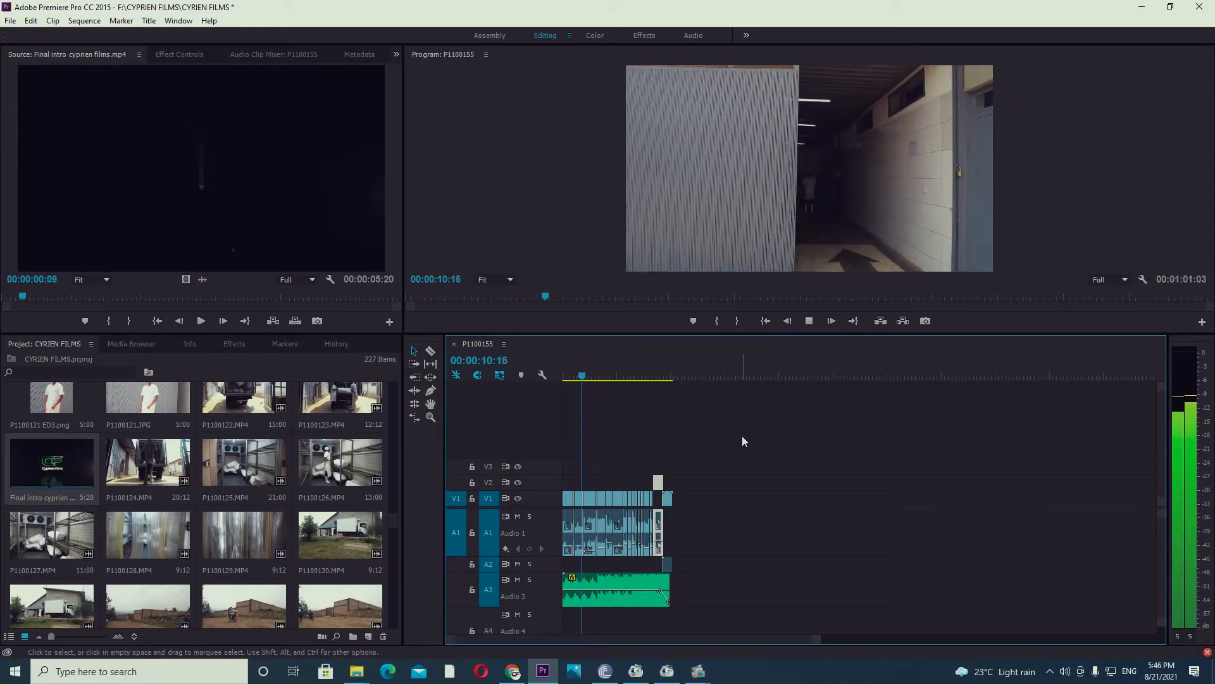